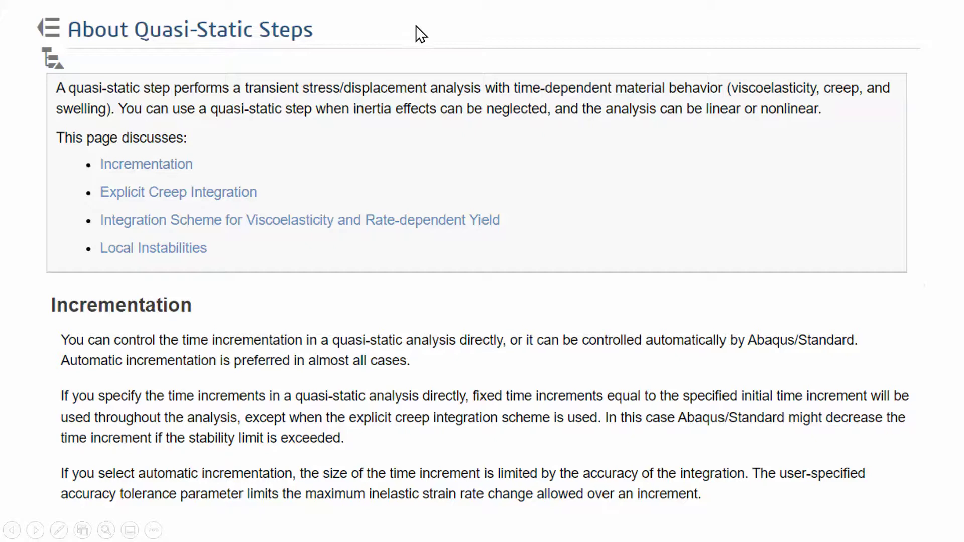
Draw the red highlight box around the paragraph defining a quasi-static step.
{"action": "left_click", "coordinate": [416, 25]}
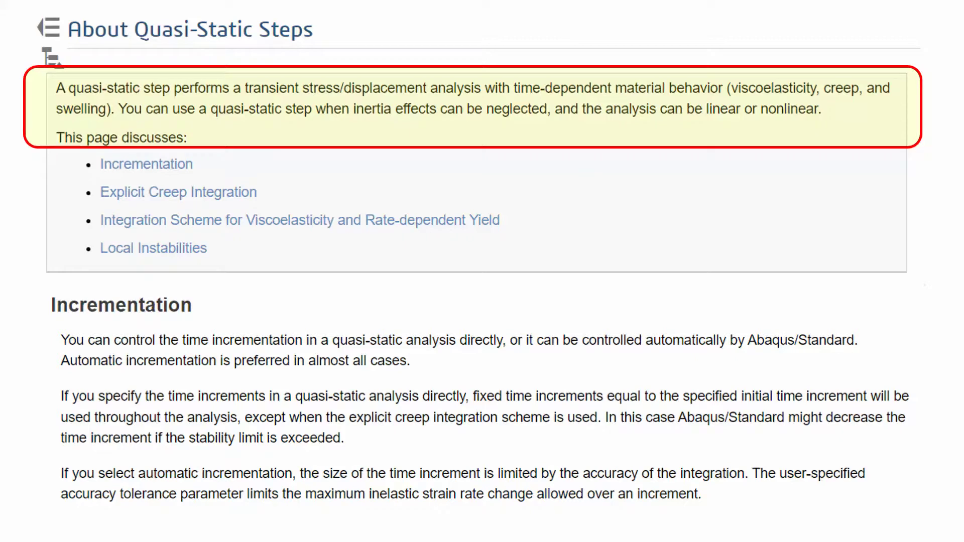
Step through the Time Domain Viscoelasticity highlights, then advance to the static stress procedures slide.
{"action": "left_click", "coordinate": [521, 31]}
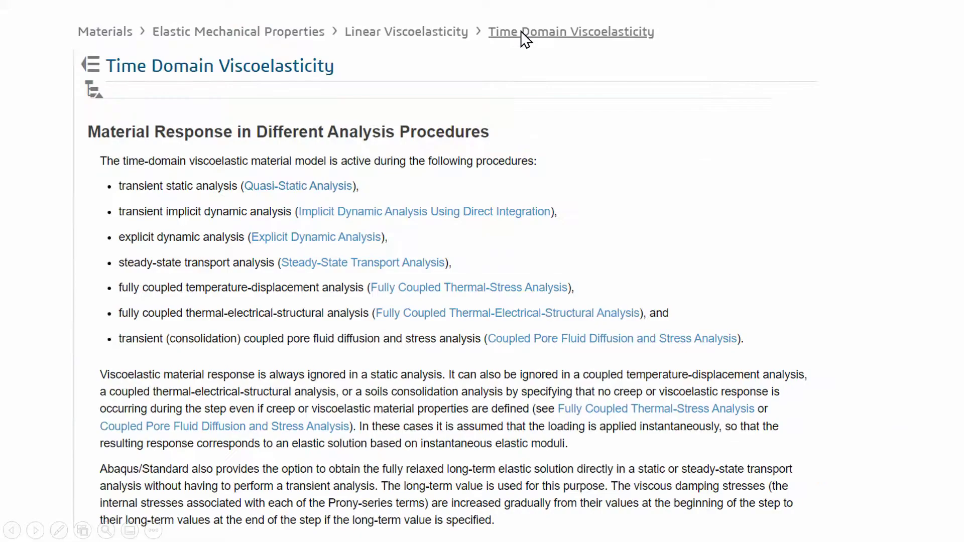
{"action": "left_click", "coordinate": [746, 50]}
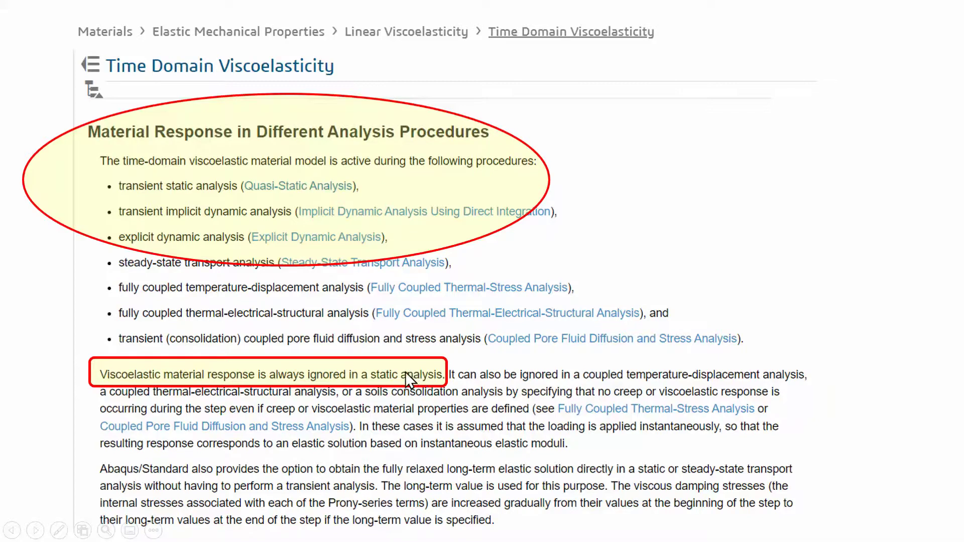
{"action": "left_click", "coordinate": [833, 131]}
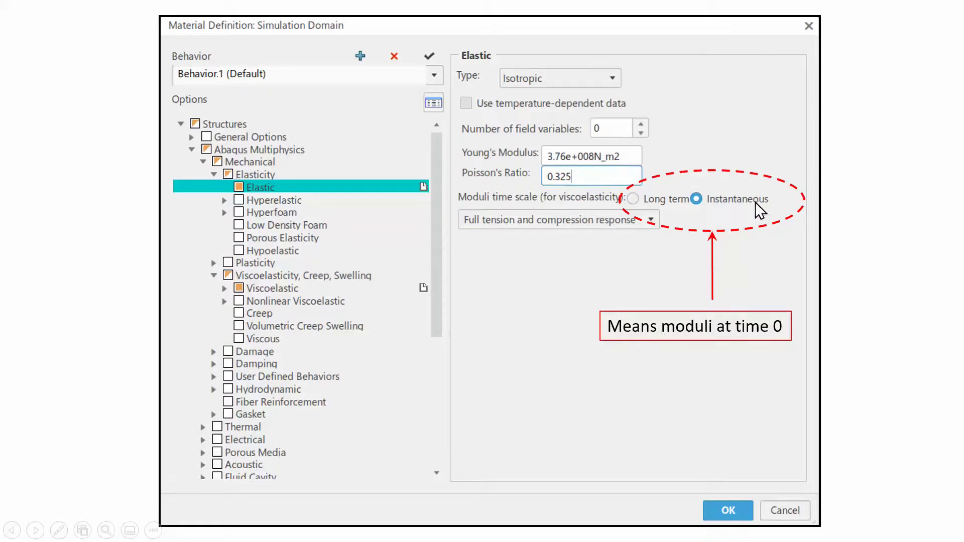
Advance past the viscoelastic Prony table slide to the Quasi-Static Step settings slide.
{"action": "left_click", "coordinate": [135, 316]}
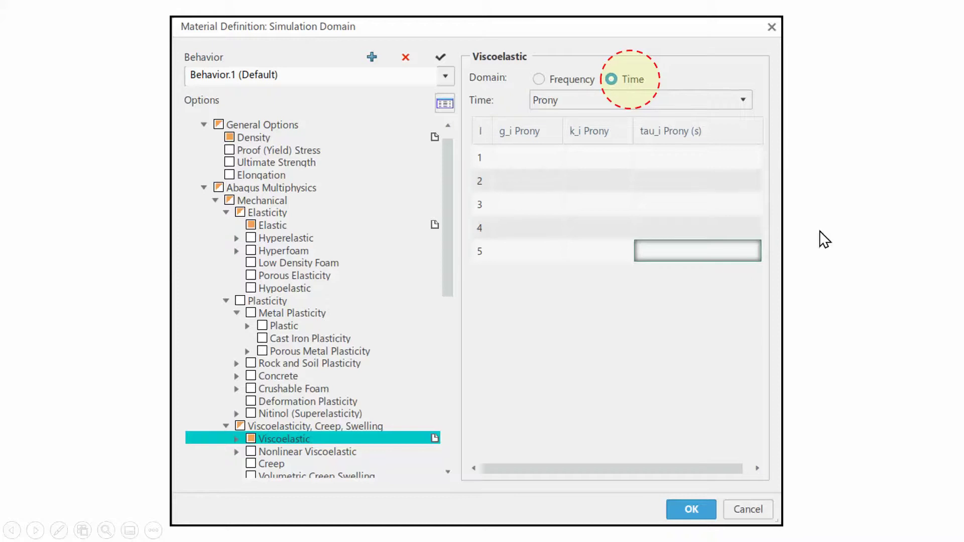
{"action": "key", "text": "Right"}
{"action": "key", "text": "Right"}
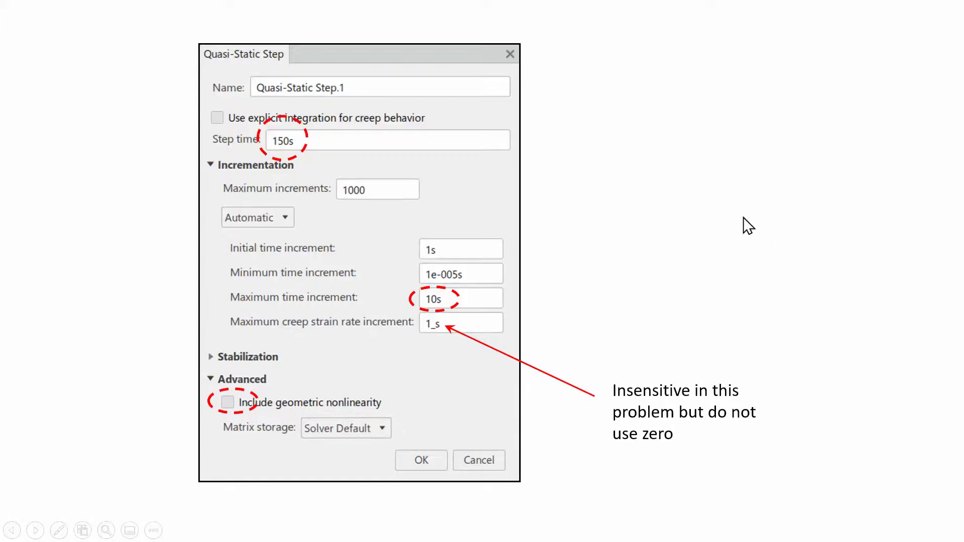
Exit the slideshow to Normal view on slide 9, Quasi-Static Step.
{"action": "left_click", "coordinate": [745, 170]}
{"action": "left_click", "coordinate": [747, 171]}
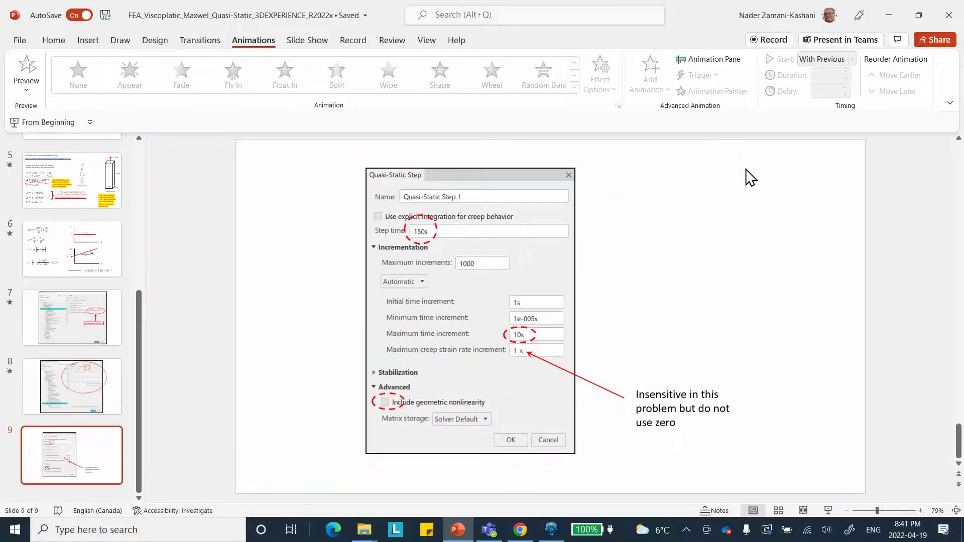
Start a sketch on the xy plane and draw a rectangle from the origin.
{"action": "left_click", "coordinate": [555, 534]}
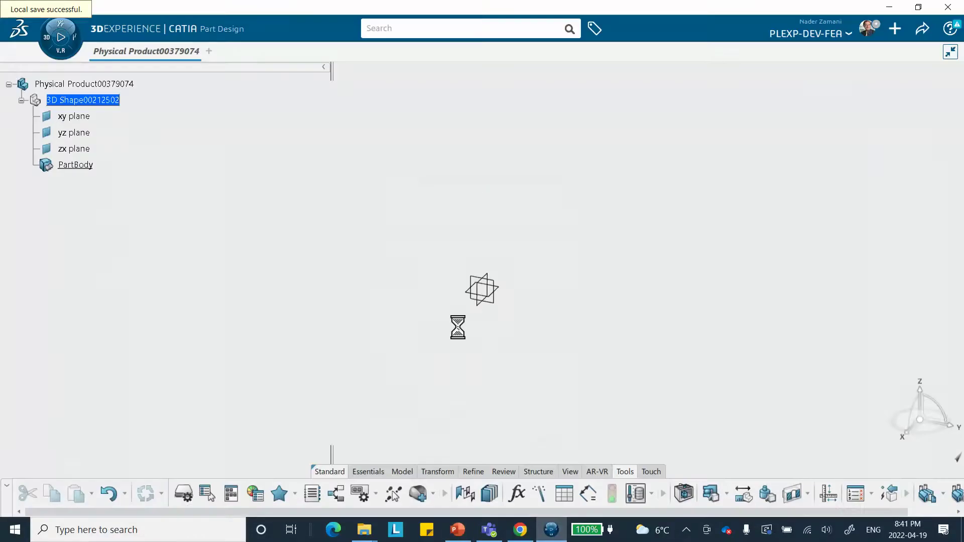
{"action": "left_click", "coordinate": [499, 292]}
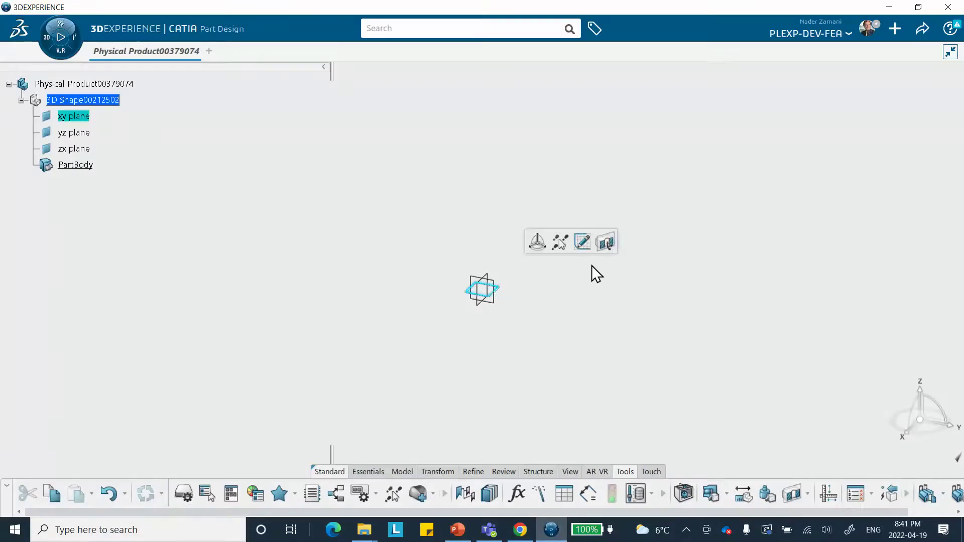
{"action": "left_click", "coordinate": [582, 242]}
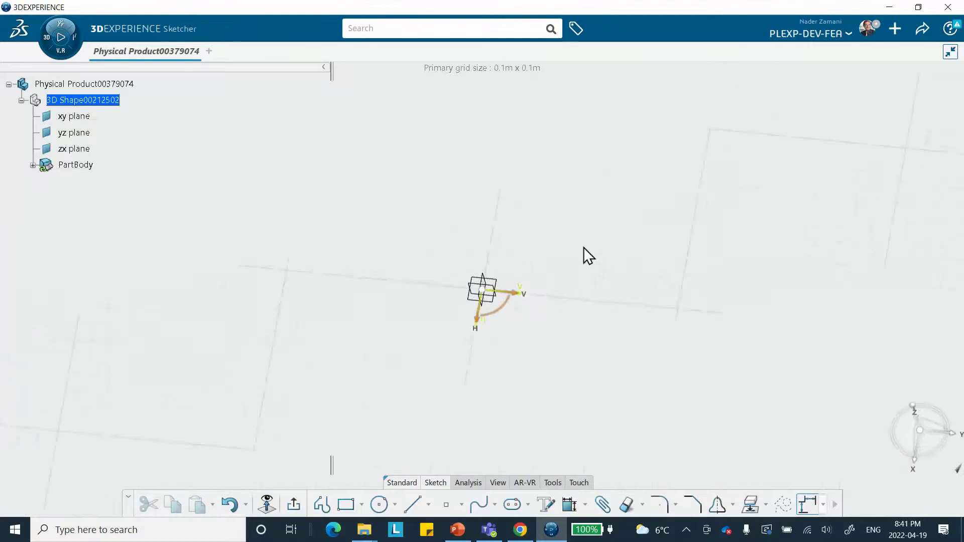
{"action": "left_click", "coordinate": [346, 505]}
{"action": "left_click", "coordinate": [482, 291]}
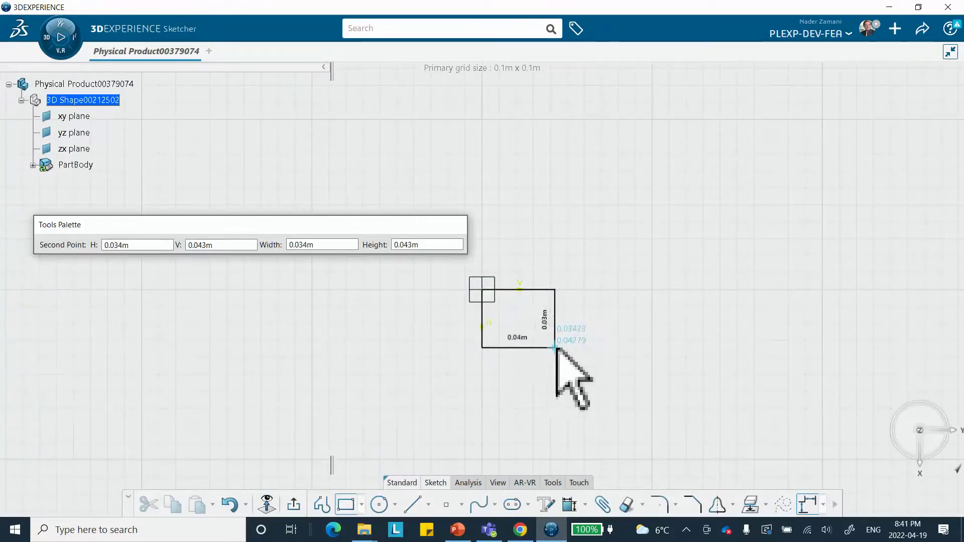
{"action": "left_click", "coordinate": [561, 354]}
{"action": "left_click", "coordinate": [667, 401]}
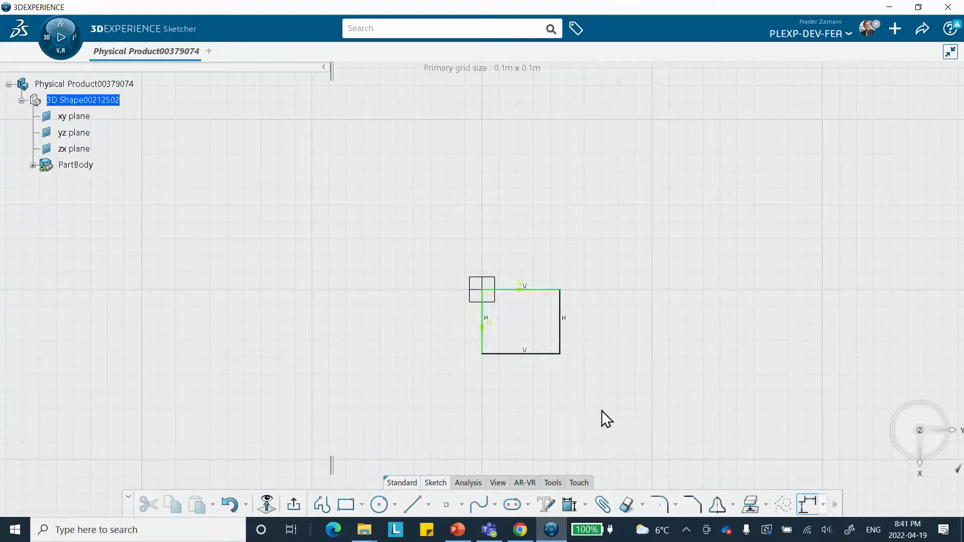
Constrain the rectangle's height and width to 5mm each, then exit the sketch.
{"action": "left_click", "coordinate": [570, 504]}
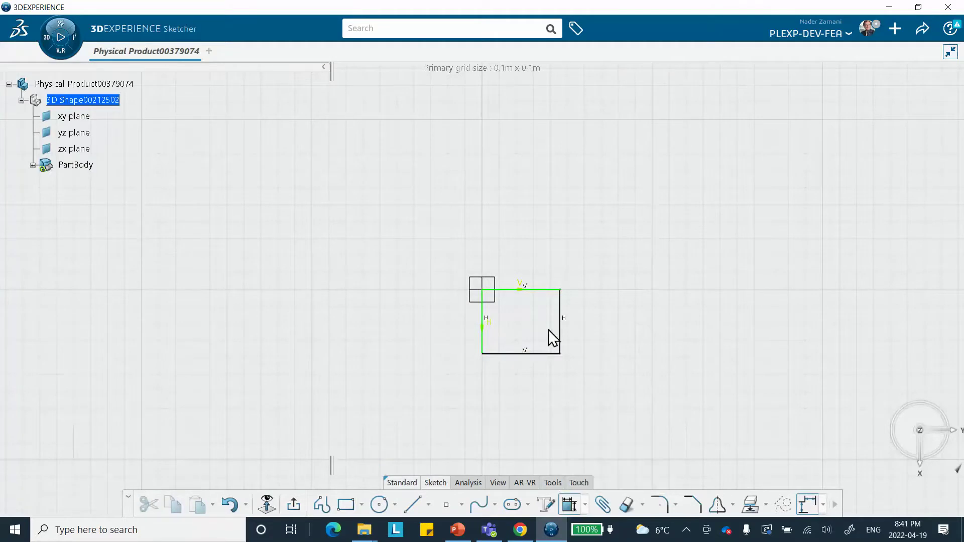
{"action": "left_click", "coordinate": [562, 321]}
{"action": "left_click", "coordinate": [594, 336]}
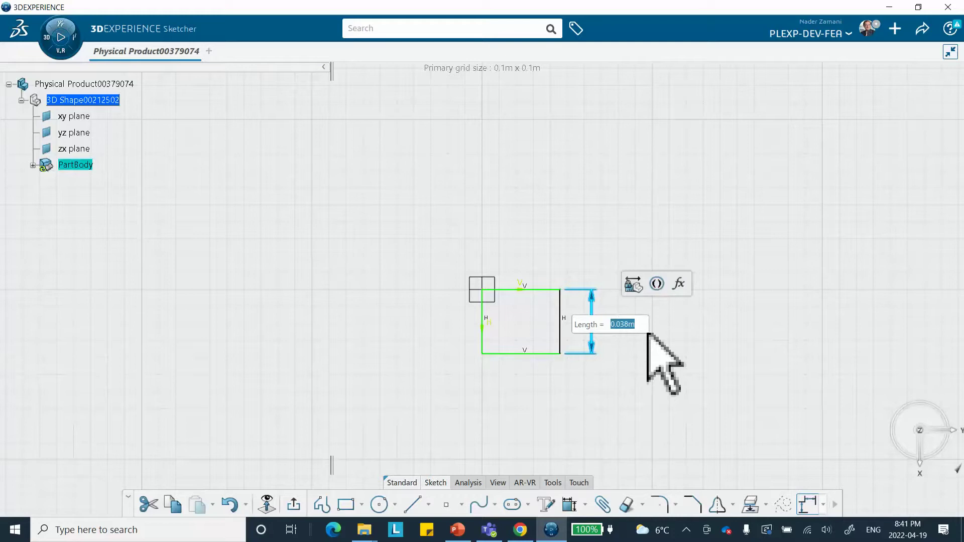
{"action": "type", "text": "5mm"}
{"action": "key", "text": "Return"}
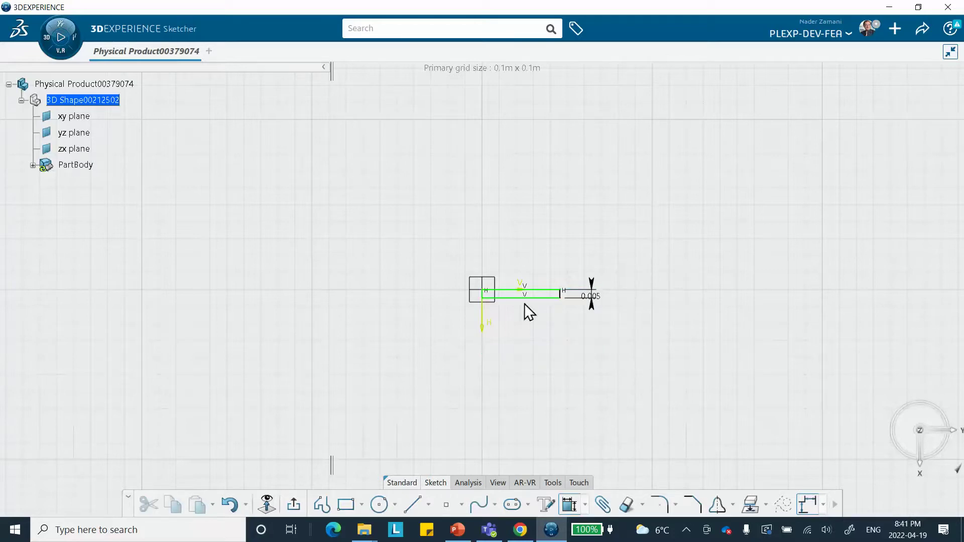
{"action": "left_click", "coordinate": [528, 301]}
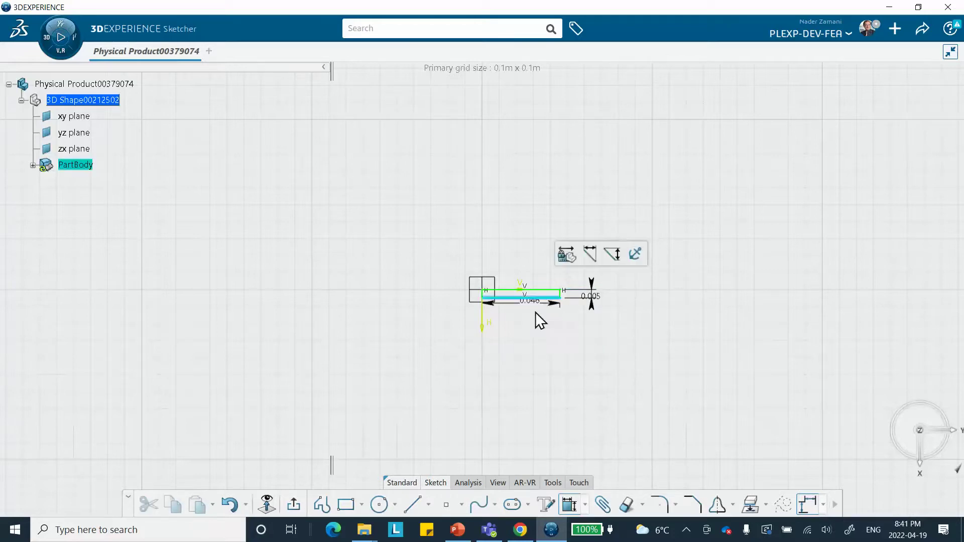
{"action": "double_click", "coordinate": [533, 320]}
{"action": "type", "text": "5mm"}
{"action": "key", "text": "Return"}
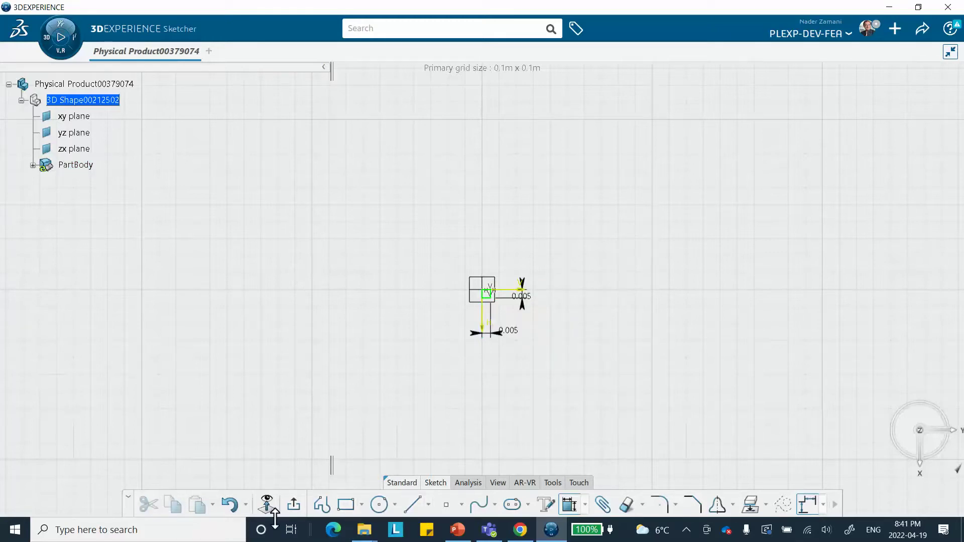
{"action": "left_click", "coordinate": [296, 504]}
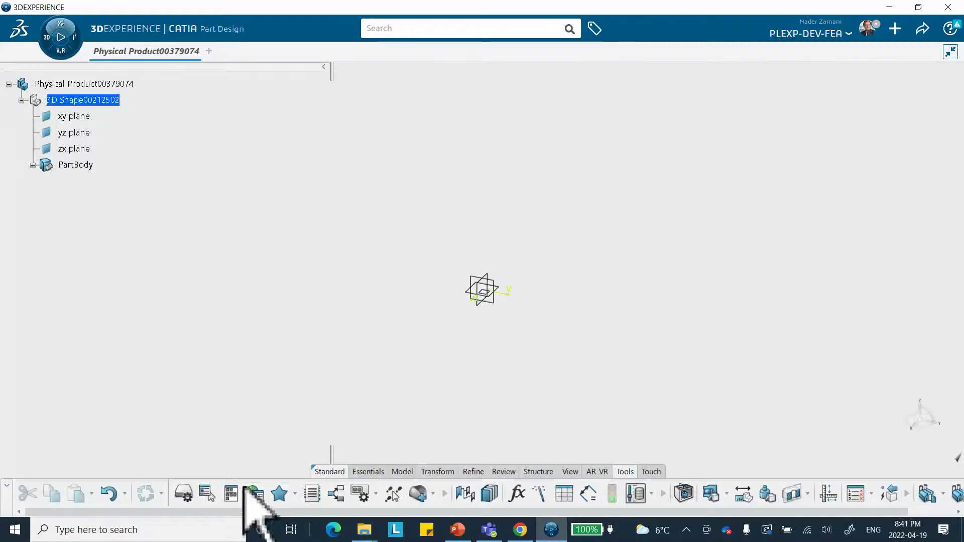
Pad Sketch.1 to a 50mm length to create the square bar Pad.1.
{"action": "left_click", "coordinate": [369, 473]}
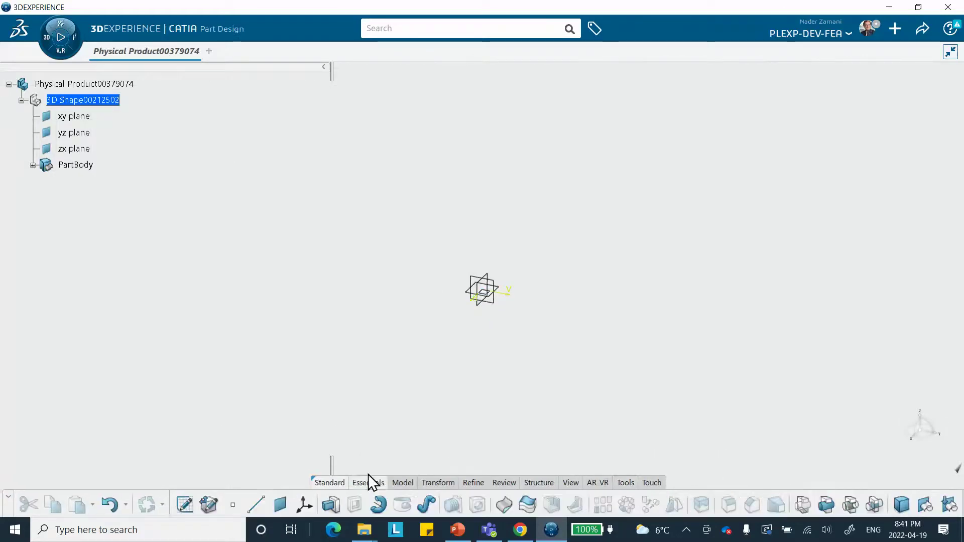
{"action": "left_click", "coordinate": [331, 504]}
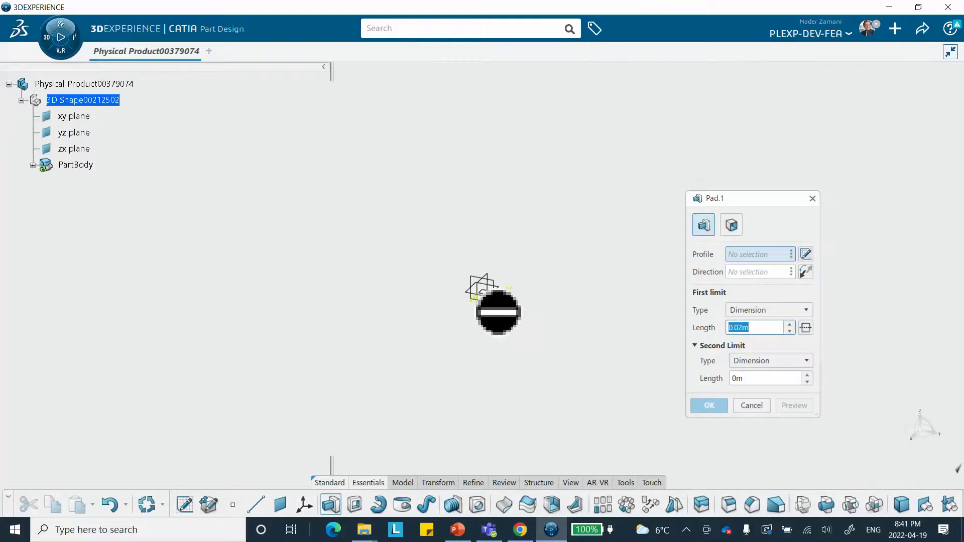
{"action": "left_click", "coordinate": [482, 300]}
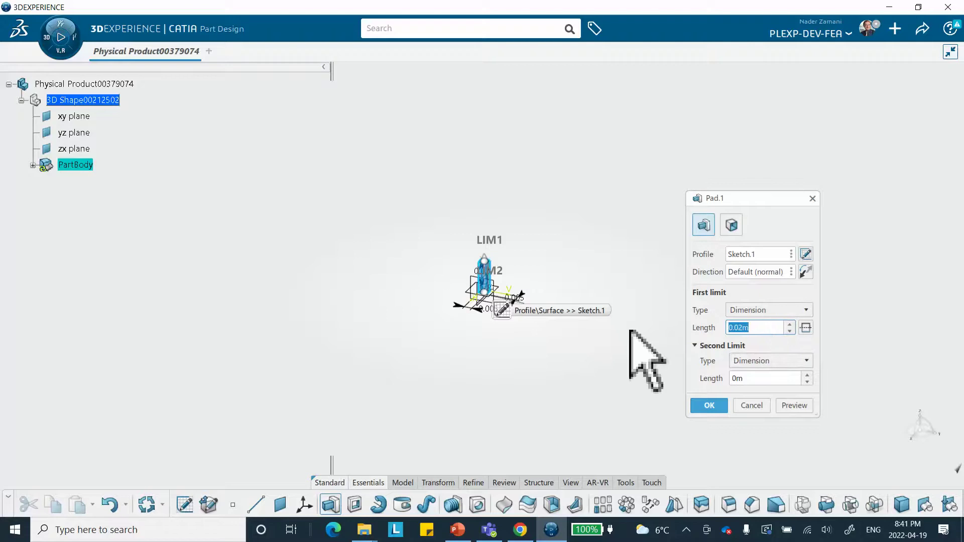
{"action": "type", "text": "50mm"}
{"action": "key", "text": "Return"}
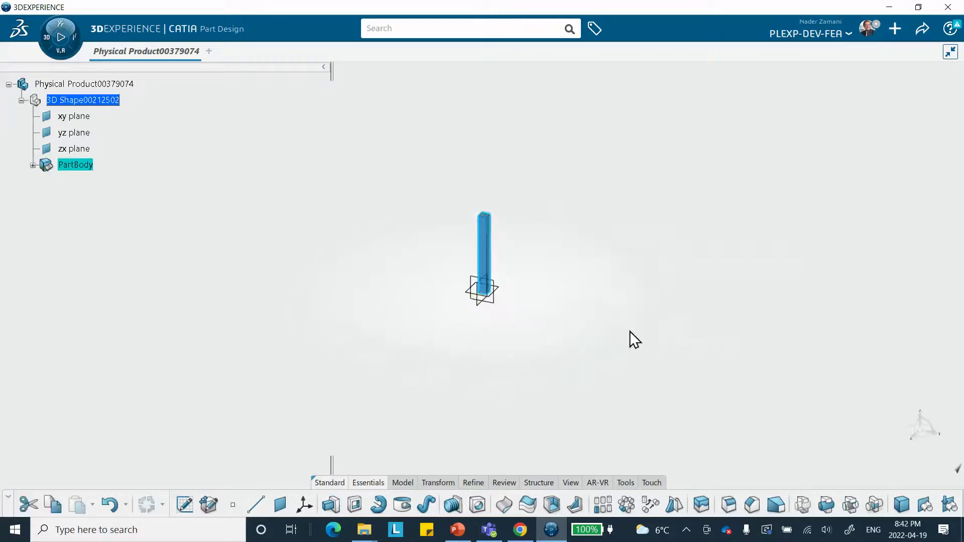
{"action": "left_click", "coordinate": [564, 324]}
{"action": "middle_click_drag", "start_coordinate": [594, 304], "coordinate": [527, 369]}
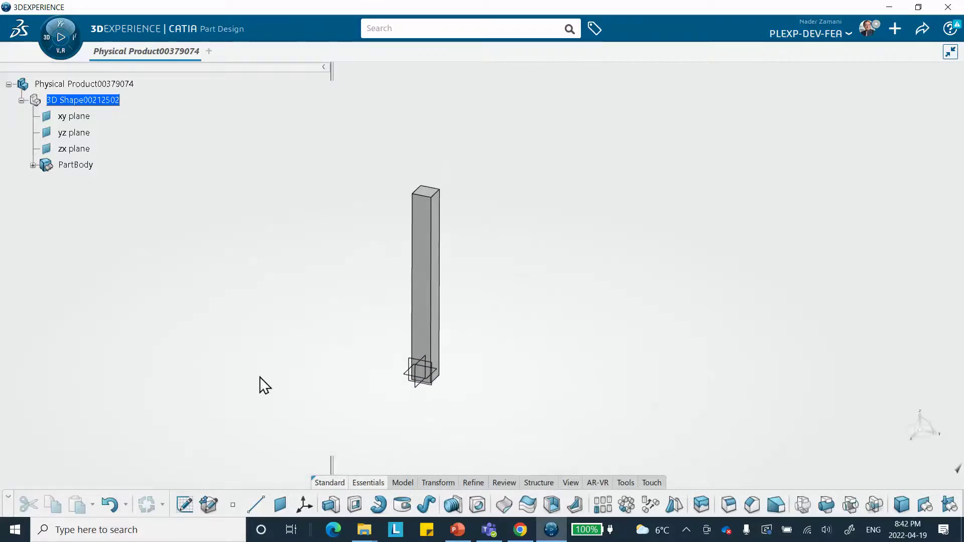
Prefix the Physical Product00379074 title with 'Vosoelasticity_video_' and save as revision A.1.
{"action": "right_click", "coordinate": [106, 84]}
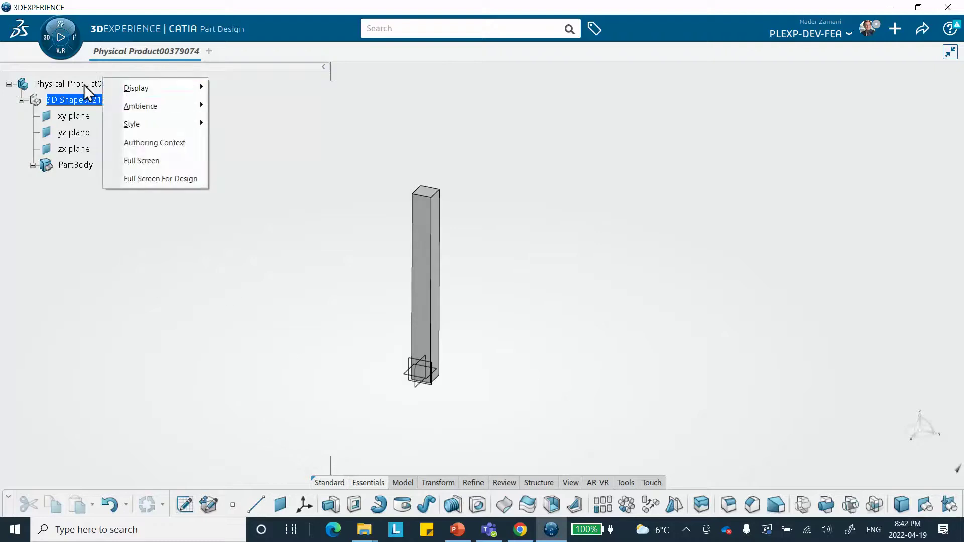
{"action": "key", "text": "Escape"}
{"action": "right_click", "coordinate": [97, 84]}
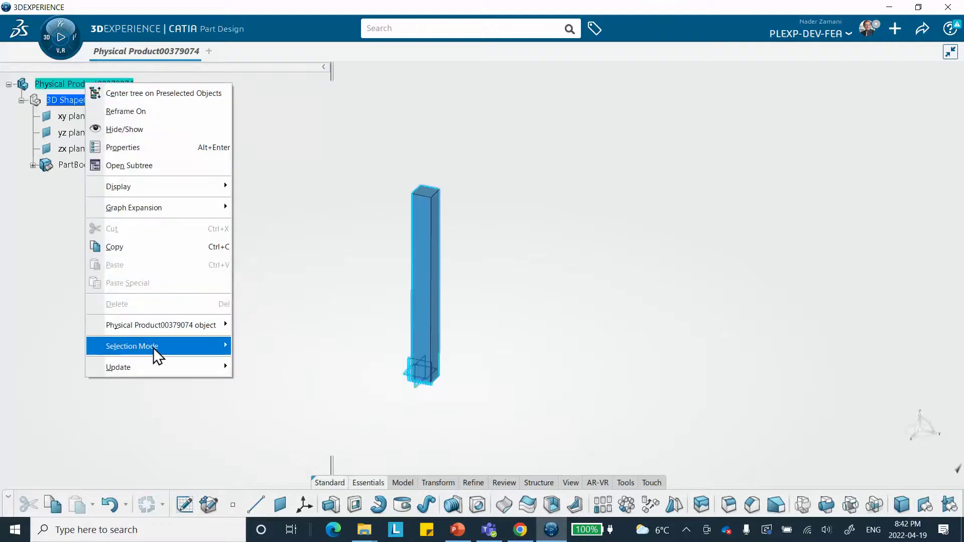
{"action": "left_click", "coordinate": [133, 146]}
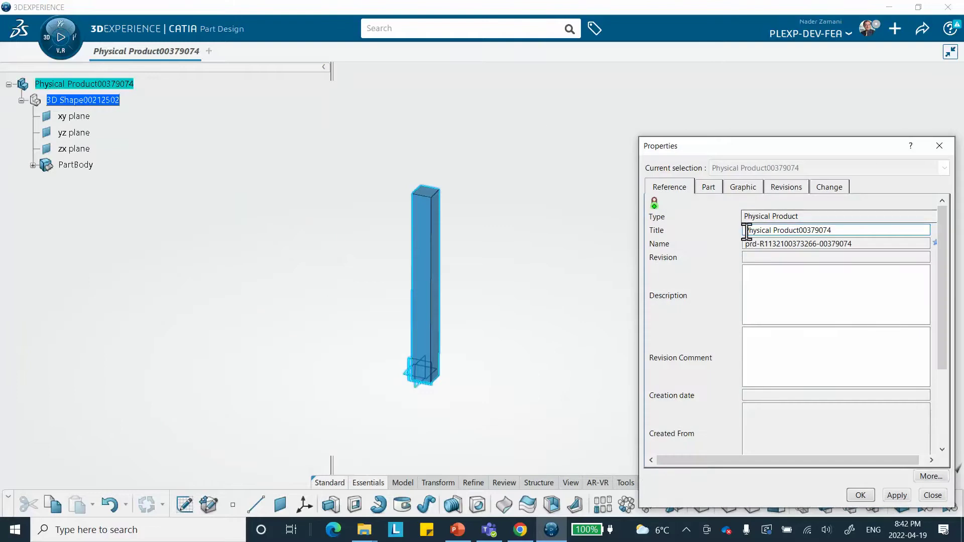
{"action": "left_click", "coordinate": [747, 230]}
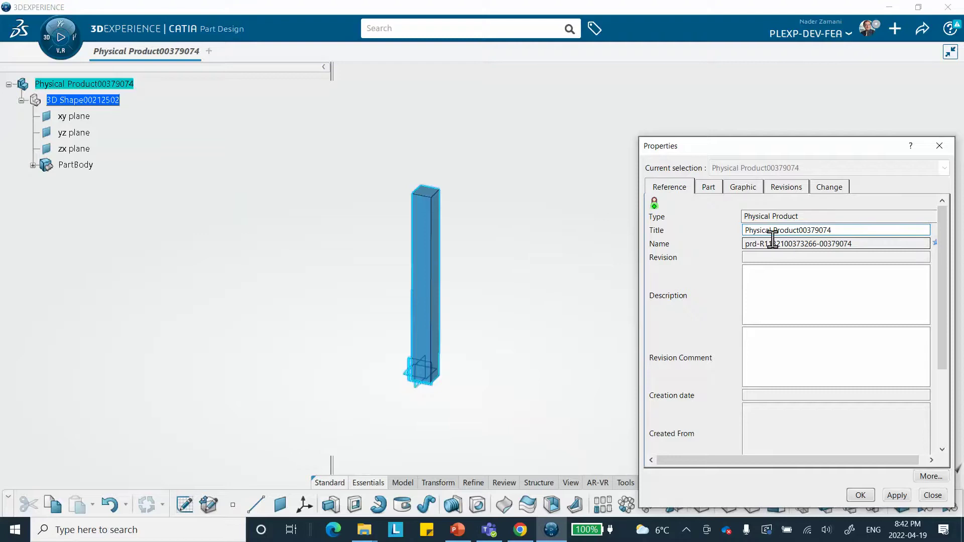
{"action": "type", "text": "Vos"}
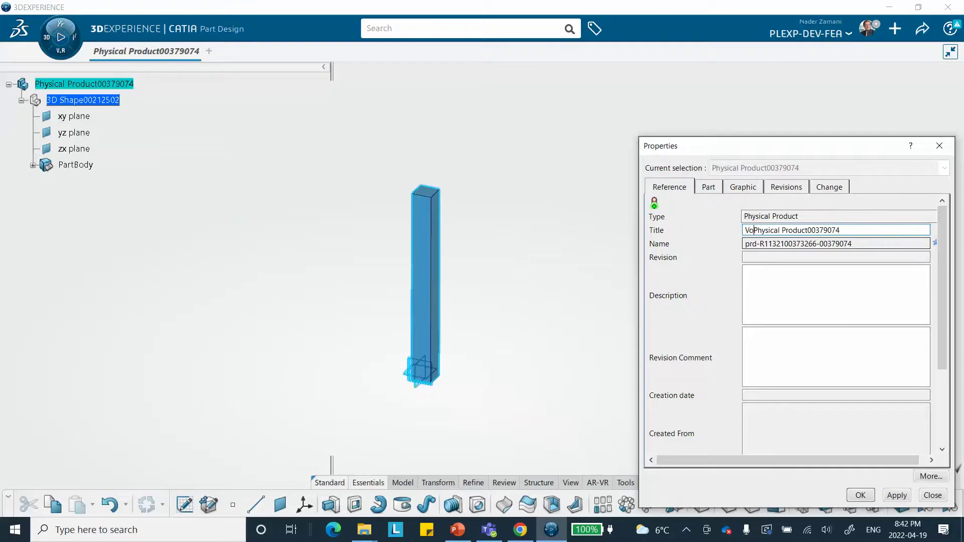
{"action": "type", "text": "o"}
{"action": "type", "text": "elast"}
{"action": "type", "text": "icity"}
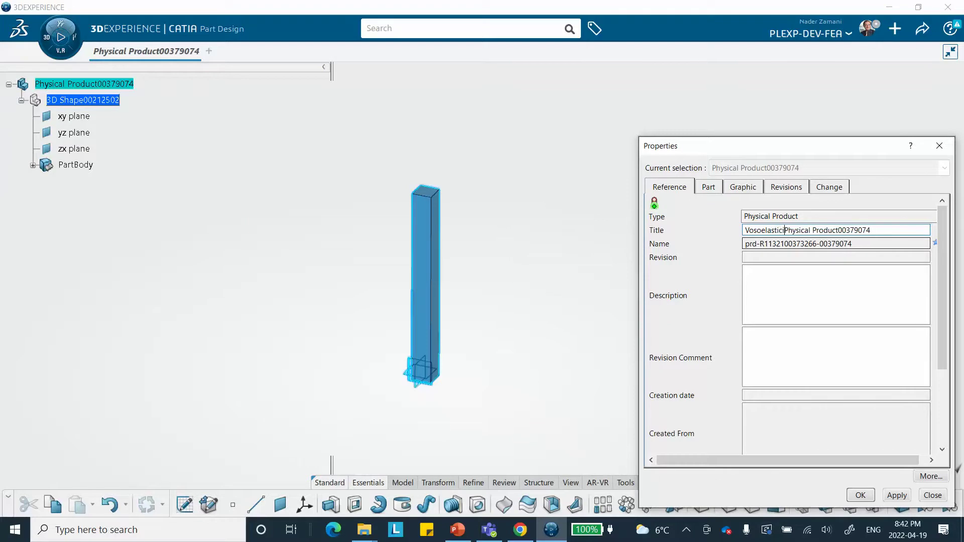
{"action": "type", "text": "_vid"}
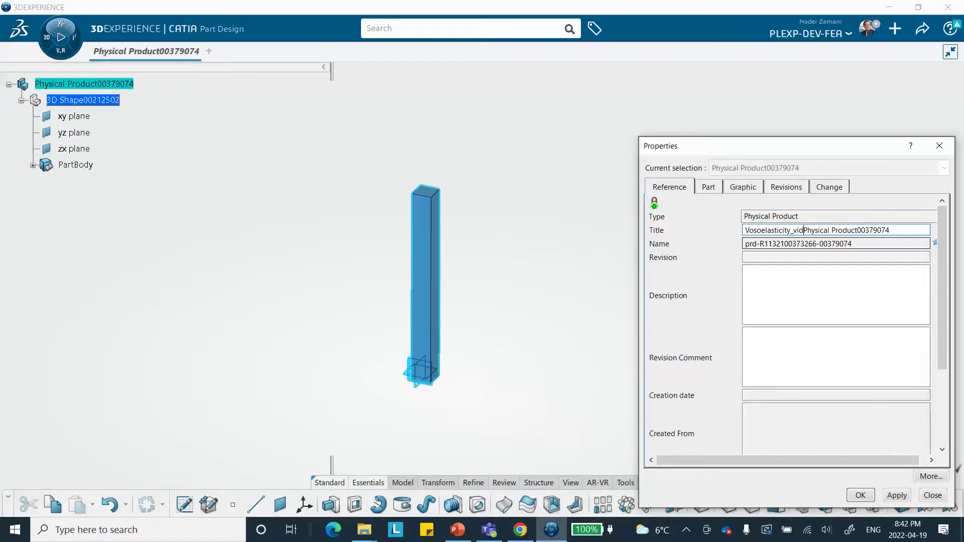
{"action": "type", "text": "eo_"}
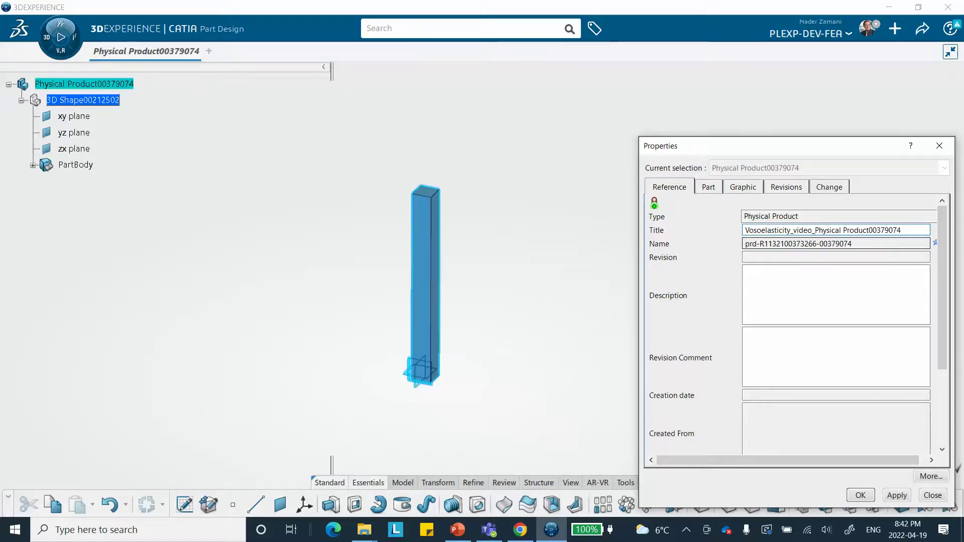
{"action": "left_click", "coordinate": [860, 496]}
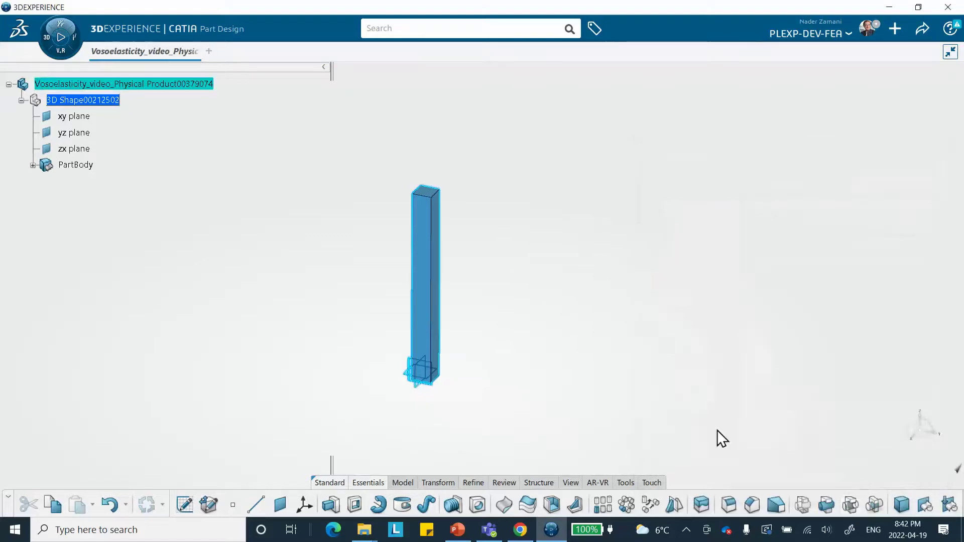
{"action": "left_click", "coordinate": [923, 29]}
{"action": "left_click", "coordinate": [855, 52]}
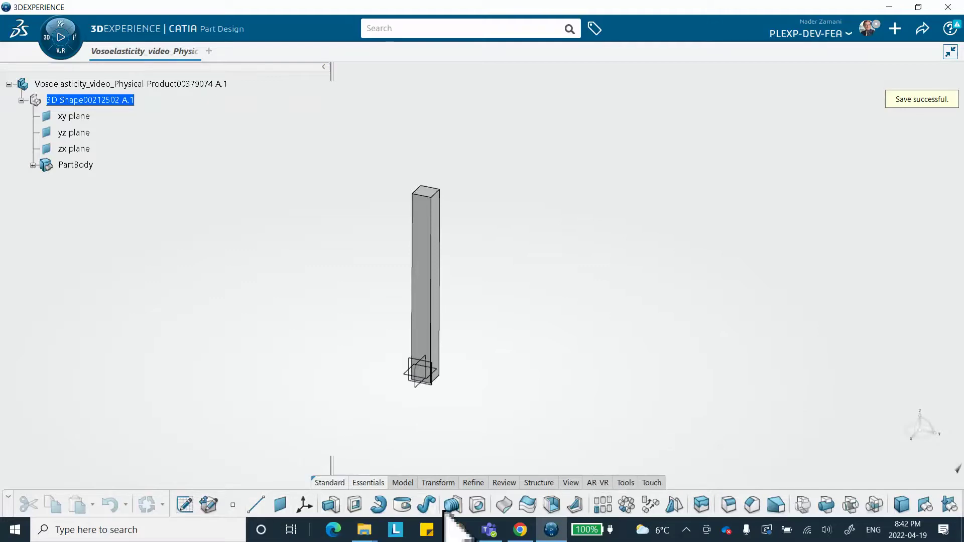
Create a core material named Visoelasticity_video-material.
{"action": "left_click", "coordinate": [626, 483]}
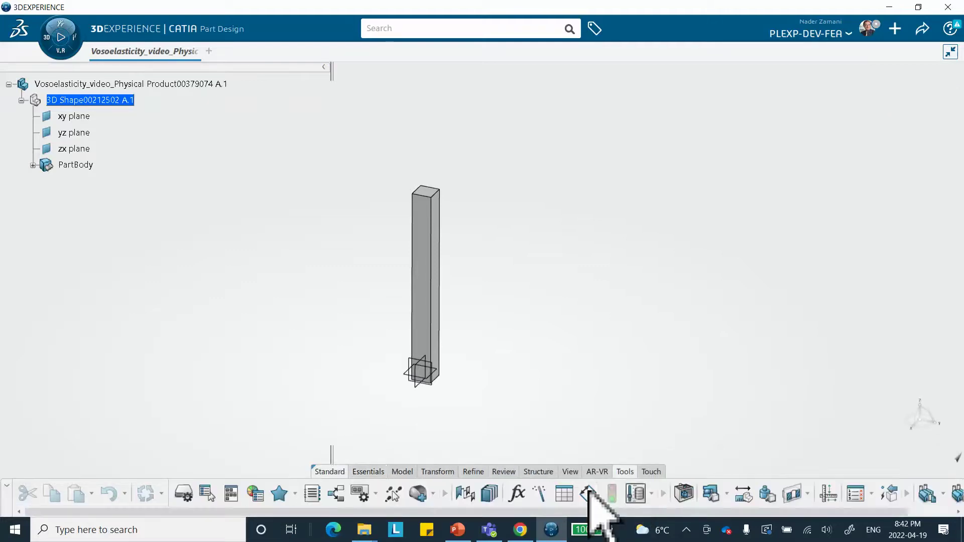
{"action": "left_click", "coordinate": [419, 494]}
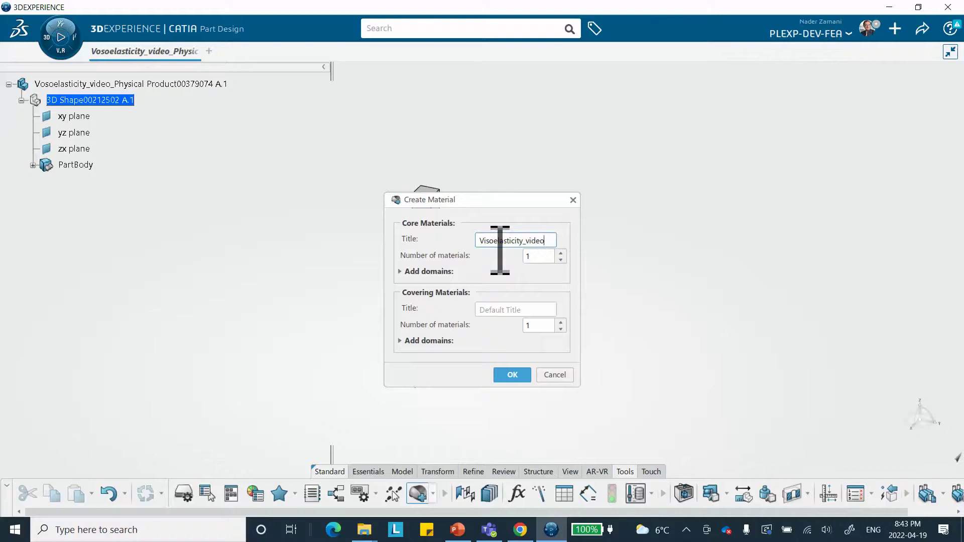
{"action": "type", "text": "material"}
{"action": "left_click", "coordinate": [510, 374]}
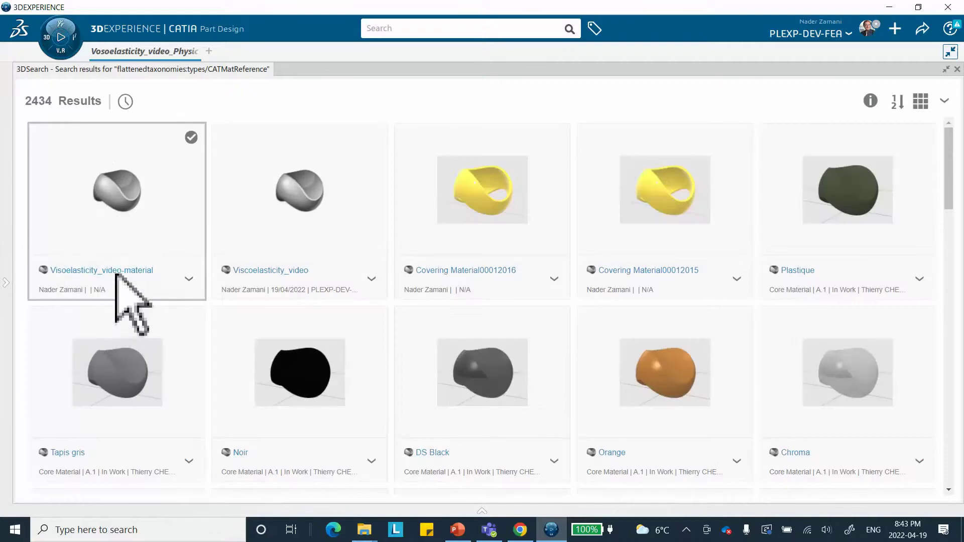
Apply Visoelasticity_video-material to the bar product.
{"action": "left_click", "coordinate": [122, 199]}
{"action": "right_click", "coordinate": [122, 201]}
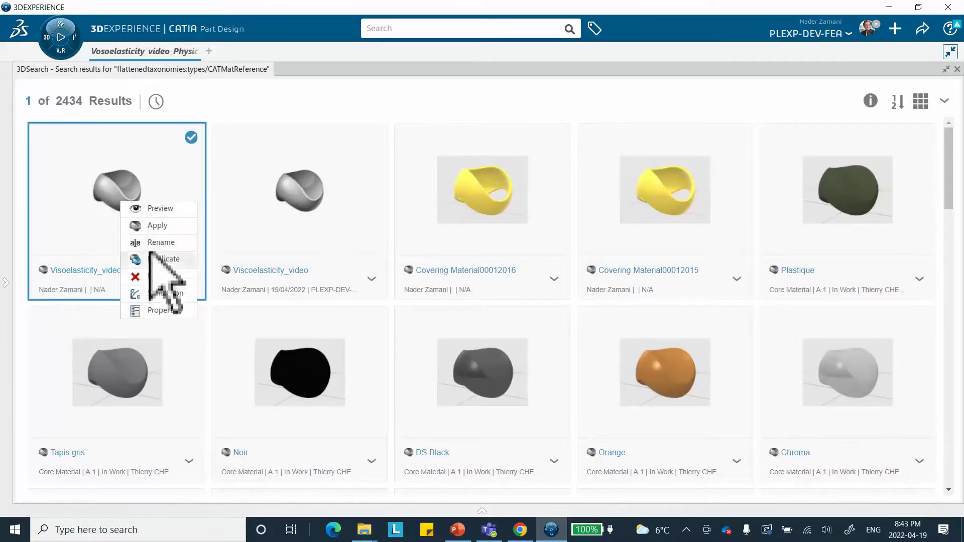
{"action": "left_click", "coordinate": [157, 227]}
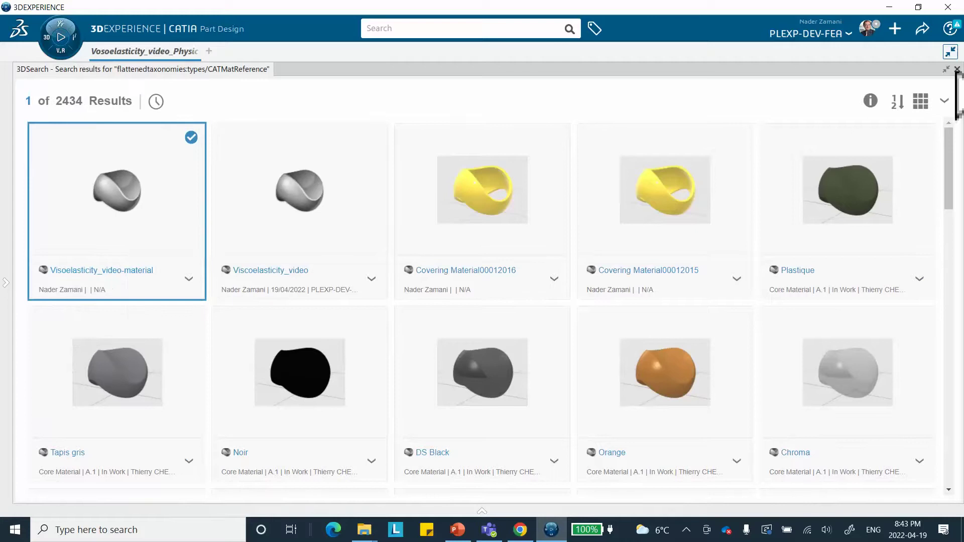
{"action": "left_click", "coordinate": [957, 70]}
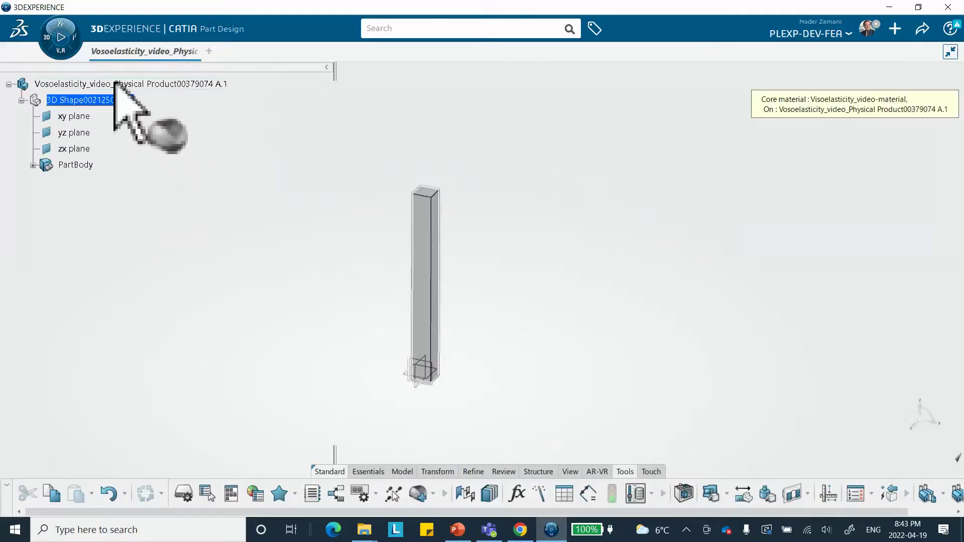
{"action": "left_click", "coordinate": [413, 99]}
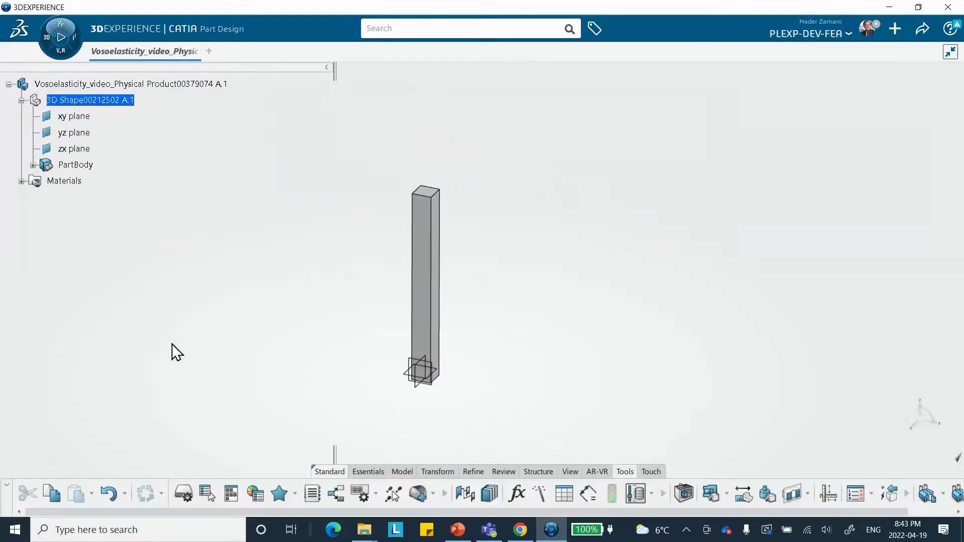
Expand Materials and select Material Simulation Domain00020332.
{"action": "left_click", "coordinate": [21, 182]}
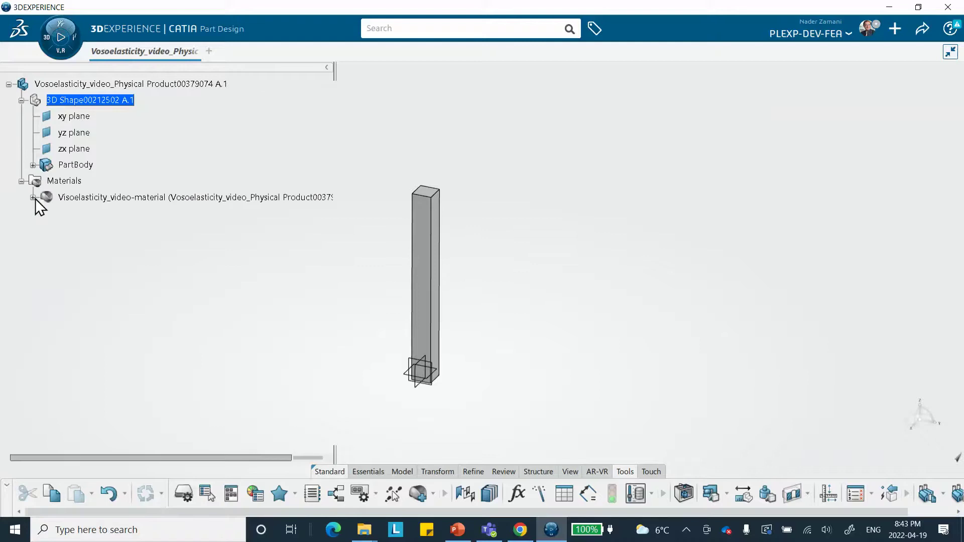
{"action": "left_click", "coordinate": [32, 197]}
{"action": "left_click", "coordinate": [128, 213]}
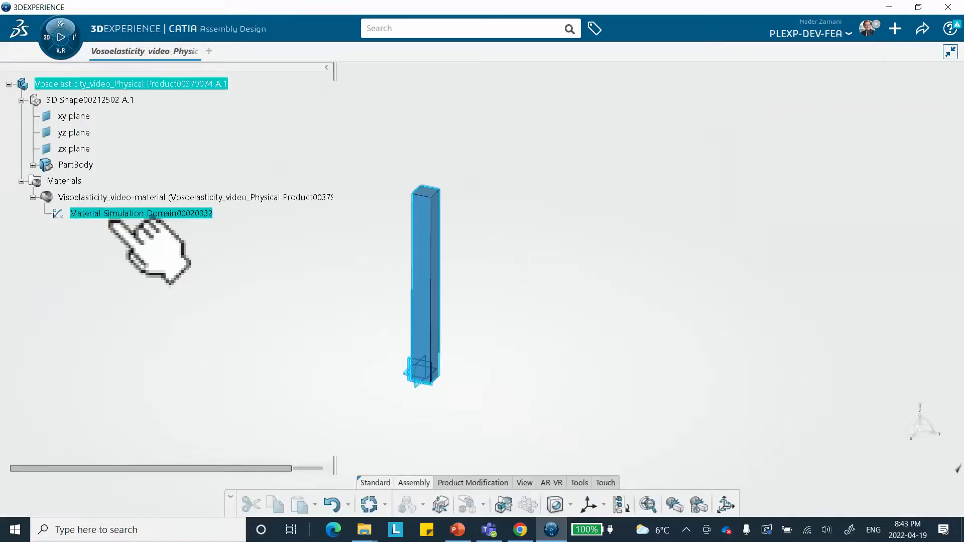
Enable Elastic behaviour under Structures > Abaqus Multiphysics > Mechanical > Elasticity.
{"action": "double_click", "coordinate": [110, 213]}
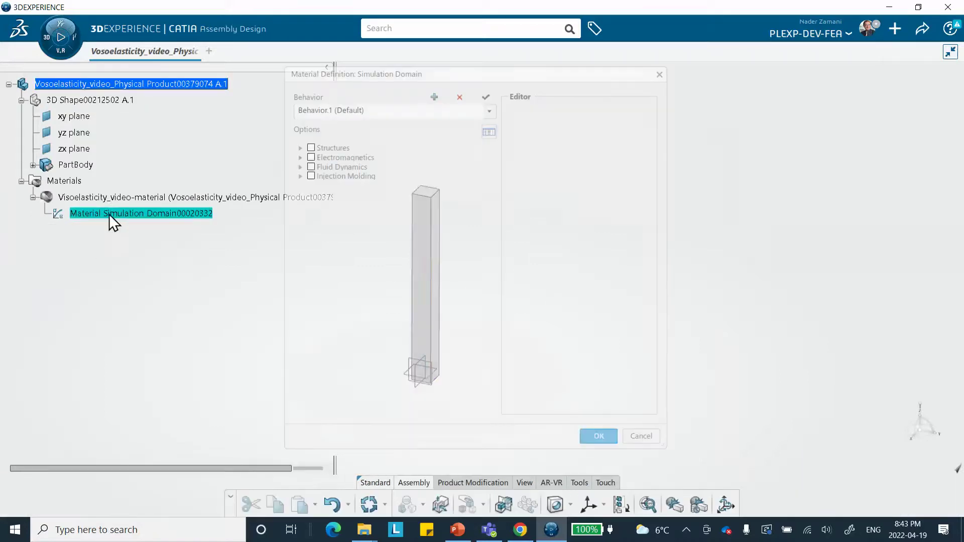
{"action": "left_click", "coordinate": [300, 148]}
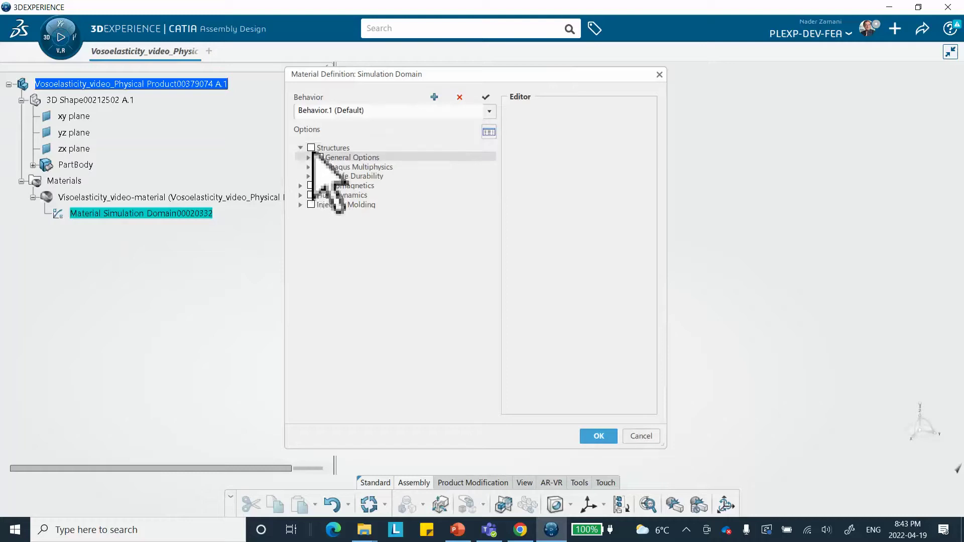
{"action": "left_click", "coordinate": [309, 158]}
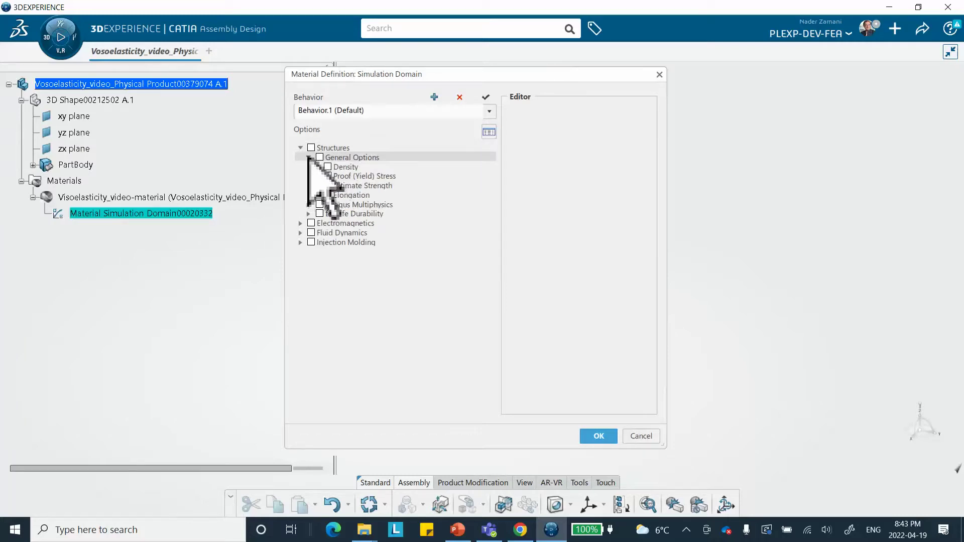
{"action": "left_click", "coordinate": [309, 157]}
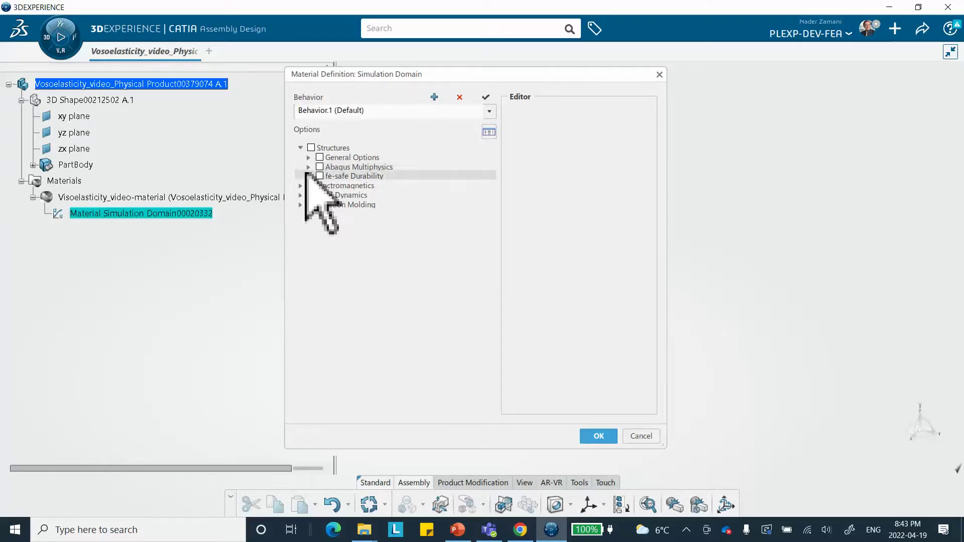
{"action": "left_click", "coordinate": [308, 167]}
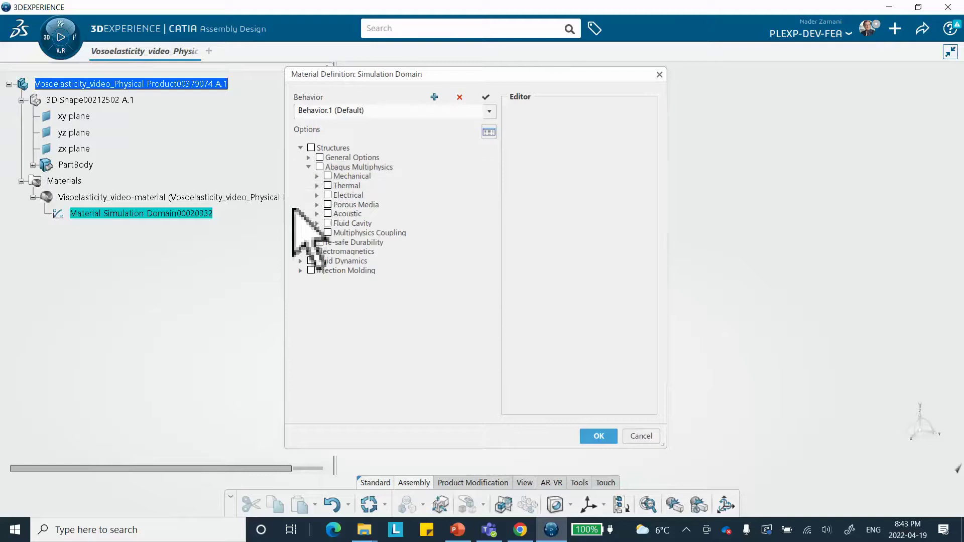
{"action": "left_click", "coordinate": [317, 176]}
{"action": "left_click", "coordinate": [325, 185]}
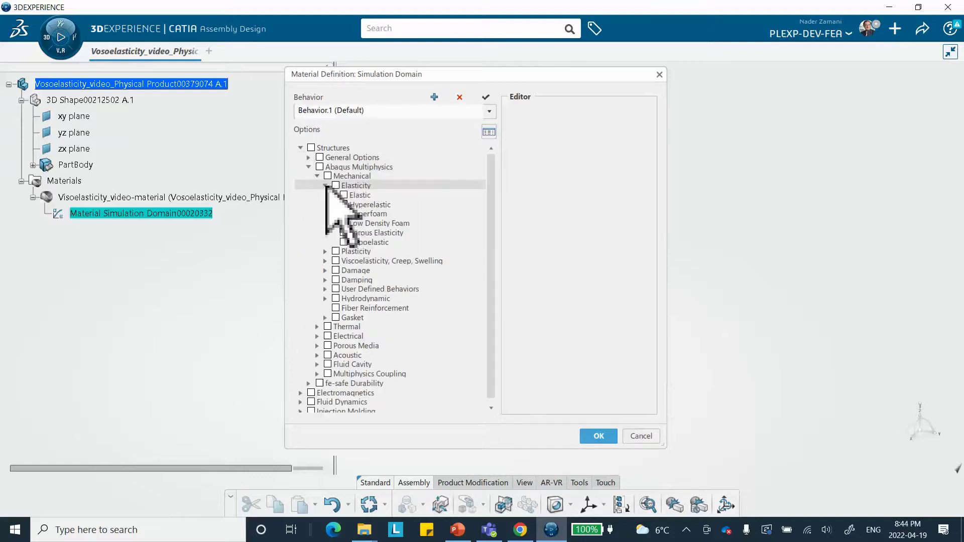
{"action": "left_click", "coordinate": [344, 195]}
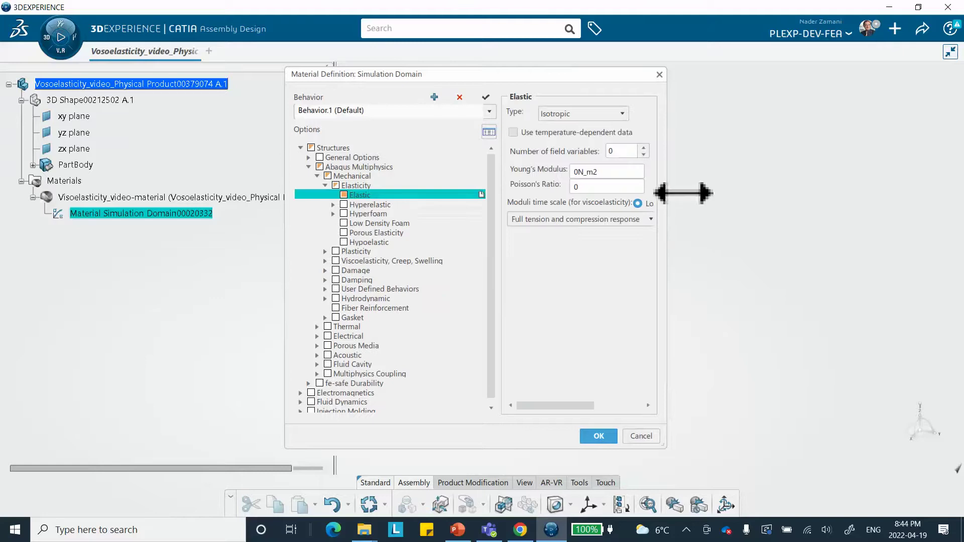
{"action": "left_click_drag", "start_coordinate": [684, 188], "coordinate": [819, 189]}
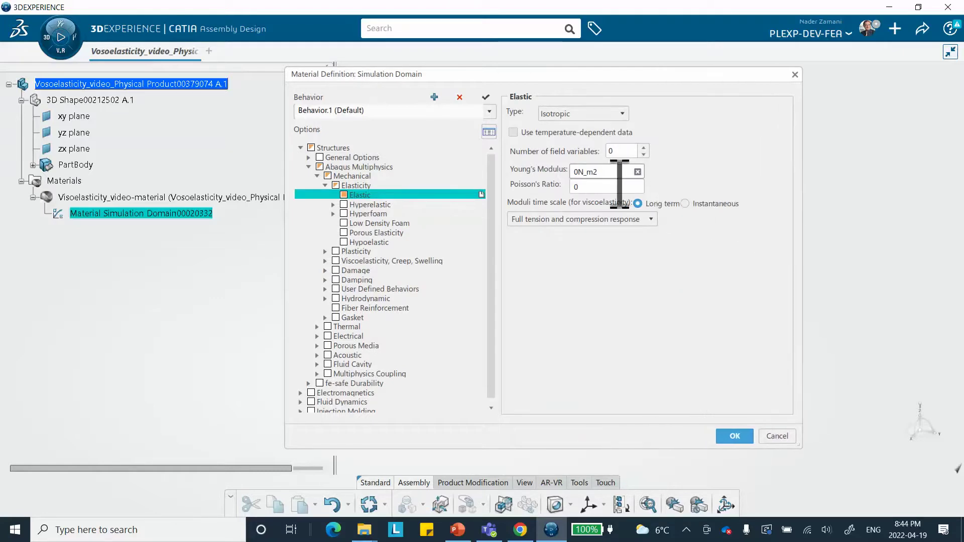
Enter 376 for Young's Modulus and check the material constants slide.
{"action": "left_click", "coordinate": [583, 171]}
{"action": "type", "text": "376"}
{"action": "left_click", "coordinate": [458, 530]}
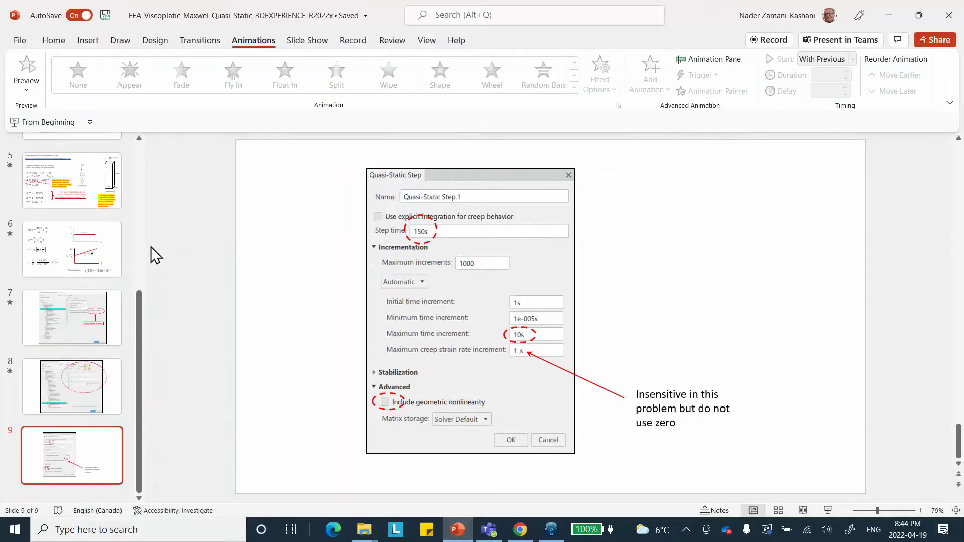
{"action": "left_click", "coordinate": [98, 211]}
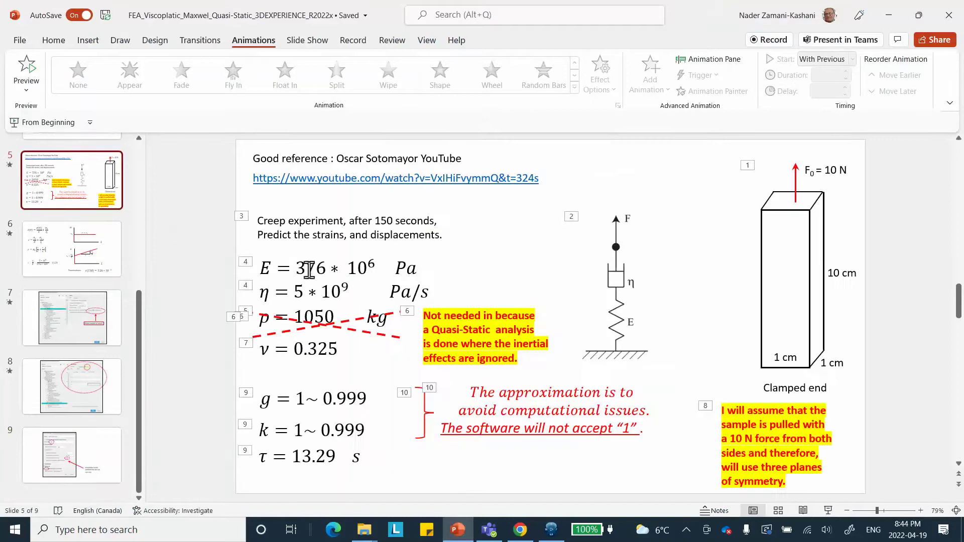
{"action": "left_click", "coordinate": [888, 15]}
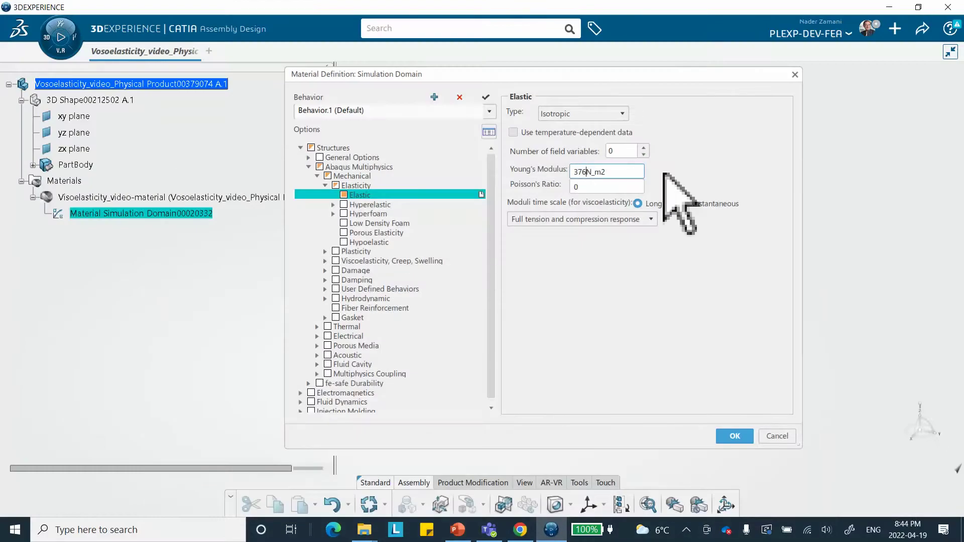
Set Young's Modulus 3.76e+008N_m2, Poisson's Ratio 0.325 and Instantaneous moduli time scale.
{"action": "type", "text": "e"}
{"action": "left_click", "coordinate": [609, 188]}
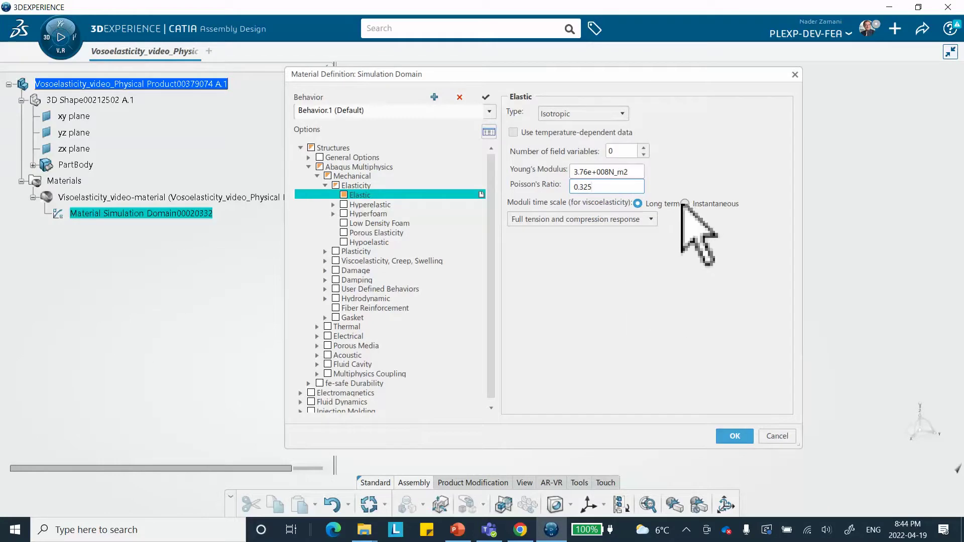
{"action": "left_click", "coordinate": [686, 203]}
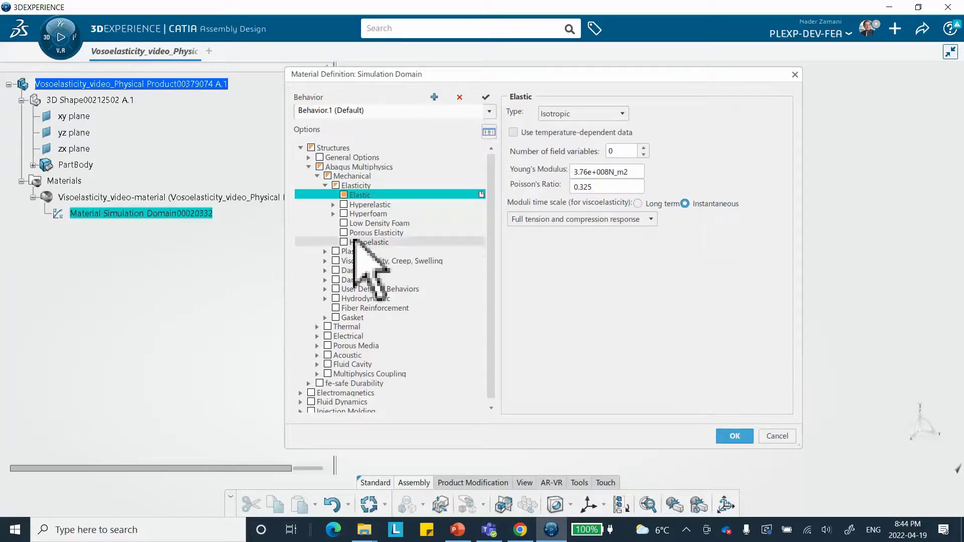
Enable time-domain viscoelasticity with Prony row 1: g_i 0.999, k_i 0.999, tau_i 13.26 s.
{"action": "left_click", "coordinate": [325, 260]}
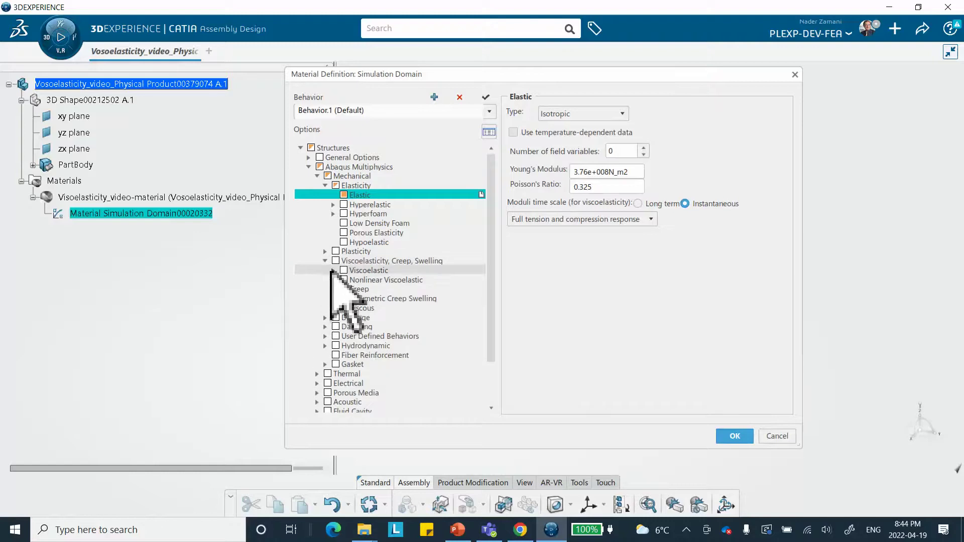
{"action": "left_click", "coordinate": [333, 270]}
{"action": "left_click", "coordinate": [344, 270]}
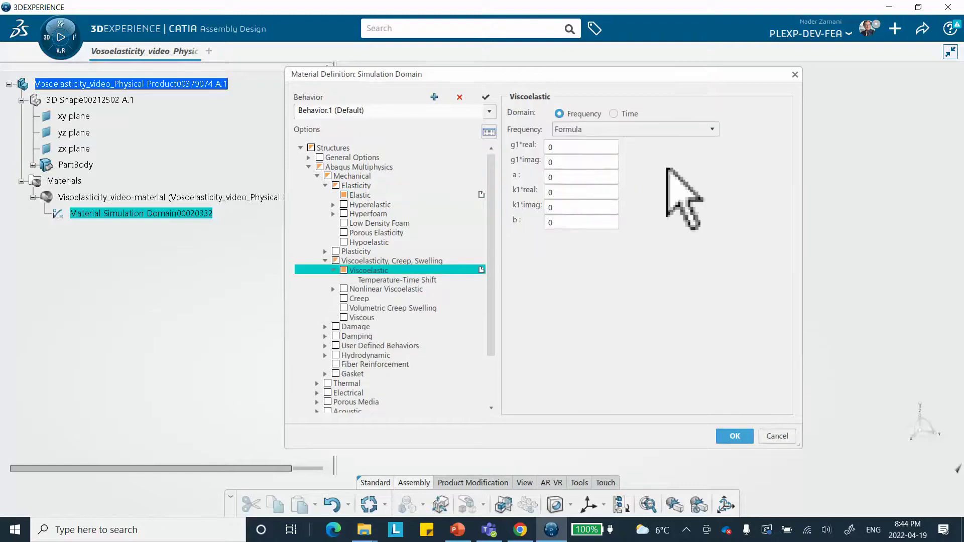
{"action": "left_click", "coordinate": [613, 114]}
{"action": "left_click", "coordinate": [559, 176]}
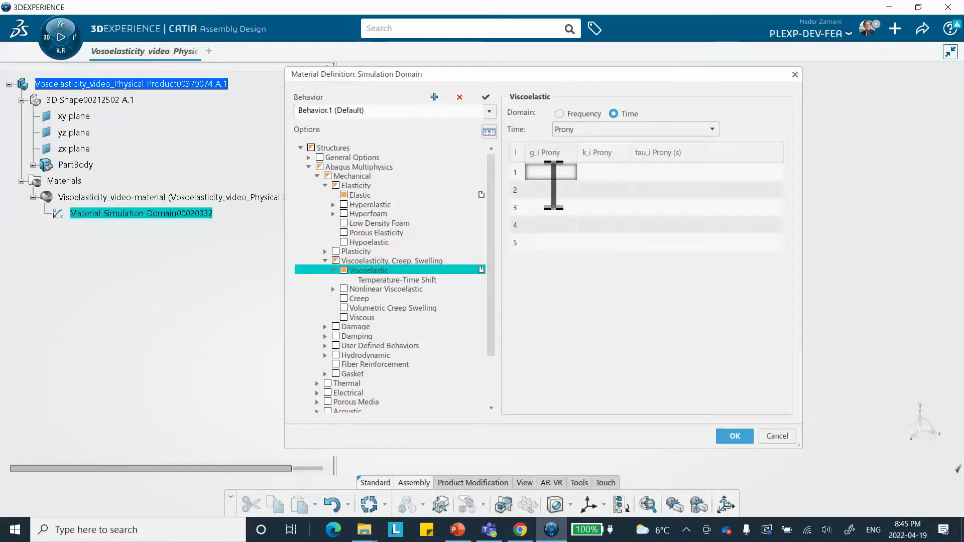
{"action": "left_click", "coordinate": [554, 172]}
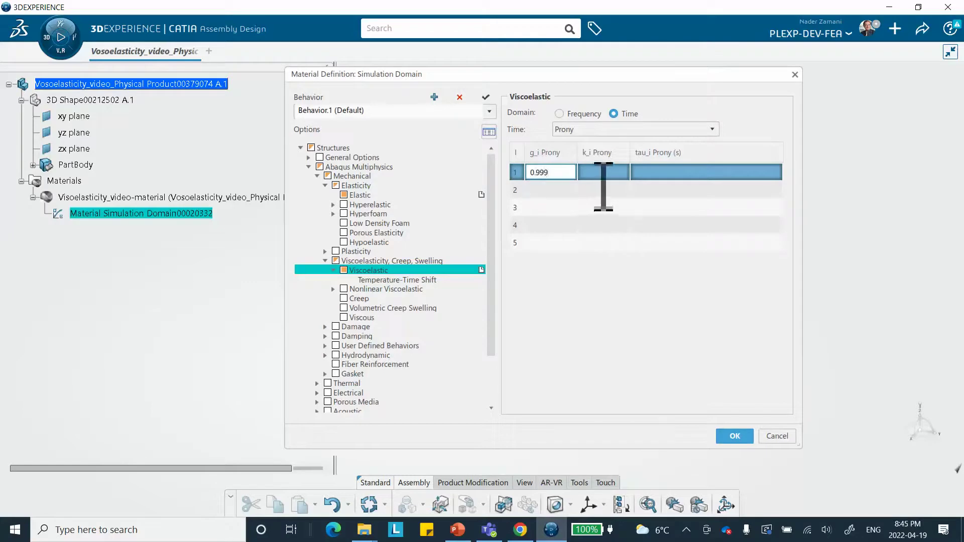
{"action": "left_click", "coordinate": [607, 171]}
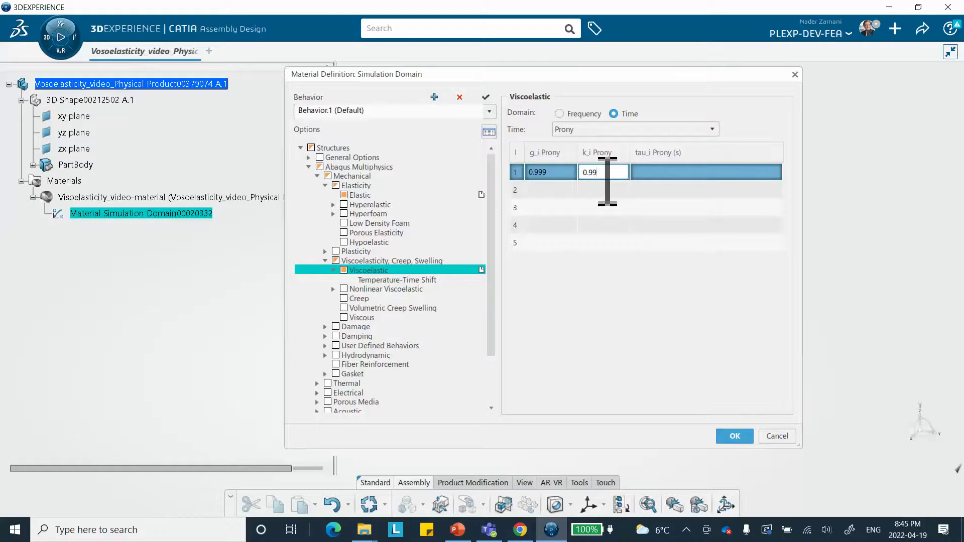
{"action": "type", "text": "0.999"}
{"action": "left_click", "coordinate": [651, 174]}
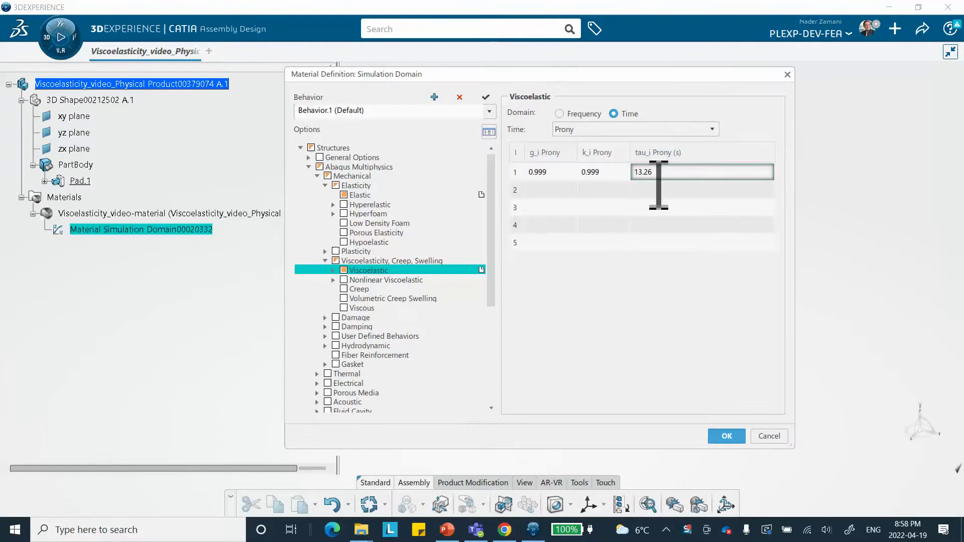
{"action": "left_click", "coordinate": [659, 174]}
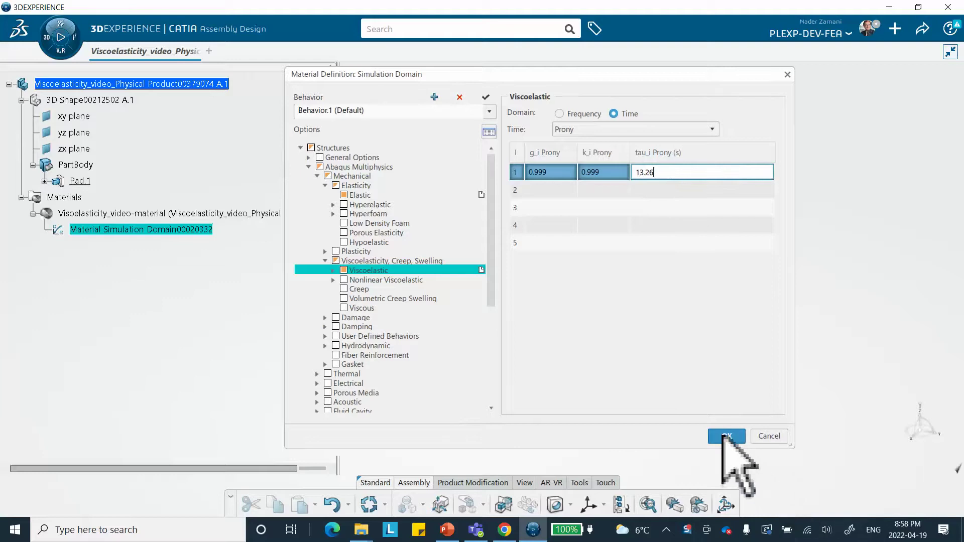
{"action": "left_click", "coordinate": [726, 437]}
Launch Structural Model Creation from the compass and choose a Standard automated FEM.
{"action": "left_click", "coordinate": [150, 323]}
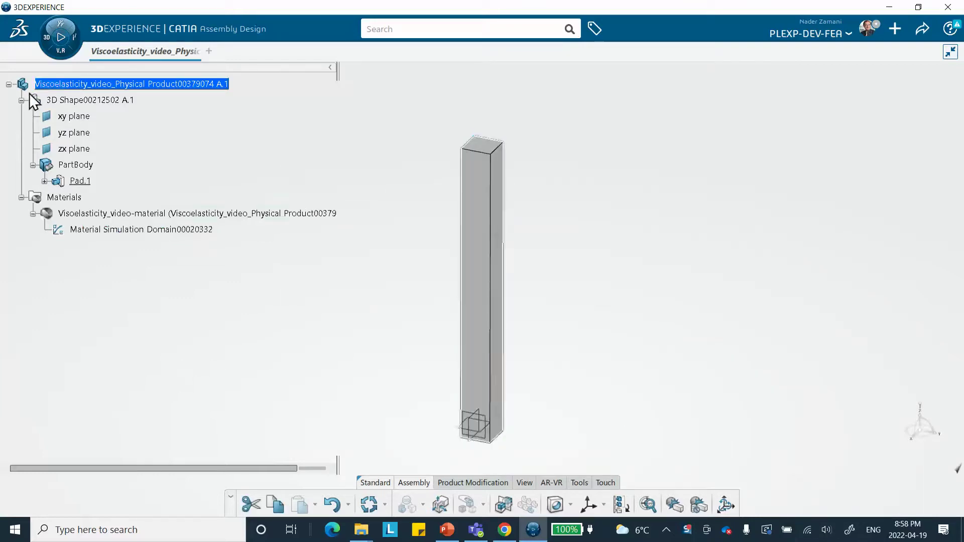
{"action": "left_click", "coordinate": [52, 48]}
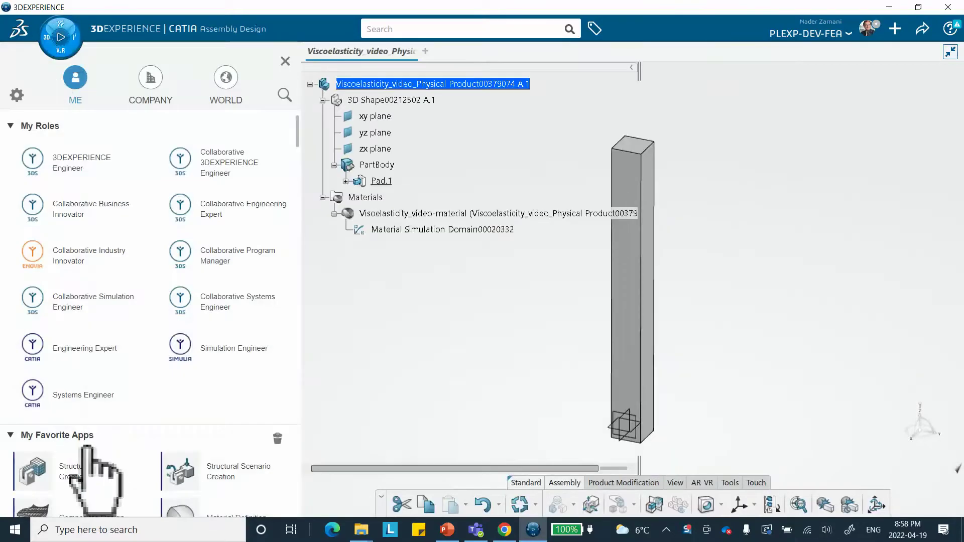
{"action": "left_click", "coordinate": [89, 467]}
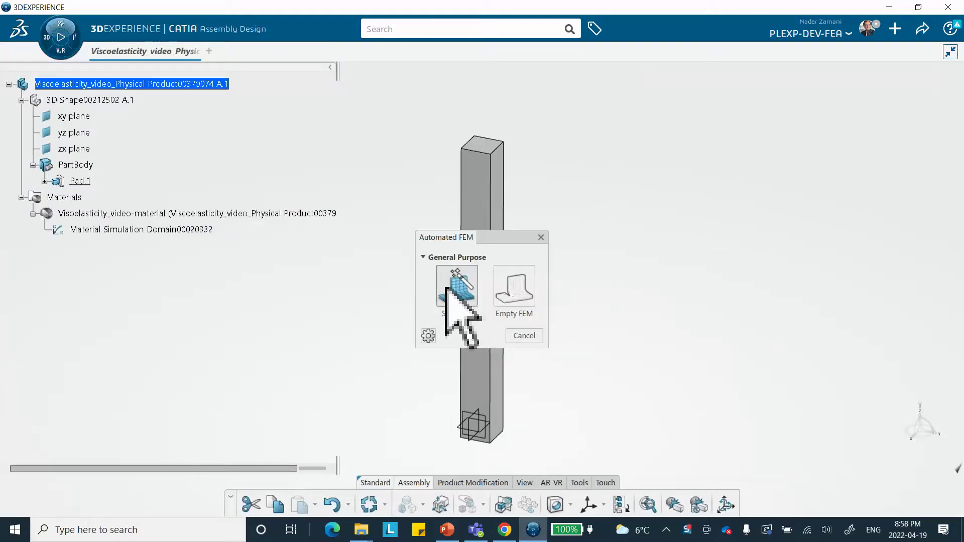
{"action": "left_click", "coordinate": [445, 289]}
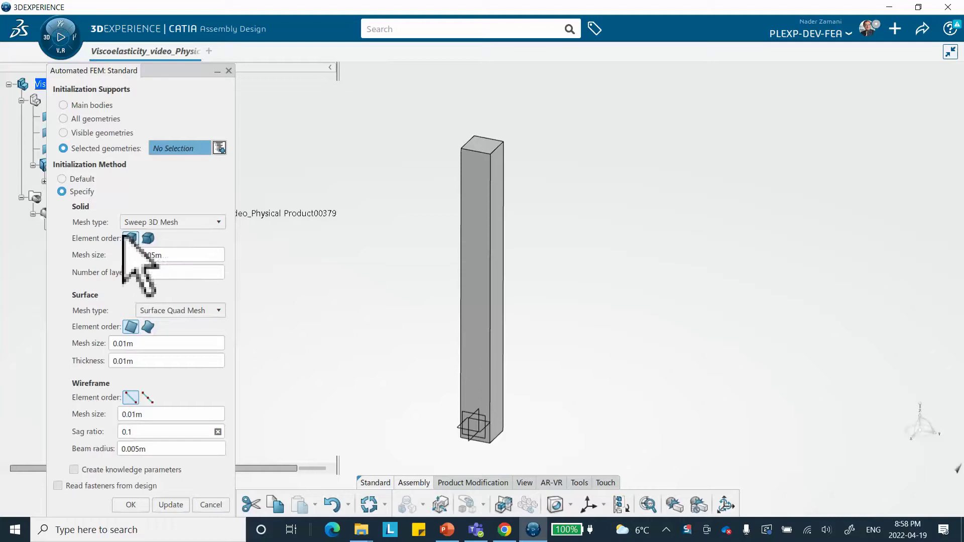
Create the finite element model meshing the bar's PartBody with Sweep 3D Mesh.
{"action": "left_click", "coordinate": [219, 222]}
{"action": "left_click", "coordinate": [211, 262]}
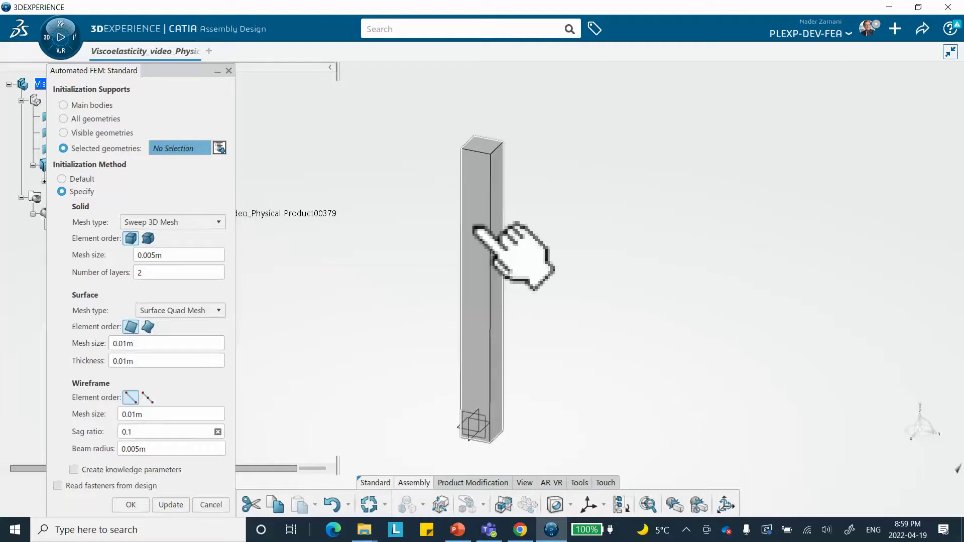
{"action": "left_click", "coordinate": [486, 240]}
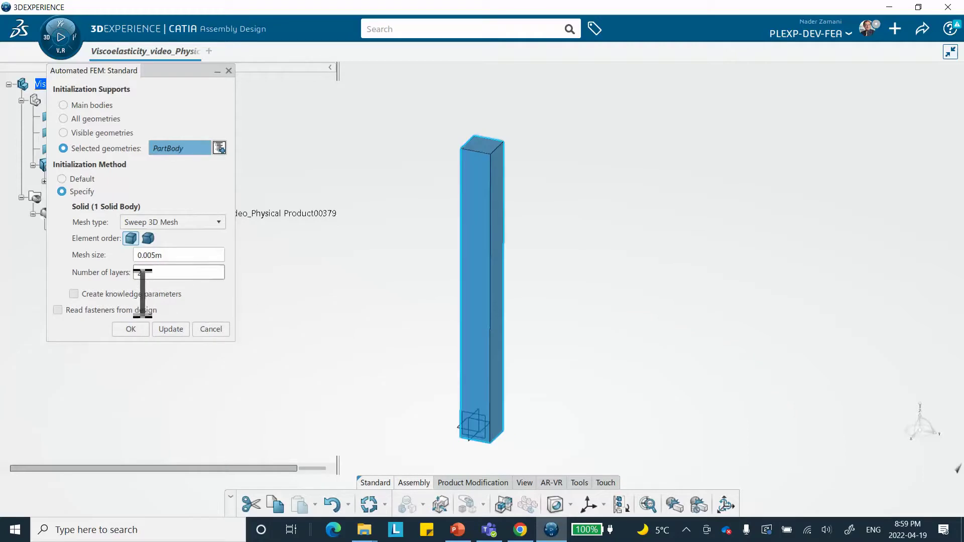
{"action": "left_click", "coordinate": [130, 329]}
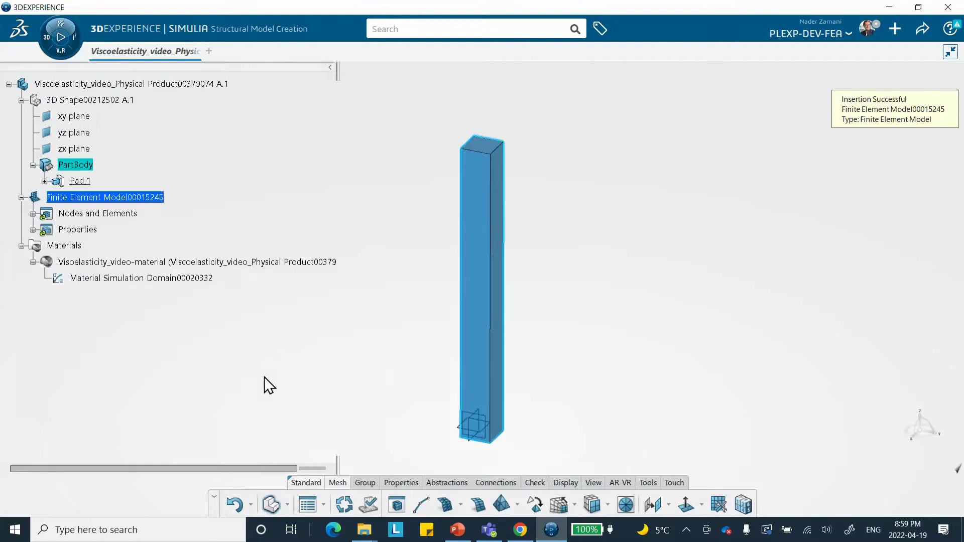
Generate the mesh, then change Sweep 3D Mesh.1 to 1 layer and regenerate.
{"action": "left_click", "coordinate": [343, 503]}
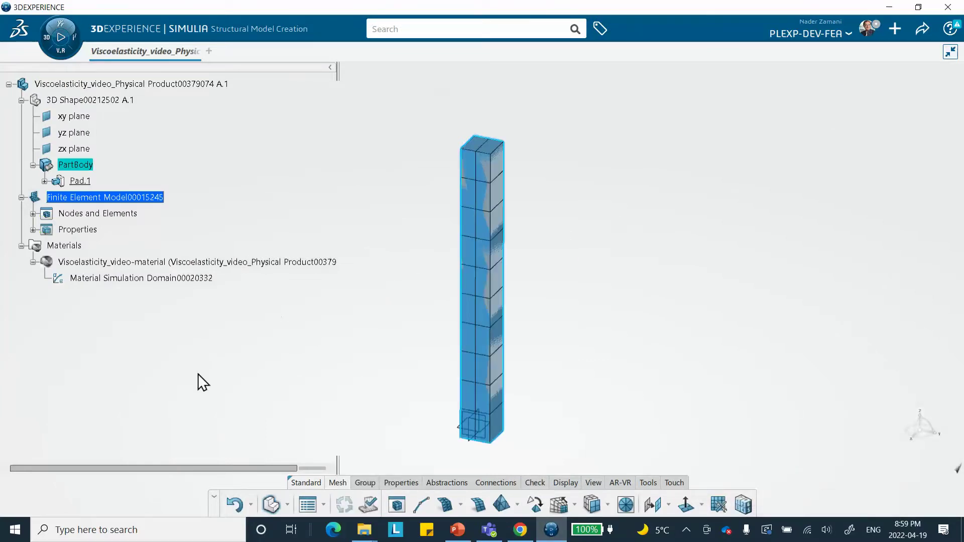
{"action": "left_click", "coordinate": [252, 348]}
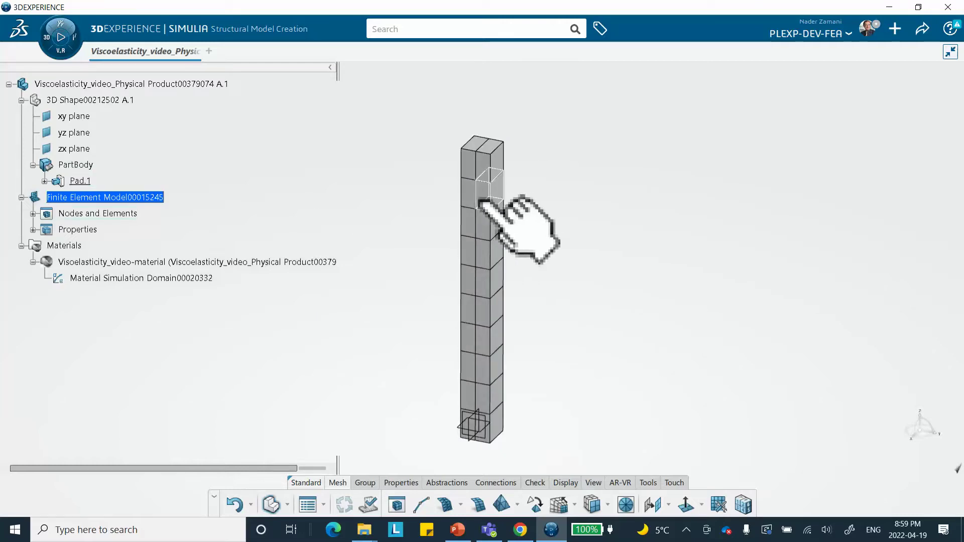
{"action": "left_click", "coordinate": [33, 215]}
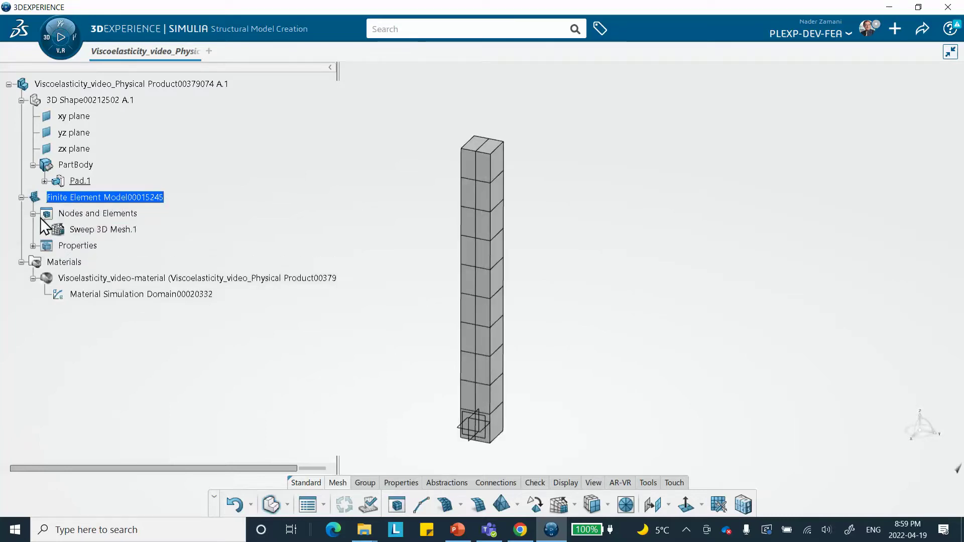
{"action": "double_click", "coordinate": [94, 229]}
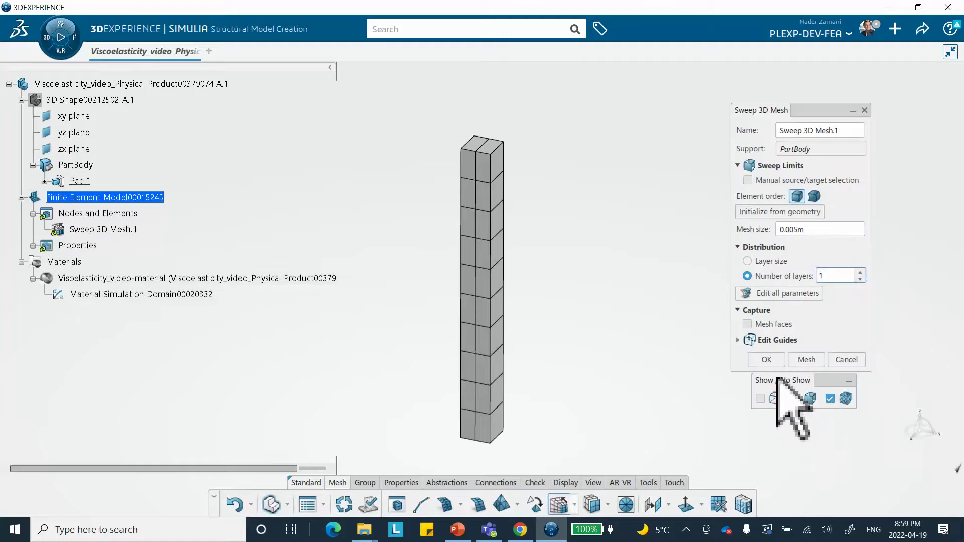
{"action": "left_click", "coordinate": [767, 359]}
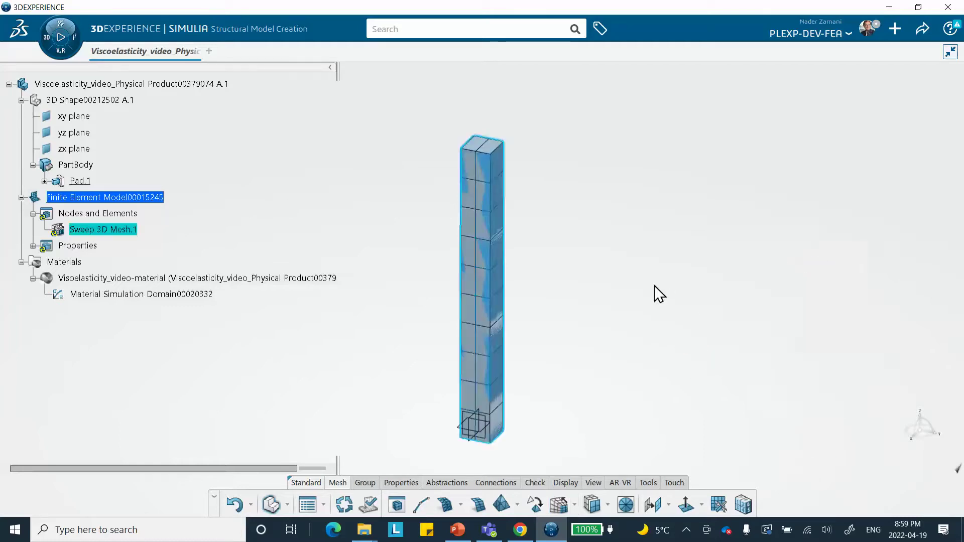
{"action": "left_click", "coordinate": [351, 505]}
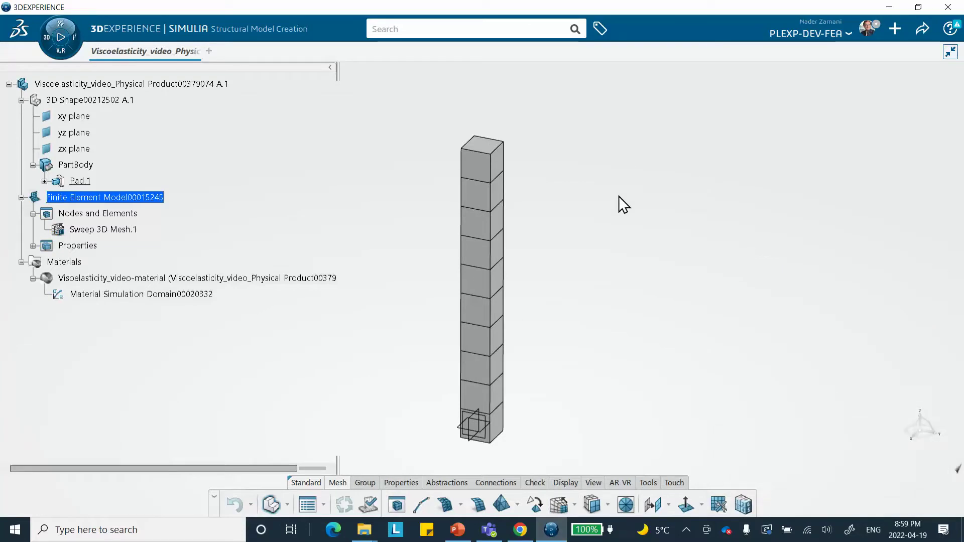
Save the single-layer mesh model from the Share menu.
{"action": "middle_click_drag", "start_coordinate": [619, 196], "coordinate": [583, 185]}
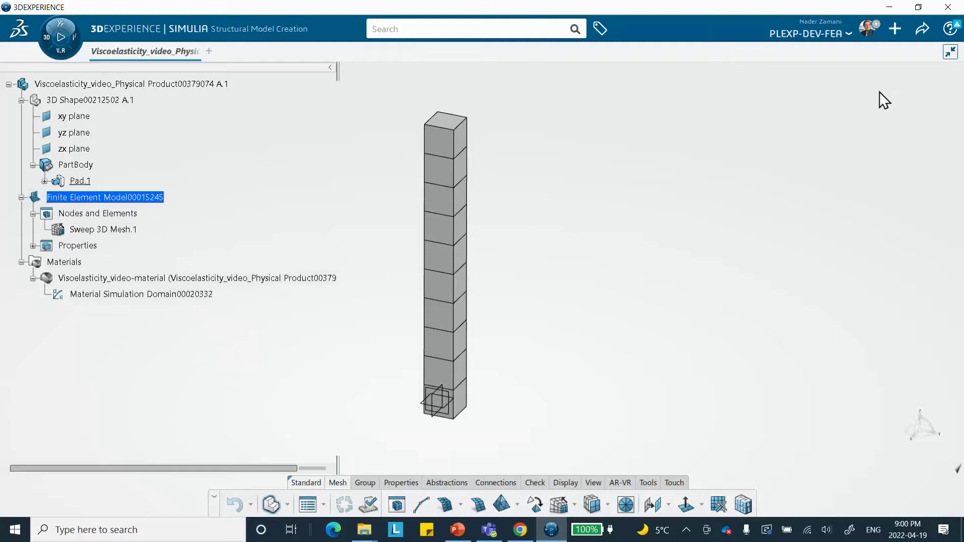
{"action": "left_click", "coordinate": [922, 30]}
{"action": "left_click", "coordinate": [855, 51]}
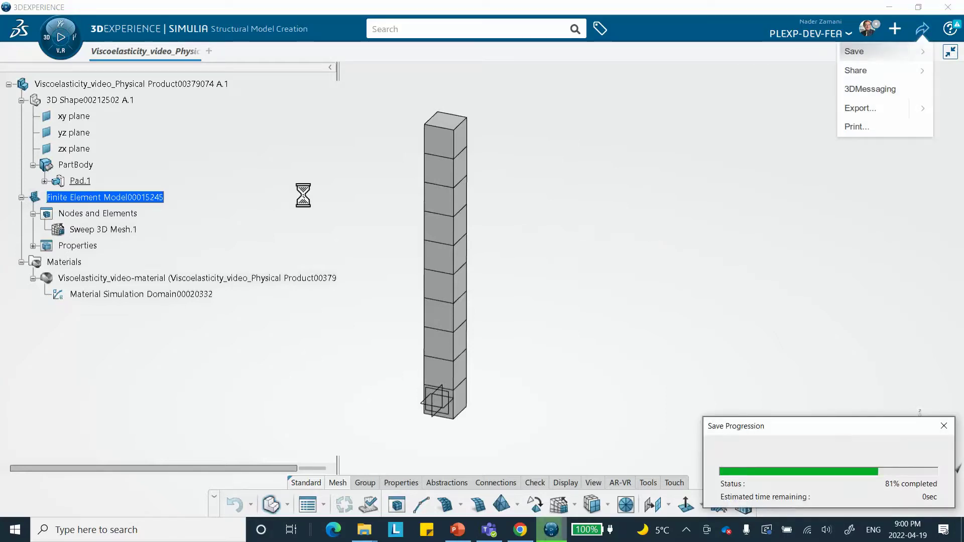
Launch Structural Scenario Creation and initialize it with Finite Element Model00015245 A.1.
{"action": "left_click", "coordinate": [55, 44]}
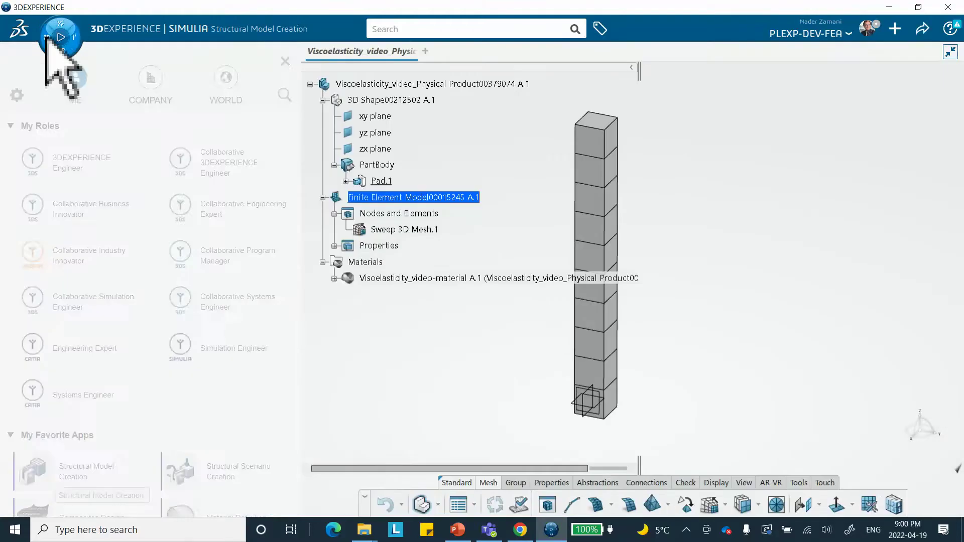
{"action": "left_click", "coordinate": [232, 470]}
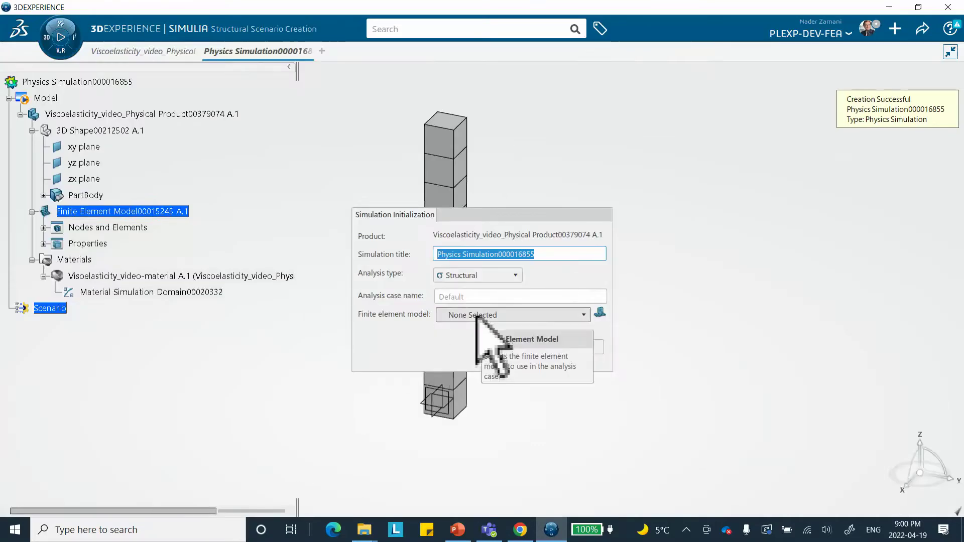
{"action": "left_click", "coordinate": [475, 316]}
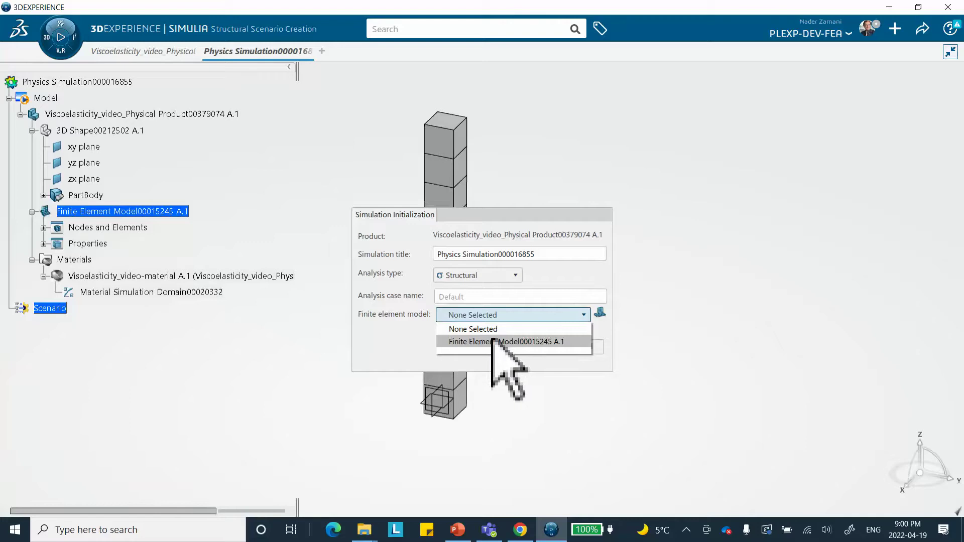
{"action": "left_click", "coordinate": [477, 341]}
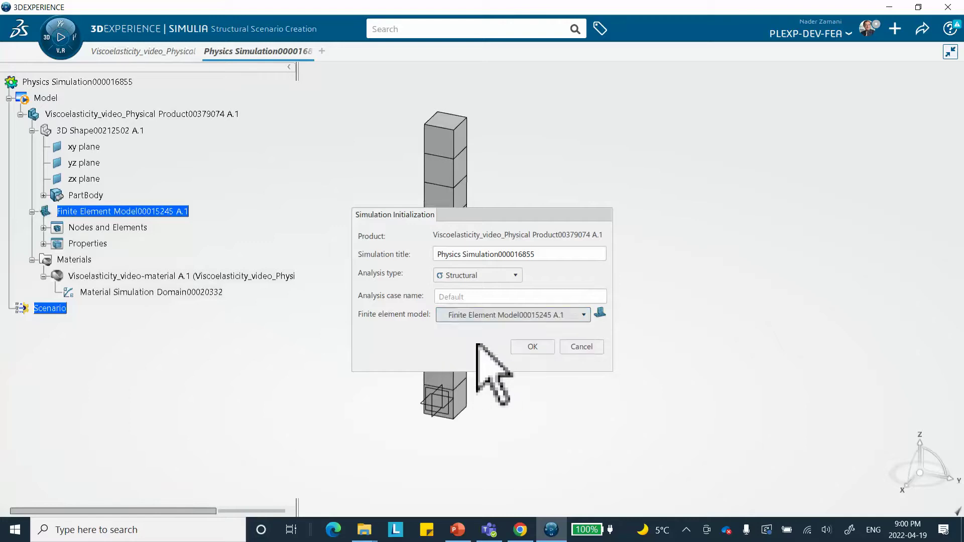
{"action": "left_click", "coordinate": [544, 347]}
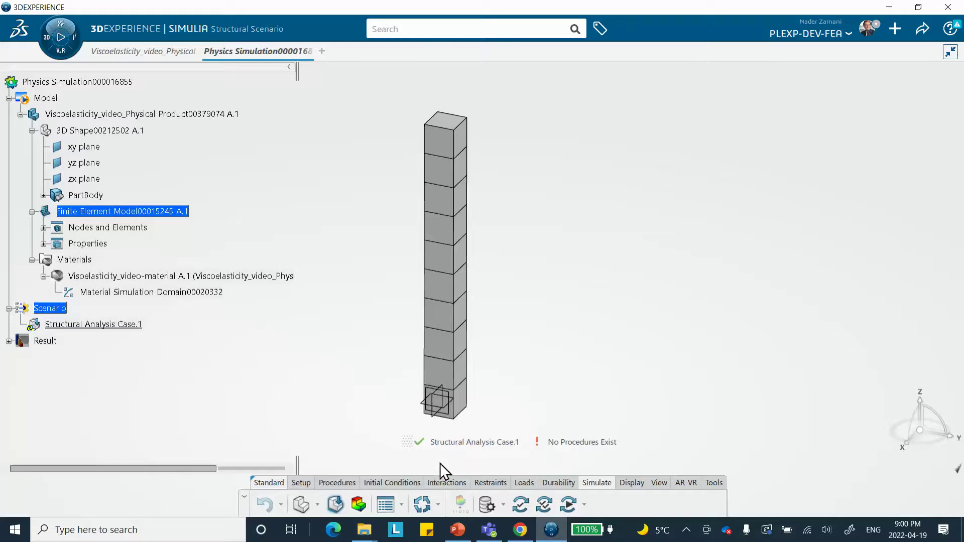
Add a Quasi-Static Step: step time 150s, maximum increment 10s, creep strain rate increment 1.
{"action": "left_click", "coordinate": [327, 484]}
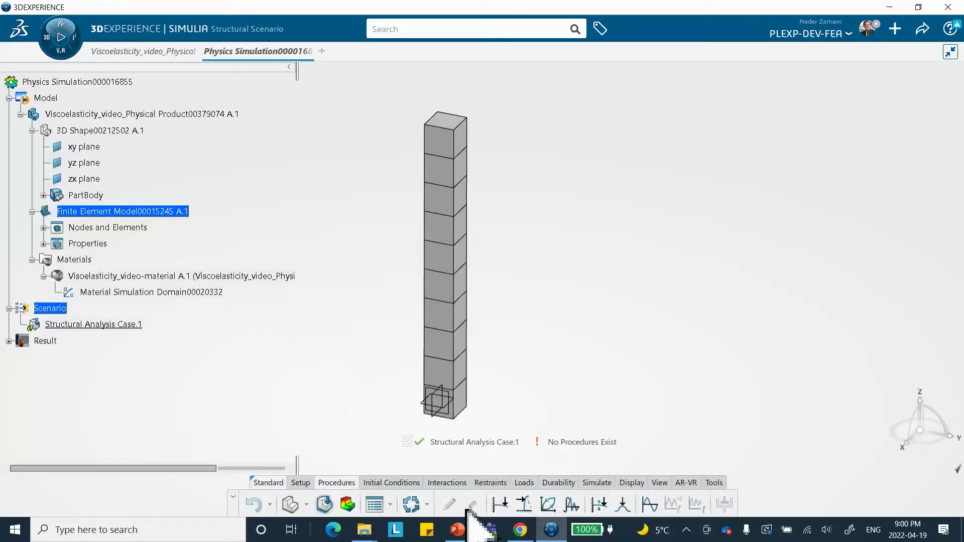
{"action": "left_click", "coordinate": [547, 506]}
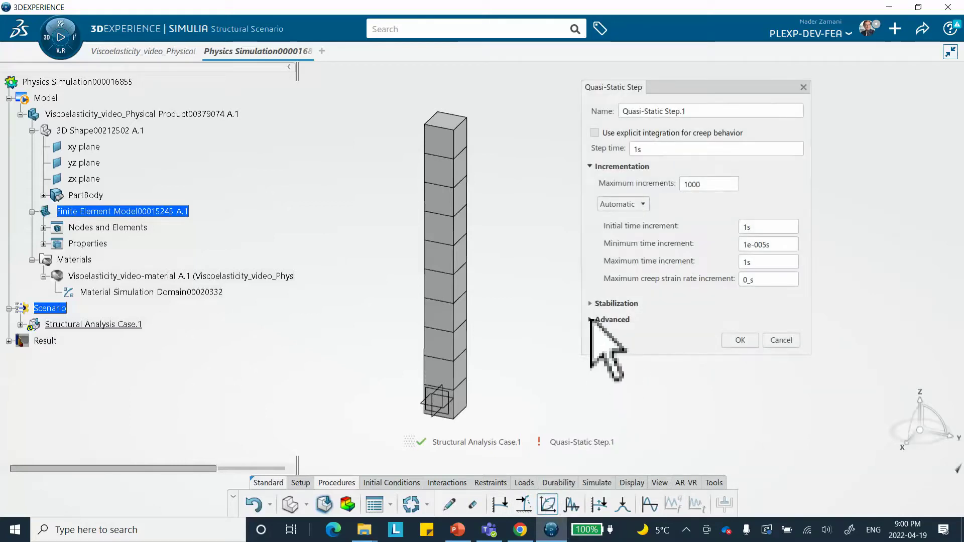
{"action": "left_click", "coordinate": [648, 149]}
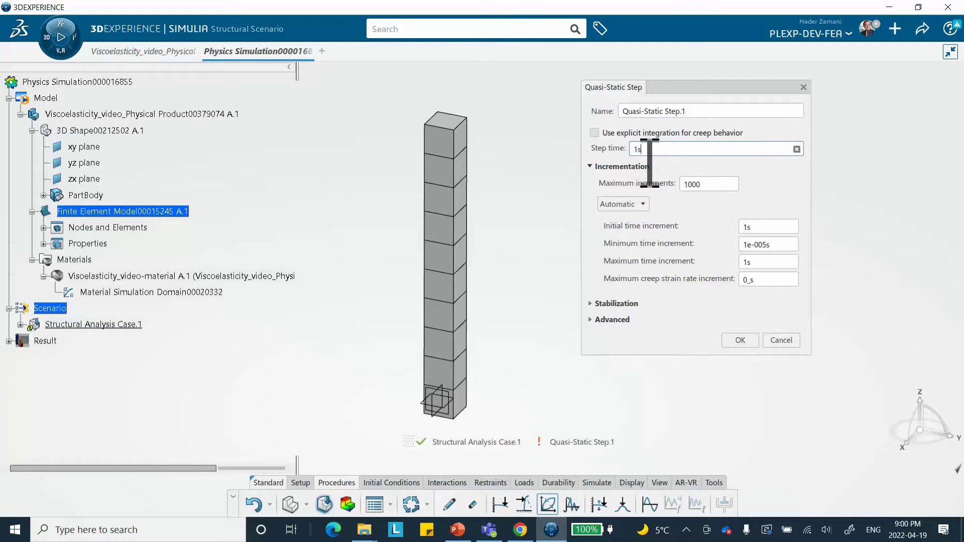
{"action": "double_click", "coordinate": [637, 149]}
{"action": "type", "text": "1"}
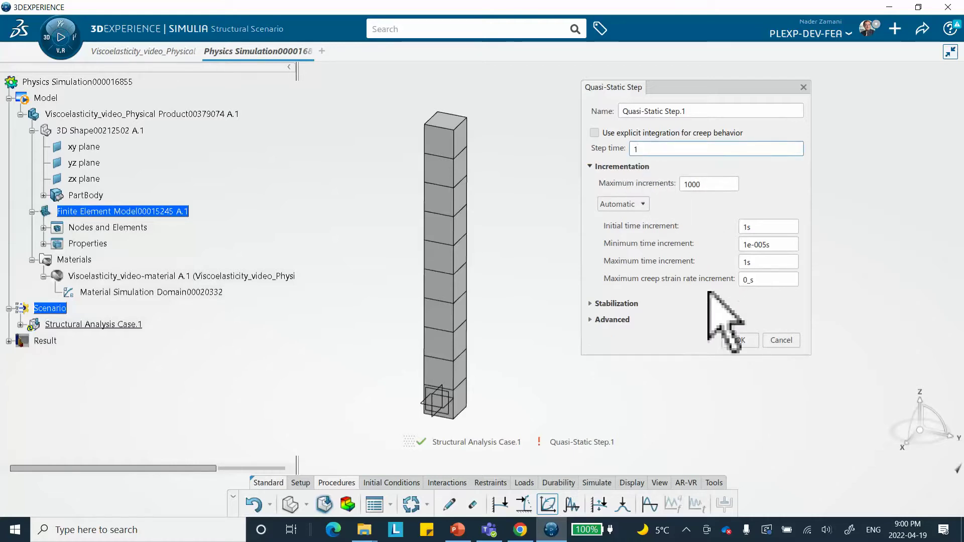
{"action": "type", "text": "50s"}
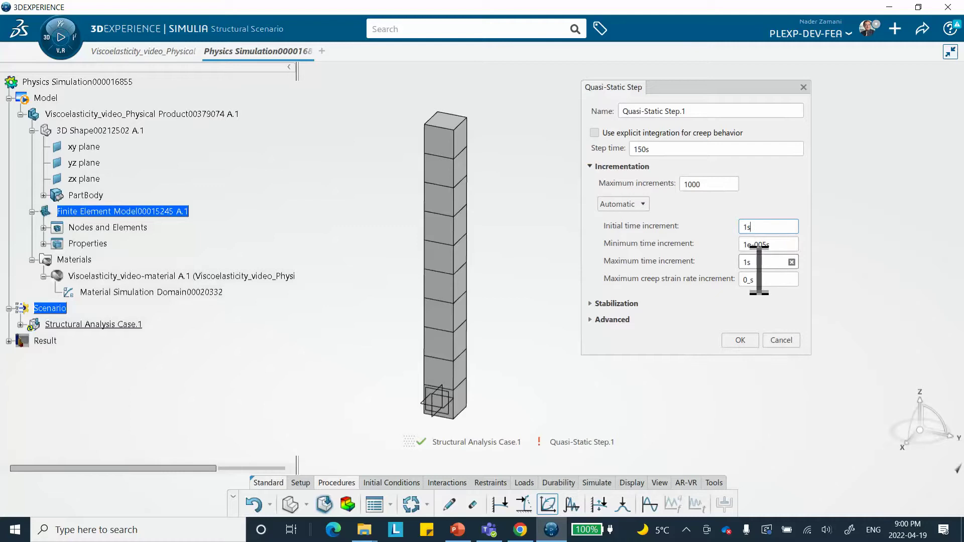
{"action": "type", "text": "10"}
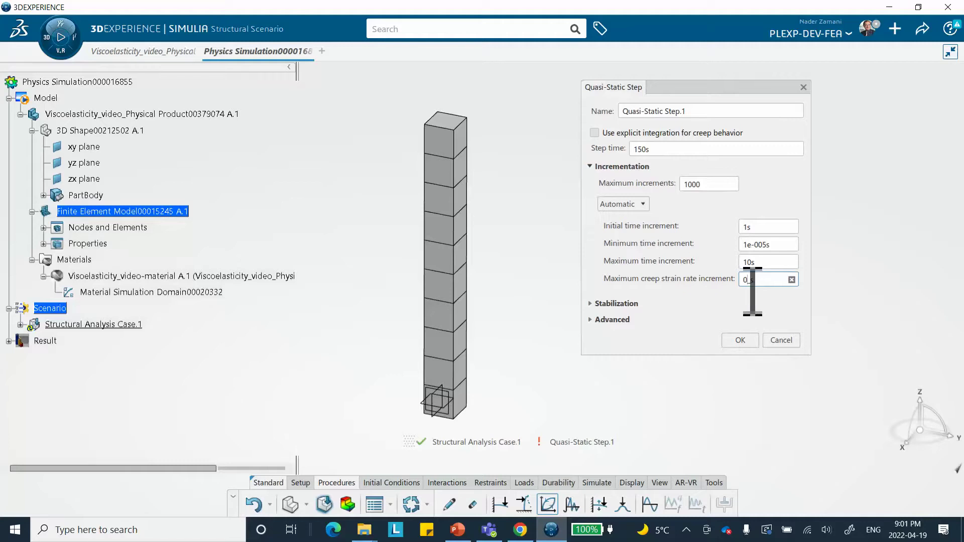
{"action": "left_click", "coordinate": [457, 531]}
{"action": "left_click", "coordinate": [76, 463]}
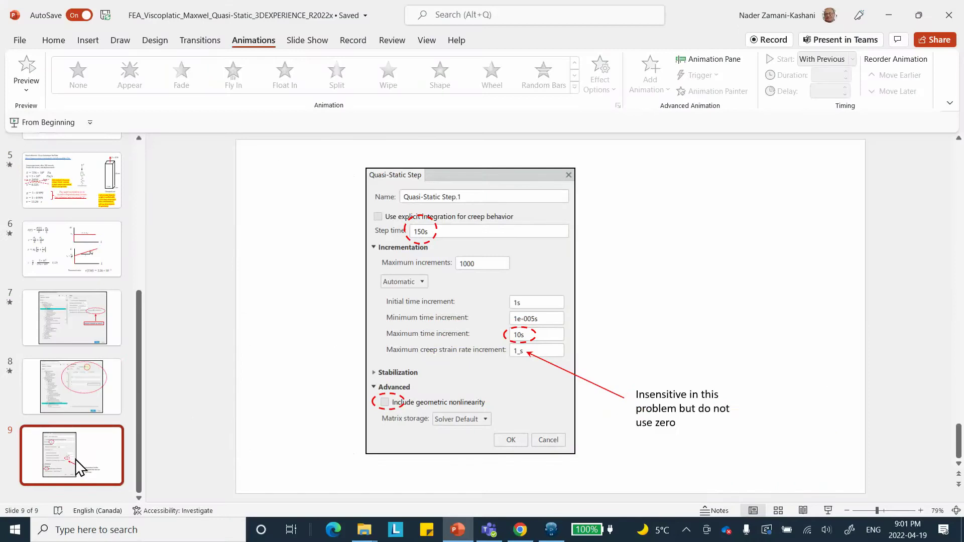
{"action": "left_click", "coordinate": [888, 15]}
{"action": "left_click", "coordinate": [745, 279]}
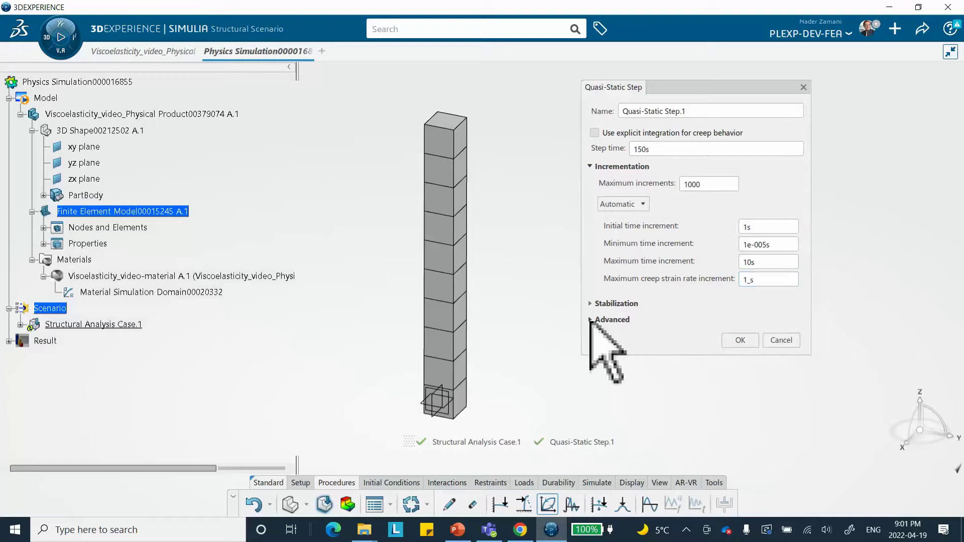
Leave Include geometric nonlinearity unchecked under Advanced and confirm Quasi-Static Step.1.
{"action": "left_click", "coordinate": [591, 320]}
{"action": "left_click", "coordinate": [602, 337]}
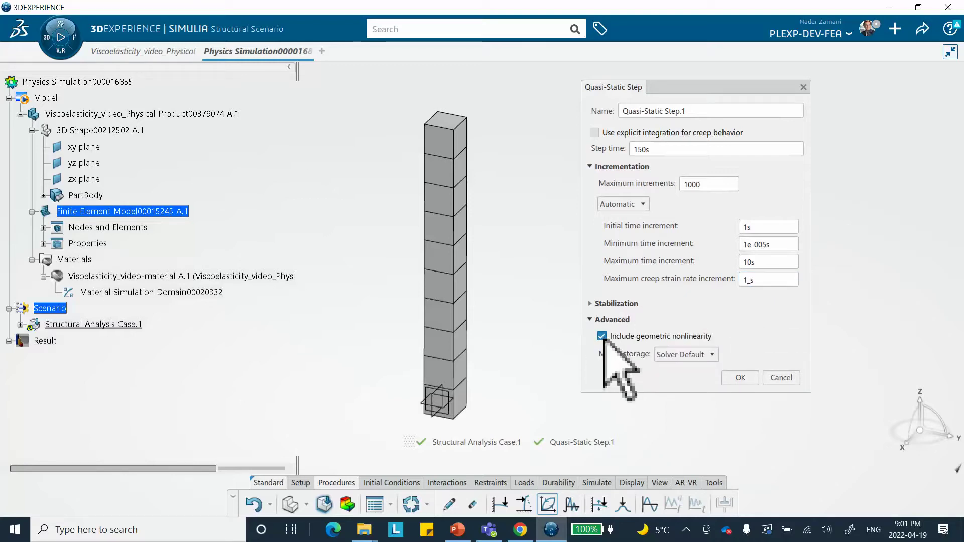
{"action": "left_click", "coordinate": [603, 336]}
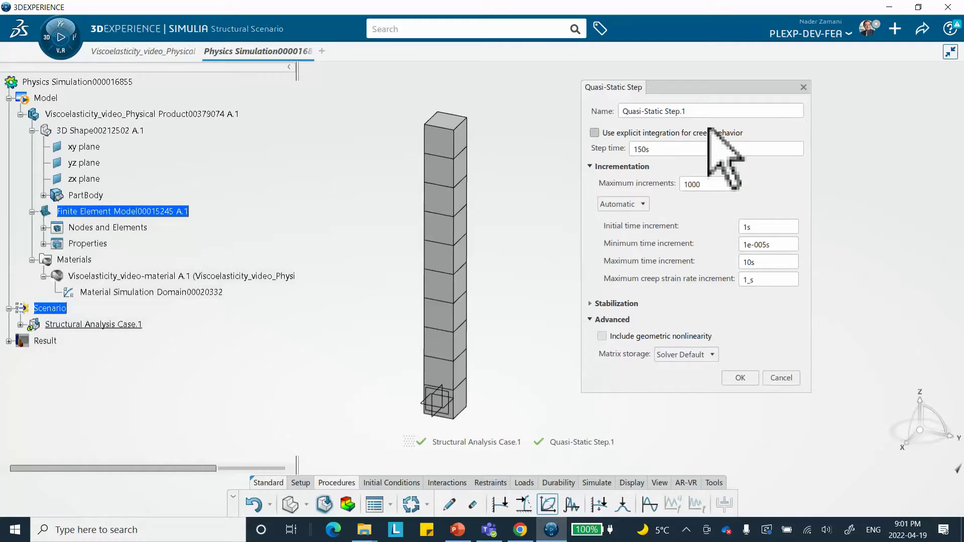
{"action": "left_click", "coordinate": [740, 378]}
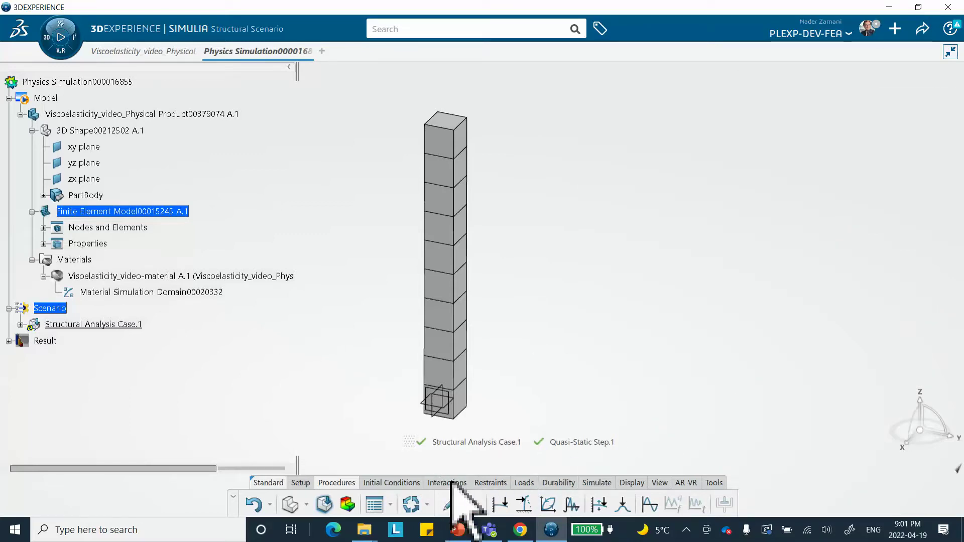
Apply Planar Symmetry.1 to one side face of the column.
{"action": "left_click", "coordinate": [490, 483]}
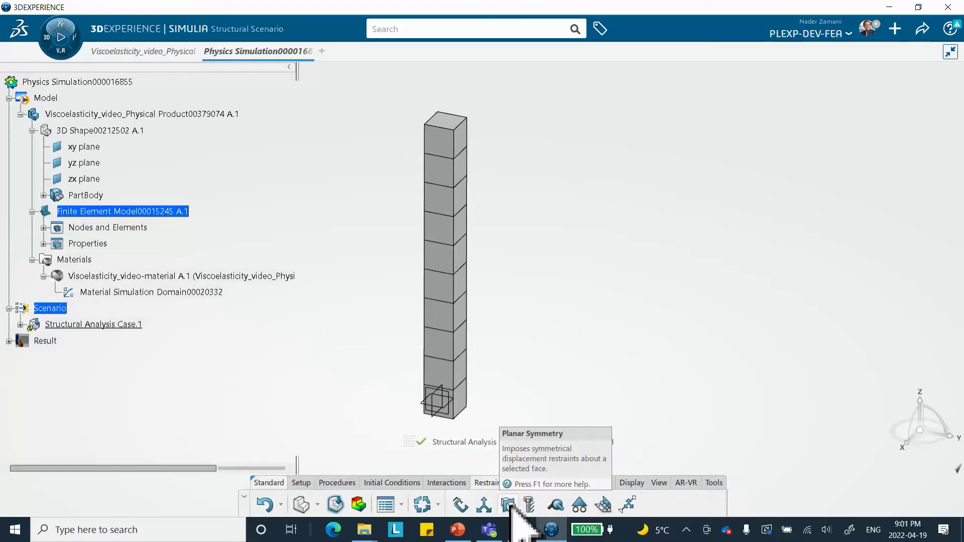
{"action": "left_click", "coordinate": [509, 505]}
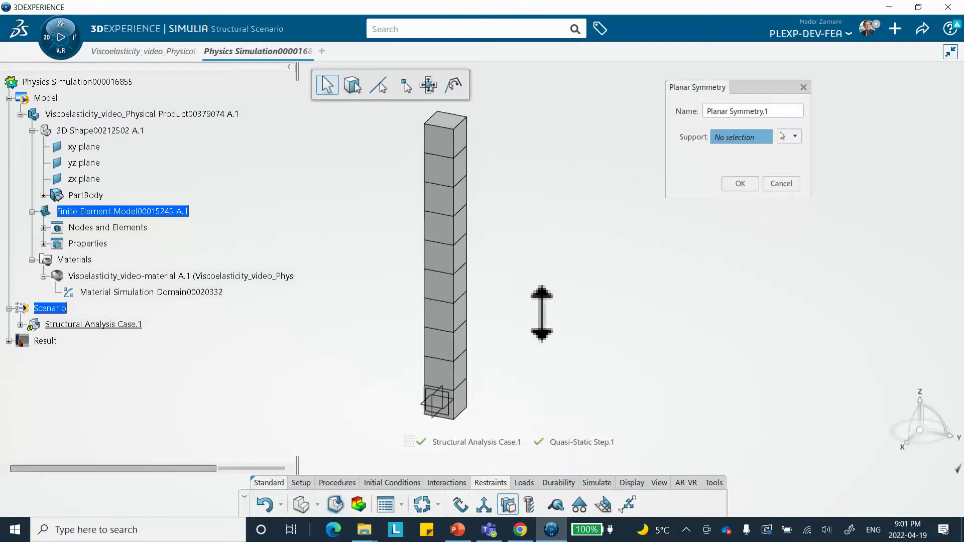
{"action": "middle_click_drag", "start_coordinate": [541, 312], "coordinate": [502, 251]}
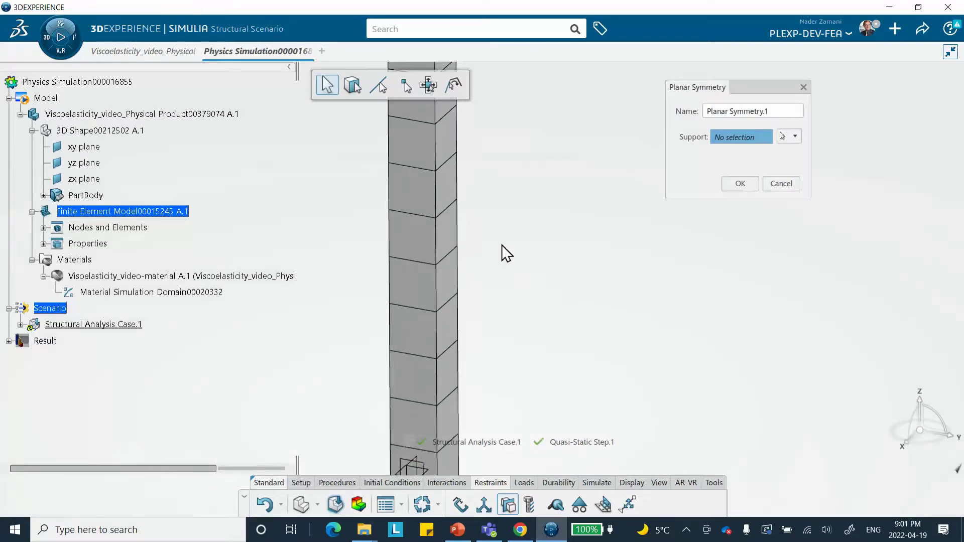
{"action": "left_click", "coordinate": [446, 240]}
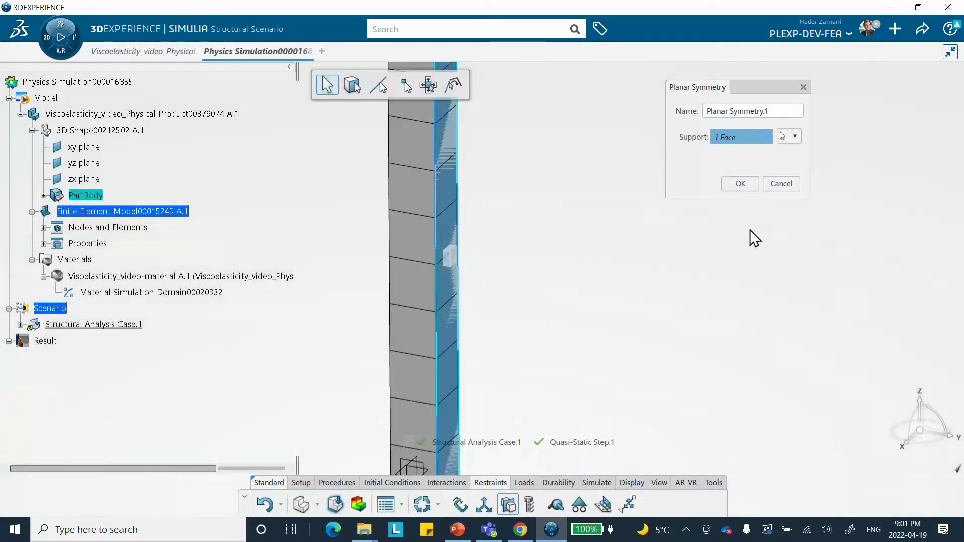
{"action": "left_click", "coordinate": [740, 184]}
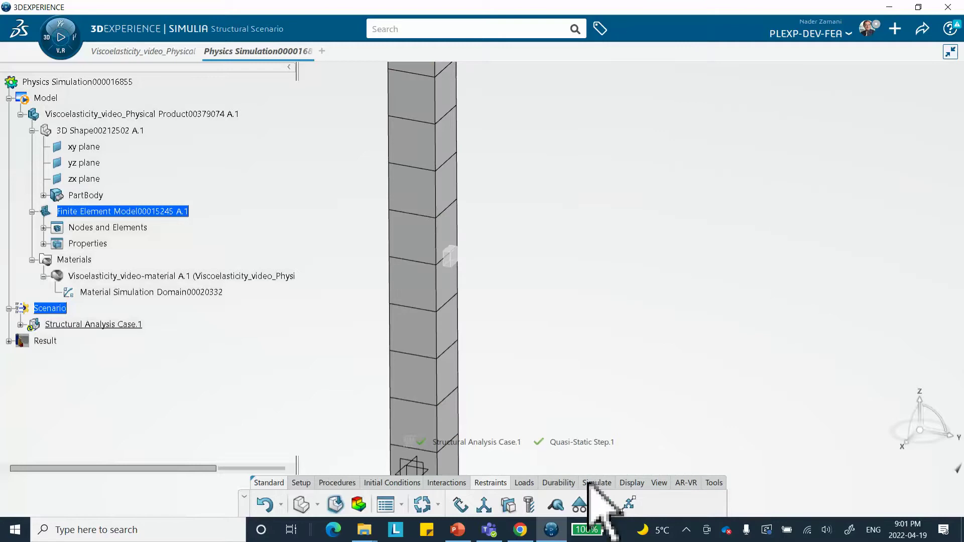
Apply Planar Symmetry.2 to a second side face of the column.
{"action": "left_click", "coordinate": [509, 503]}
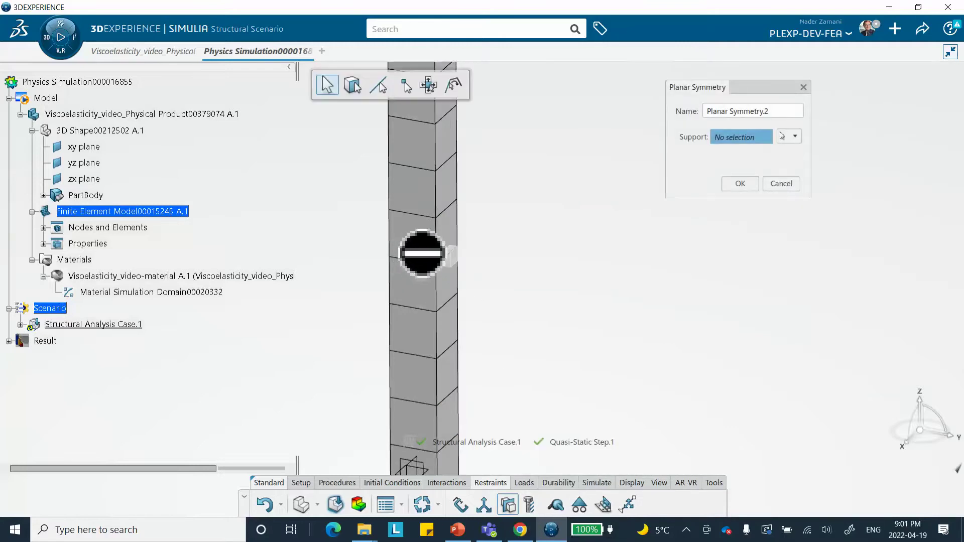
{"action": "left_click", "coordinate": [412, 246]}
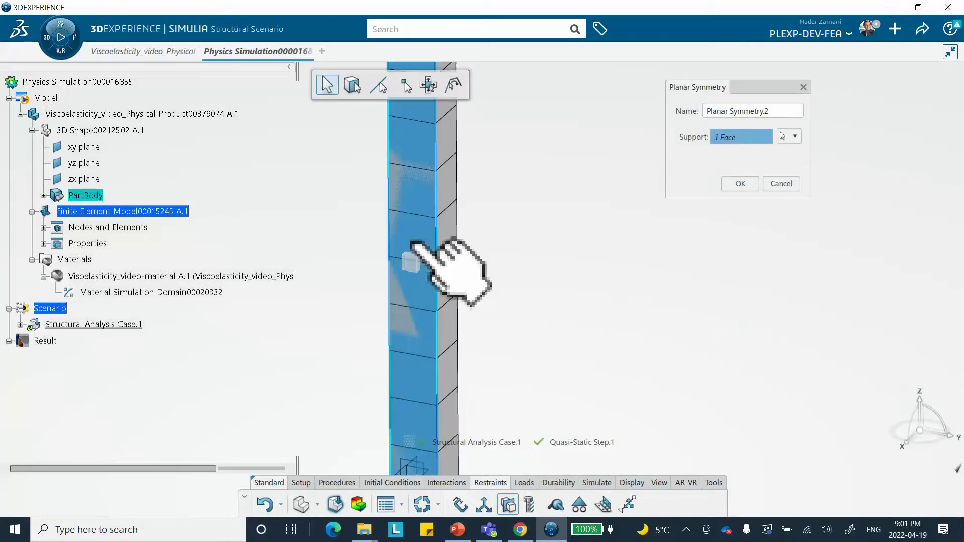
{"action": "left_click", "coordinate": [741, 184]}
{"action": "middle_click_drag", "start_coordinate": [717, 191], "coordinate": [507, 221]}
{"action": "scroll", "coordinate": [534, 180], "scroll_direction": "up", "scroll_amount": 6}
{"action": "middle_click_drag", "start_coordinate": [452, 147], "coordinate": [490, 195]}
{"action": "scroll", "coordinate": [506, 205], "scroll_direction": "up", "scroll_amount": 3}
{"action": "scroll", "coordinate": [519, 205], "scroll_direction": "down", "scroll_amount": 3}
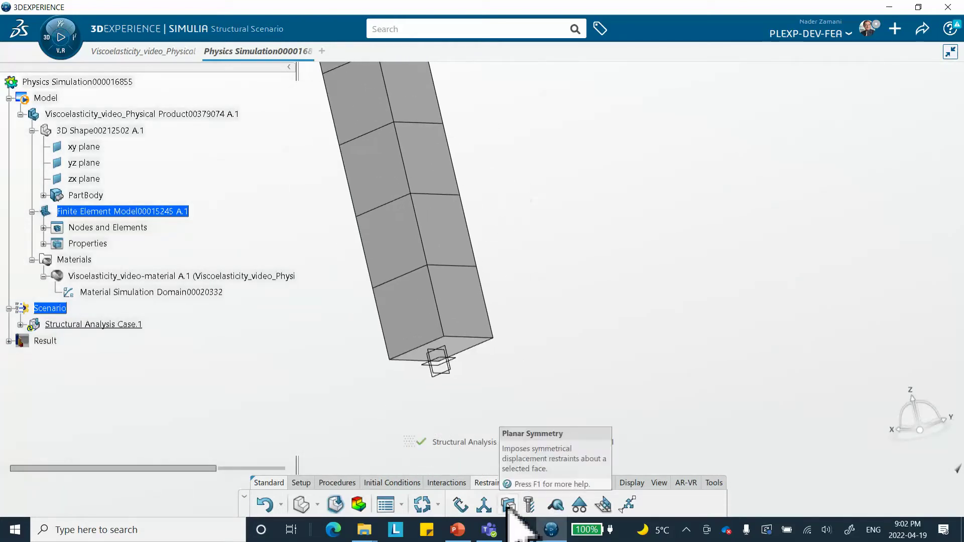
{"action": "left_click", "coordinate": [508, 505]}
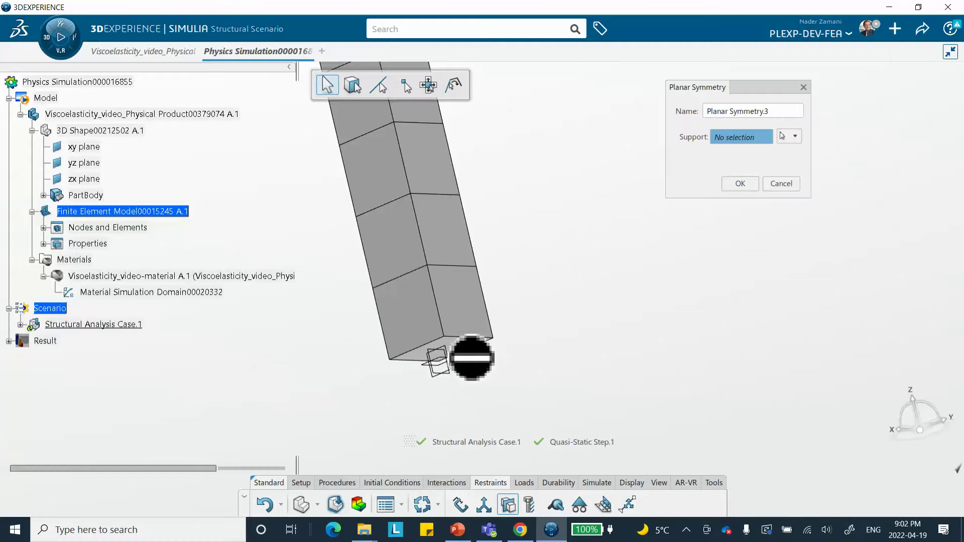
{"action": "scroll", "coordinate": [506, 340], "scroll_direction": "up", "scroll_amount": 4}
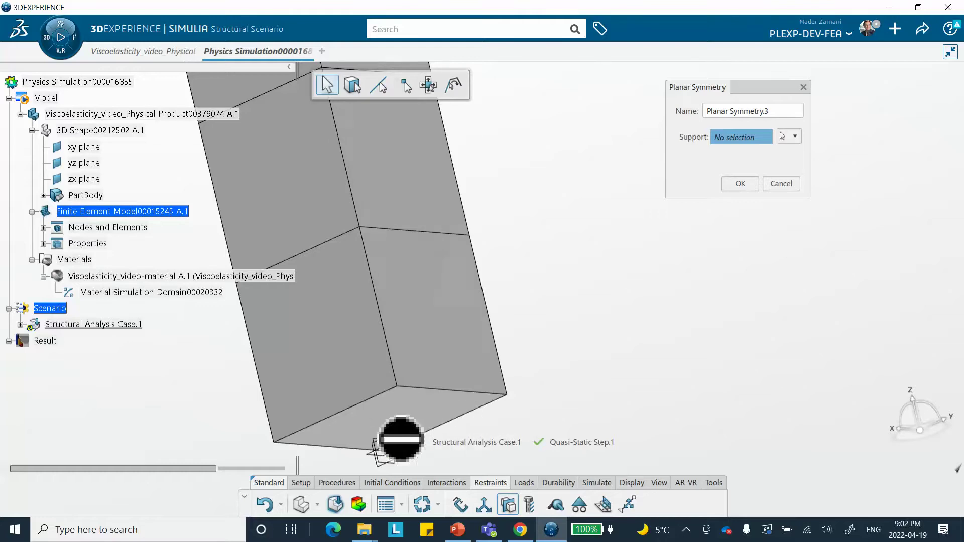
{"action": "middle_click_drag", "start_coordinate": [426, 470], "coordinate": [432, 336]}
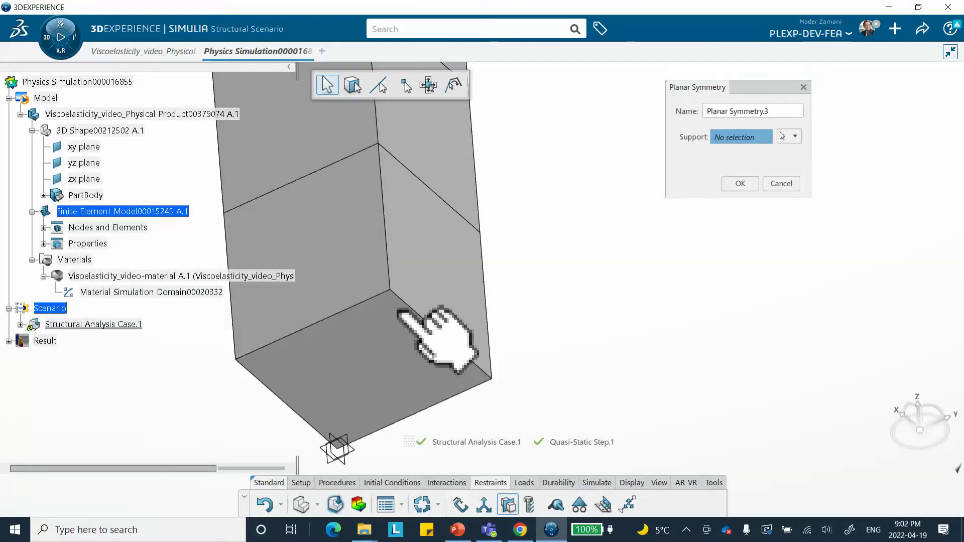
{"action": "left_click", "coordinate": [783, 182]}
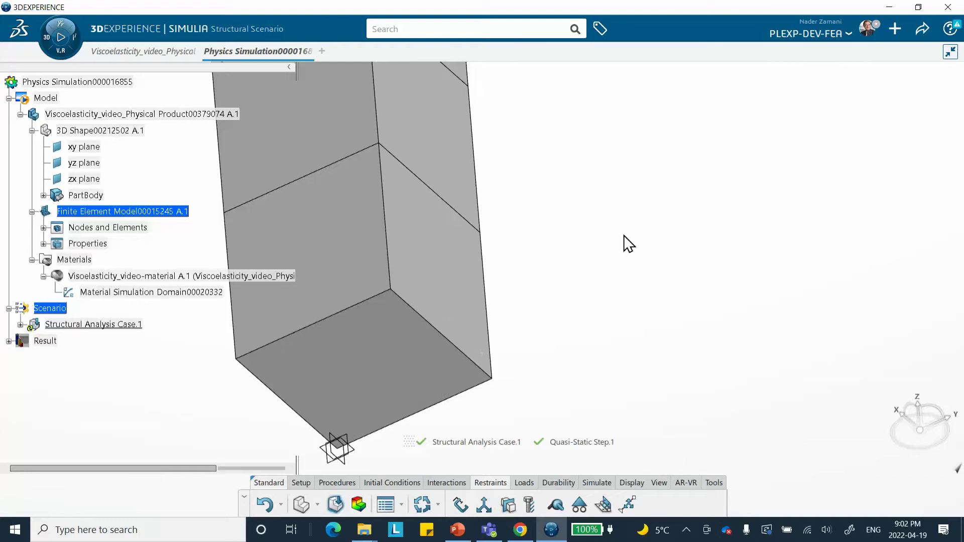
{"action": "left_click", "coordinate": [508, 505]}
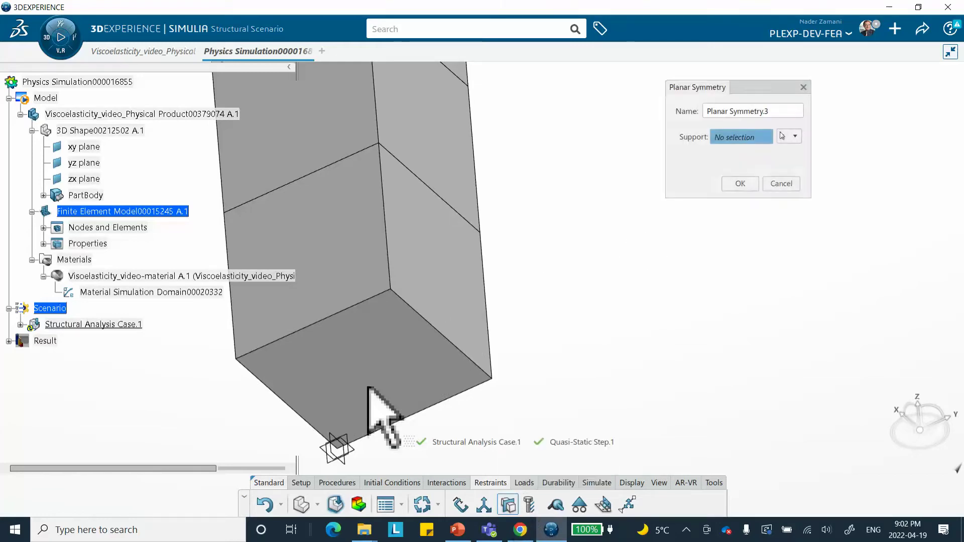
{"action": "middle_click_drag", "start_coordinate": [428, 262], "coordinate": [488, 417], "text": "ctrl"}
{"action": "middle_click_drag", "start_coordinate": [391, 203], "coordinate": [560, 191]}
{"action": "middle_click_drag", "start_coordinate": [527, 232], "coordinate": [355, 108]}
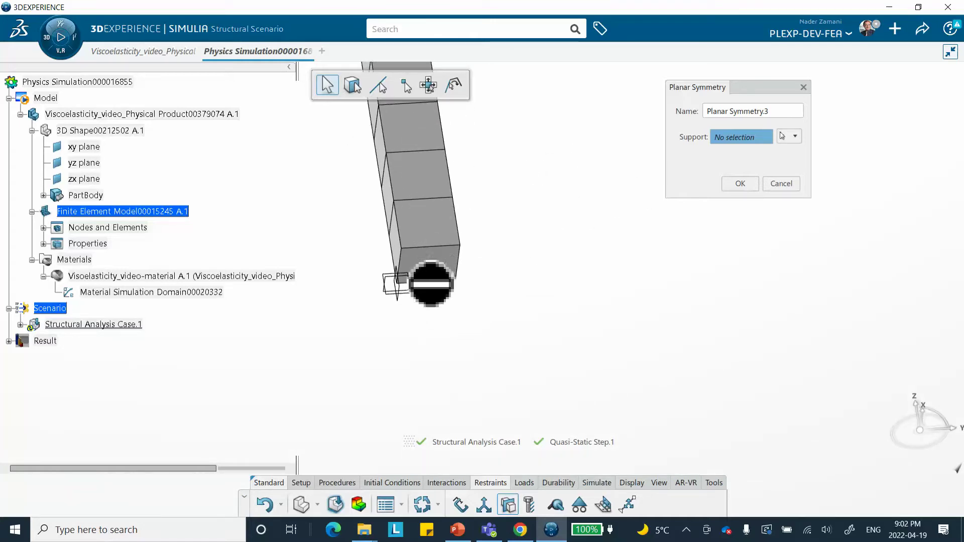
{"action": "left_click", "coordinate": [795, 137]}
{"action": "key", "text": "Escape"}
{"action": "middle_click_drag", "start_coordinate": [482, 327], "coordinate": [502, 170]}
{"action": "middle_click_drag", "start_coordinate": [463, 262], "coordinate": [518, 327]}
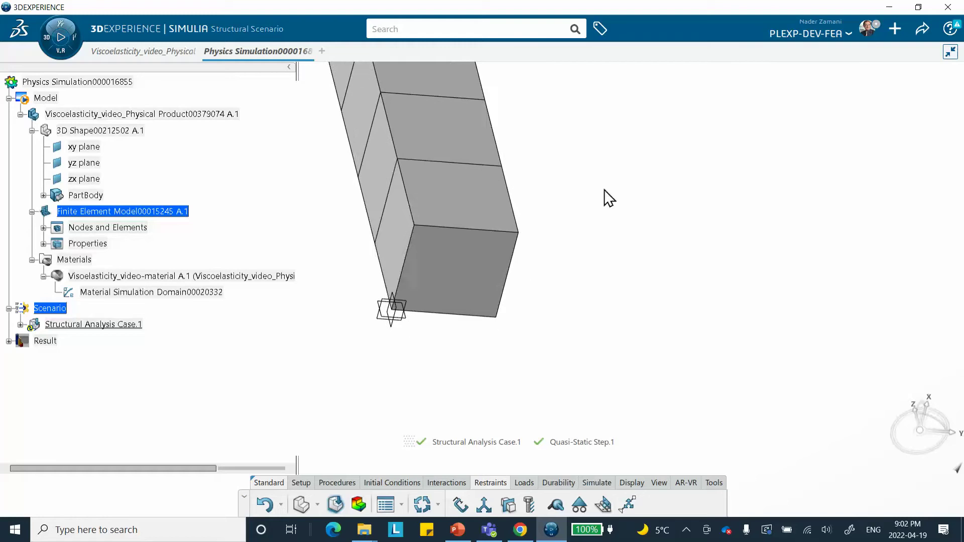
Toggle FE Models and Connections visibility in the Visibility Manager.
{"action": "right_click", "coordinate": [602, 159]}
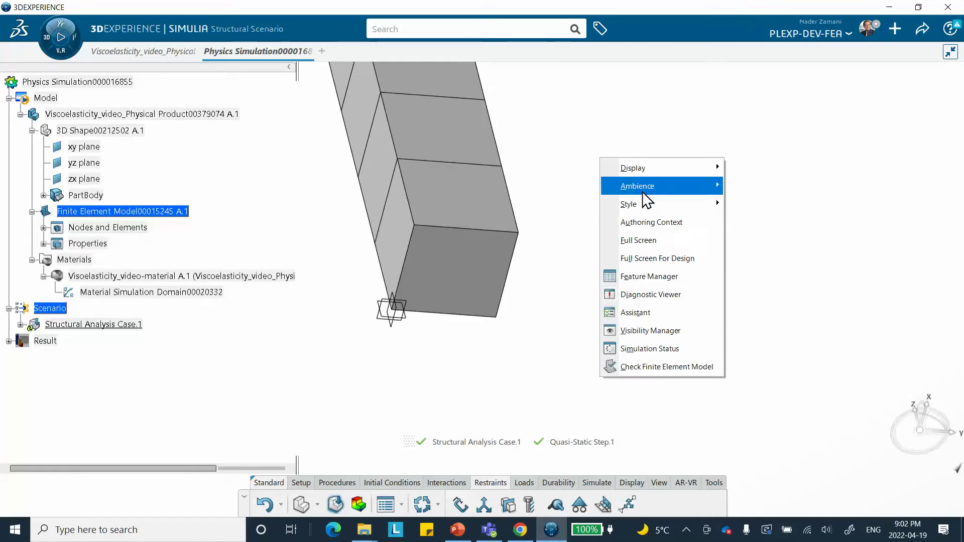
{"action": "left_click", "coordinate": [642, 280]}
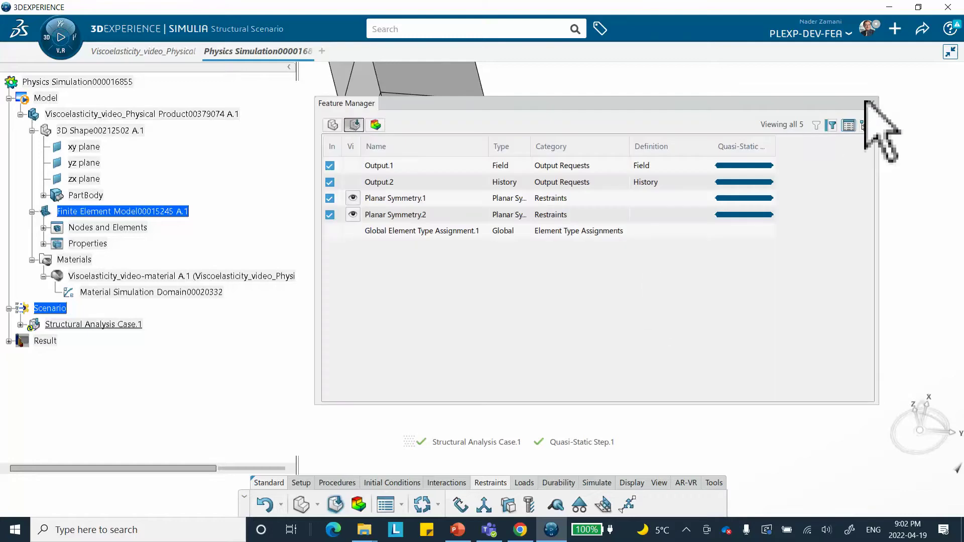
{"action": "left_click", "coordinate": [871, 103]}
{"action": "right_click", "coordinate": [628, 155]}
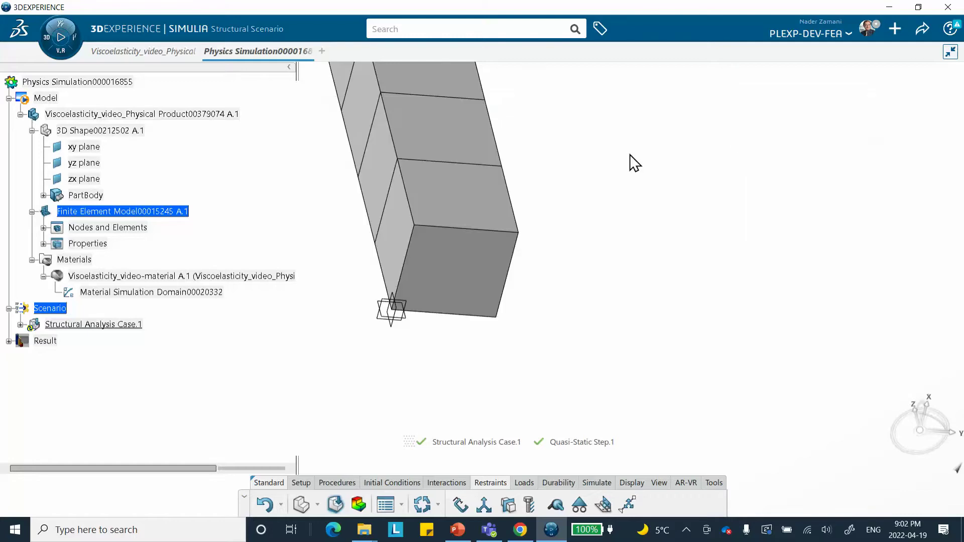
{"action": "right_click", "coordinate": [635, 153]}
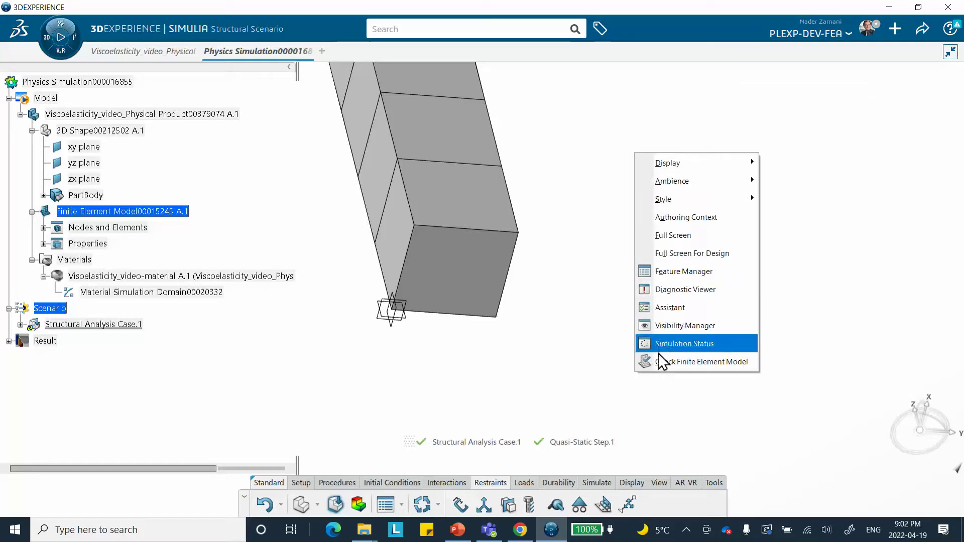
{"action": "left_click", "coordinate": [661, 329]}
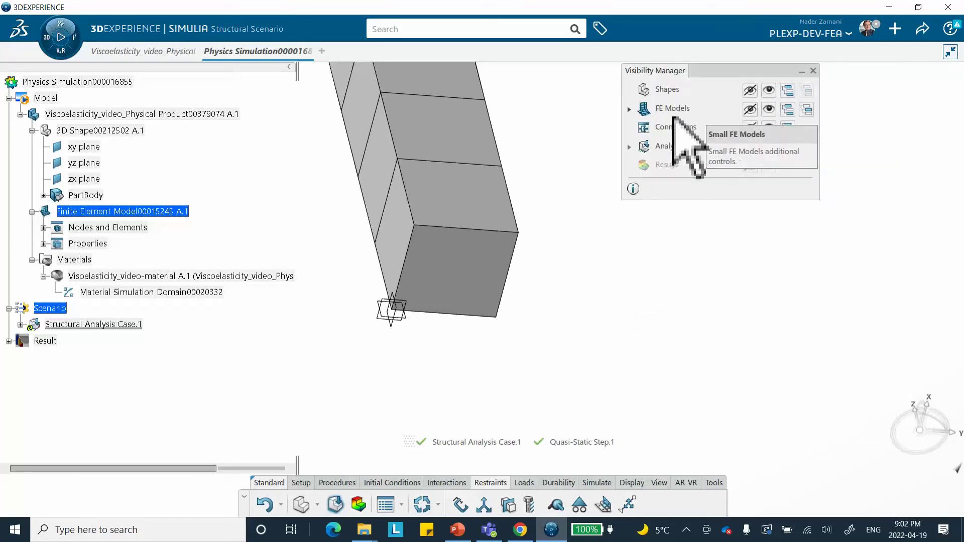
{"action": "left_click", "coordinate": [769, 109]}
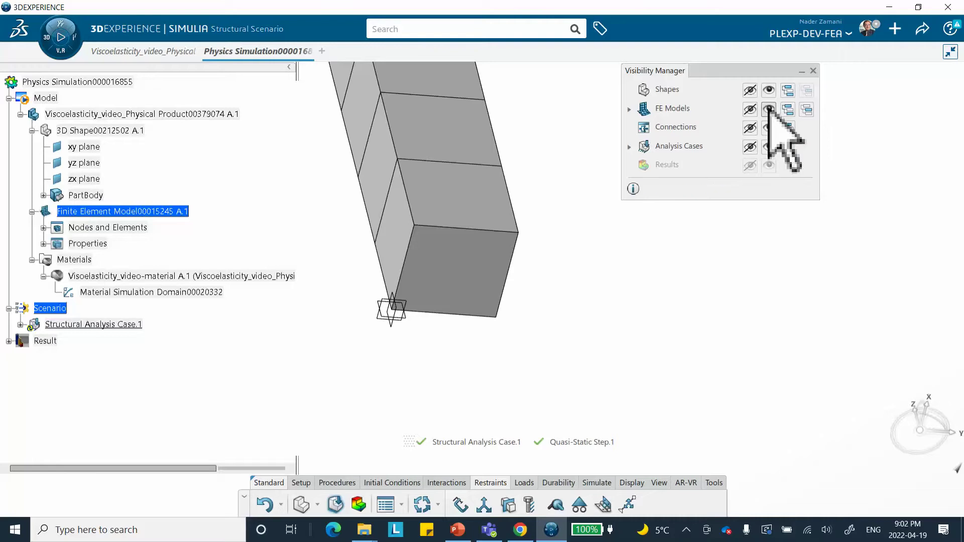
{"action": "left_click", "coordinate": [750, 109]}
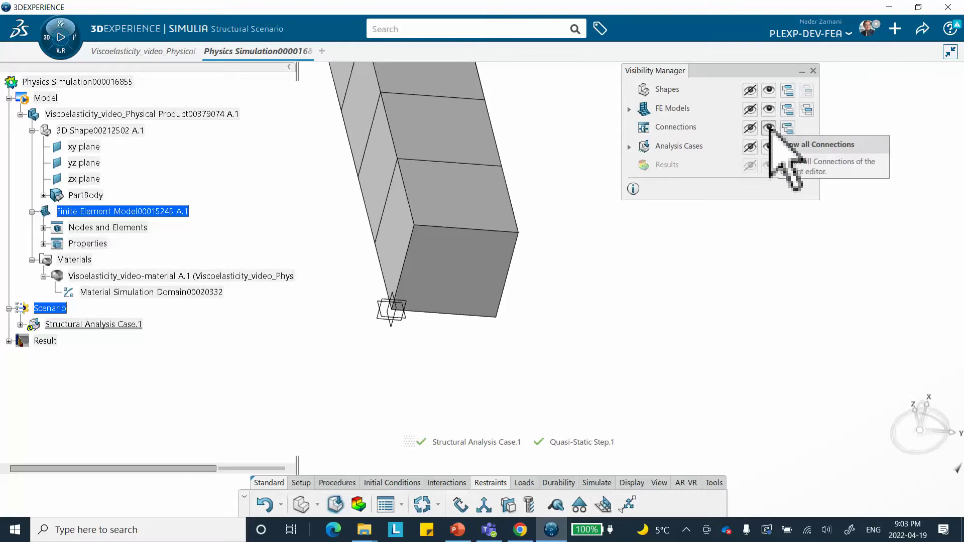
{"action": "left_click", "coordinate": [769, 128]}
{"action": "left_click", "coordinate": [769, 109]}
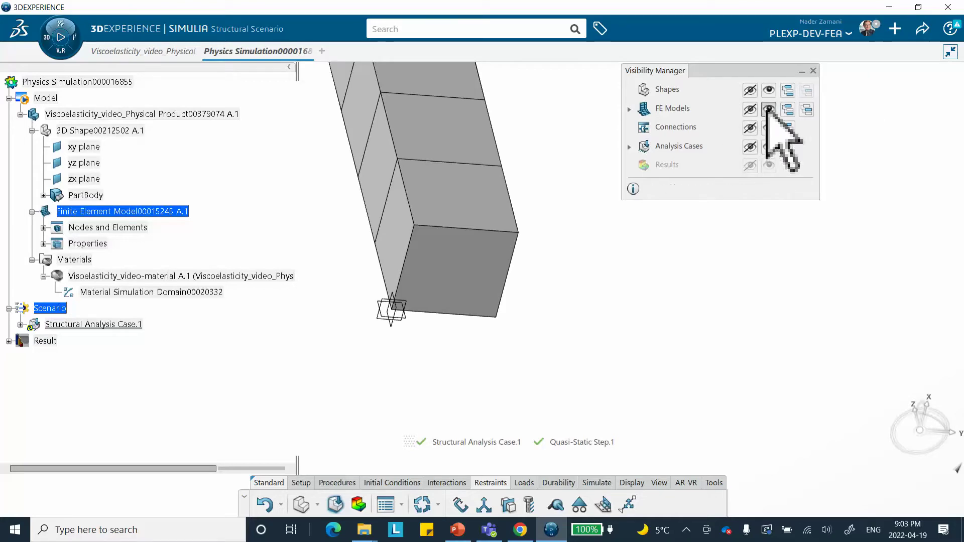
{"action": "left_click", "coordinate": [813, 71]}
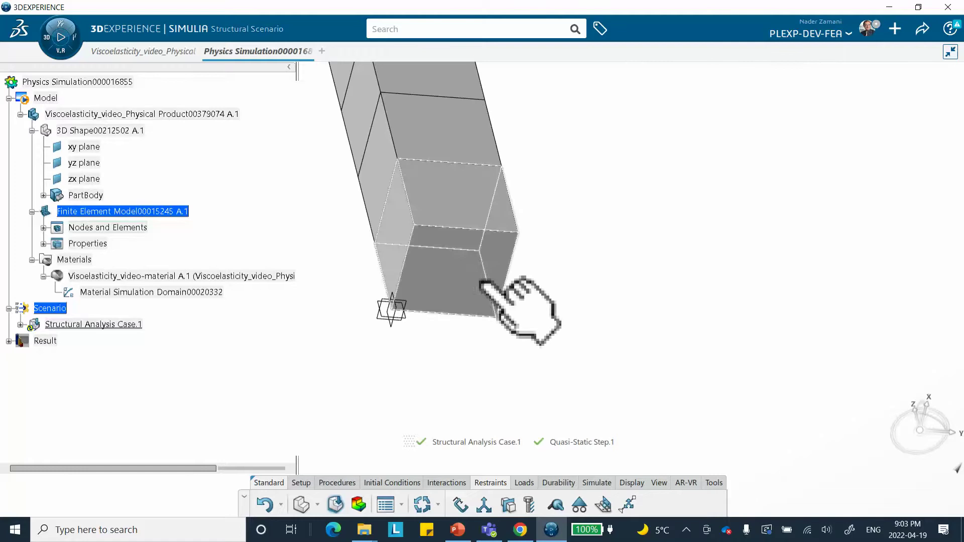
Hide Nodes and Elements using Hide/Show.
{"action": "right_click", "coordinate": [581, 213]}
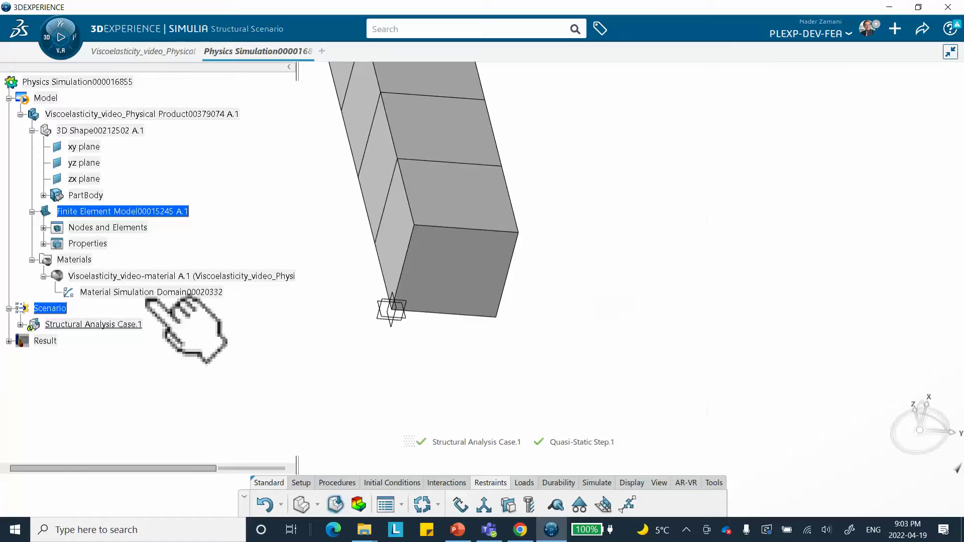
{"action": "right_click", "coordinate": [112, 228]}
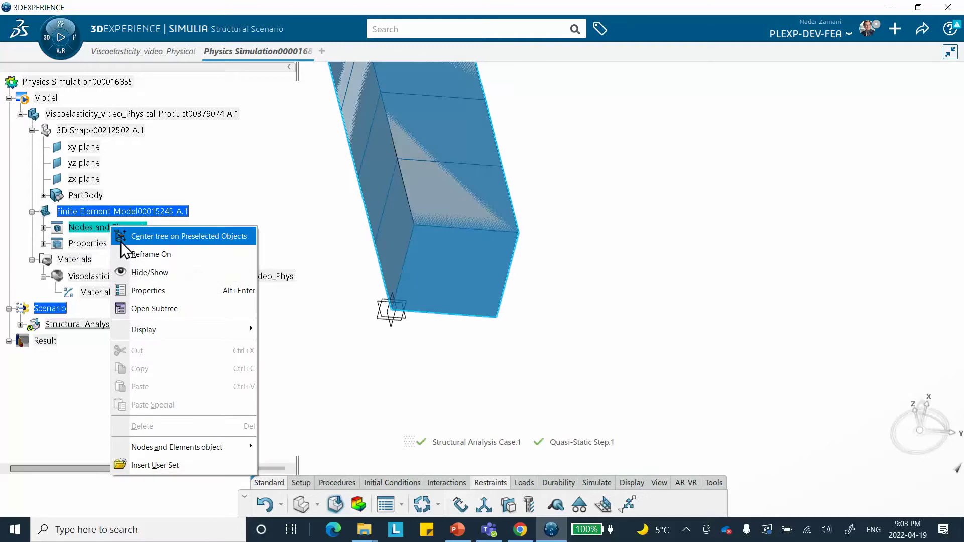
{"action": "left_click", "coordinate": [140, 272]}
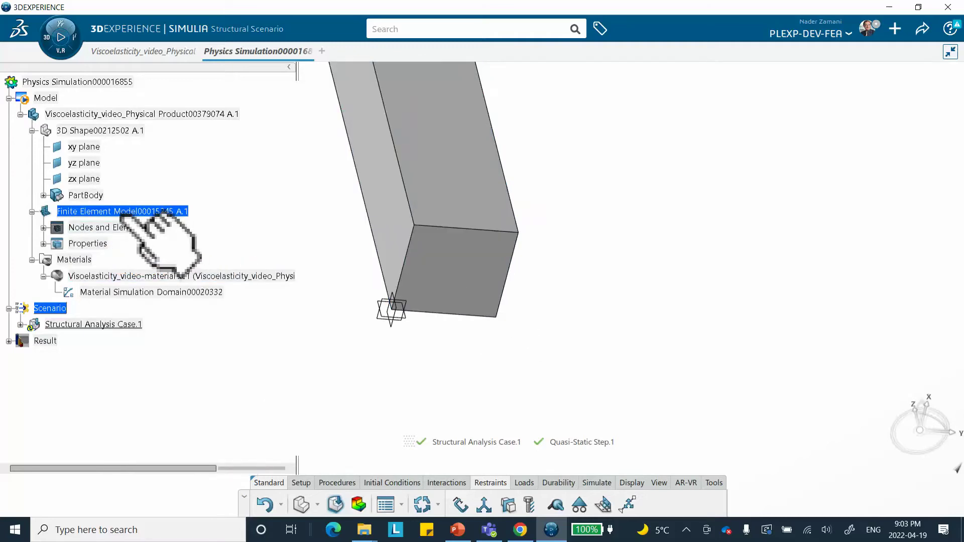
Add a third planar symmetry restraint on the bar's bottom end face.
{"action": "left_click", "coordinate": [508, 505]}
{"action": "left_click", "coordinate": [485, 282]}
{"action": "middle_click_drag", "start_coordinate": [532, 170], "coordinate": [704, 447]}
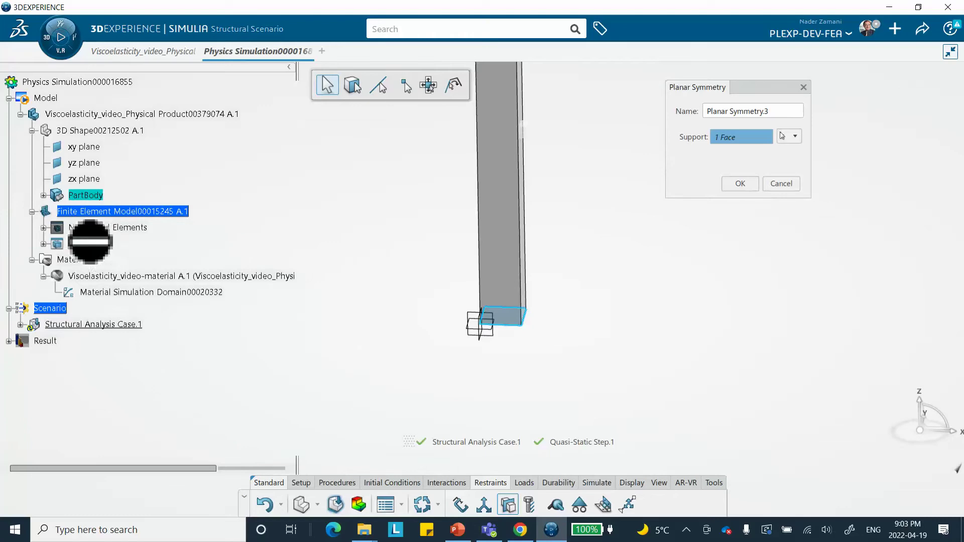
{"action": "left_click", "coordinate": [741, 184]}
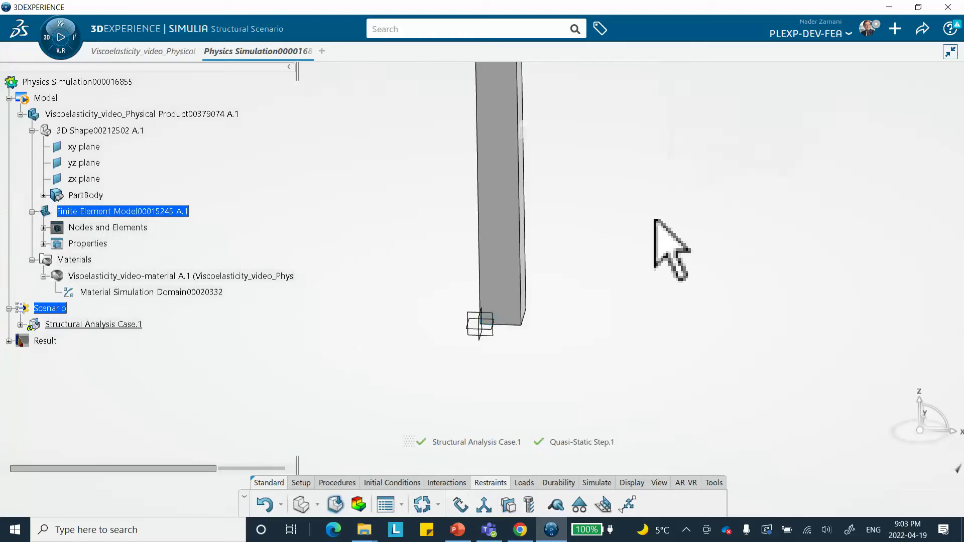
Turn the view to show the bar's top face, then bring up the PowerPoint slides.
{"action": "middle_click_drag", "start_coordinate": [599, 237], "coordinate": [596, 308]}
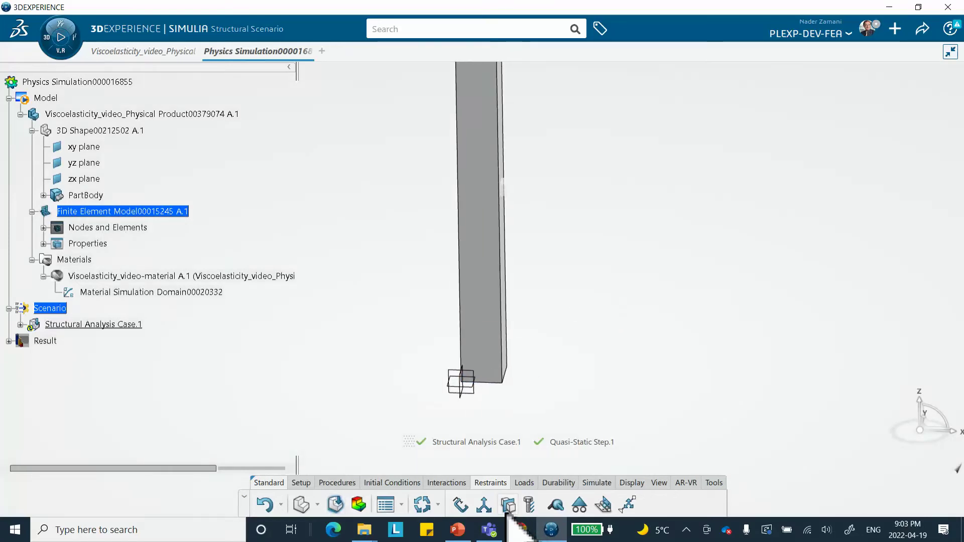
{"action": "middle_click_drag", "start_coordinate": [541, 269], "coordinate": [556, 333]}
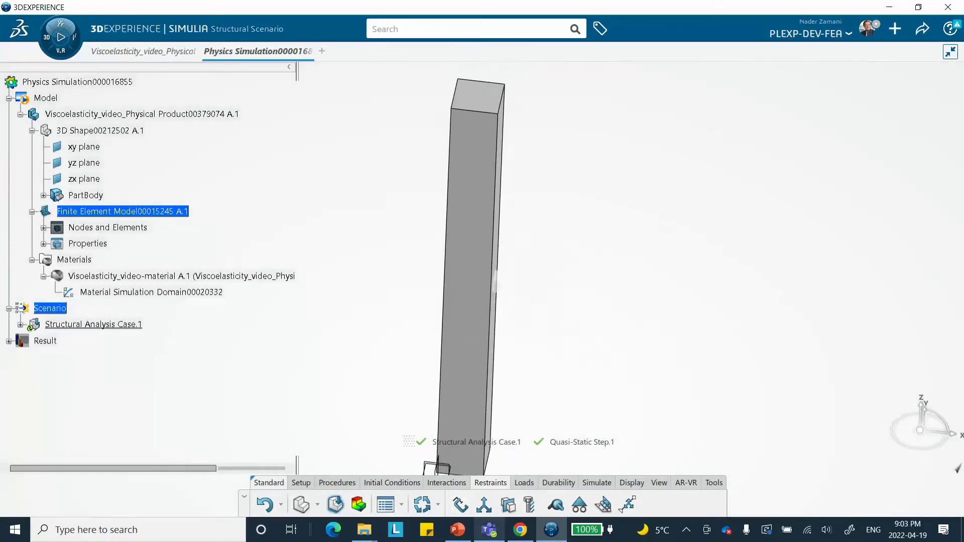
{"action": "left_click", "coordinate": [466, 535]}
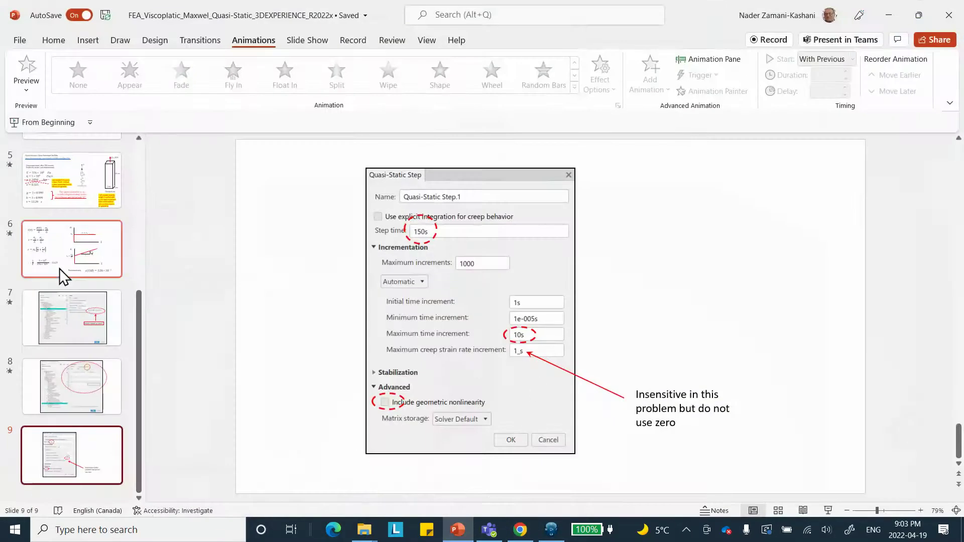
Review slide 5's creep data with the 10 N load, then return to 3DEXPERIENCE.
{"action": "left_click", "coordinate": [97, 192]}
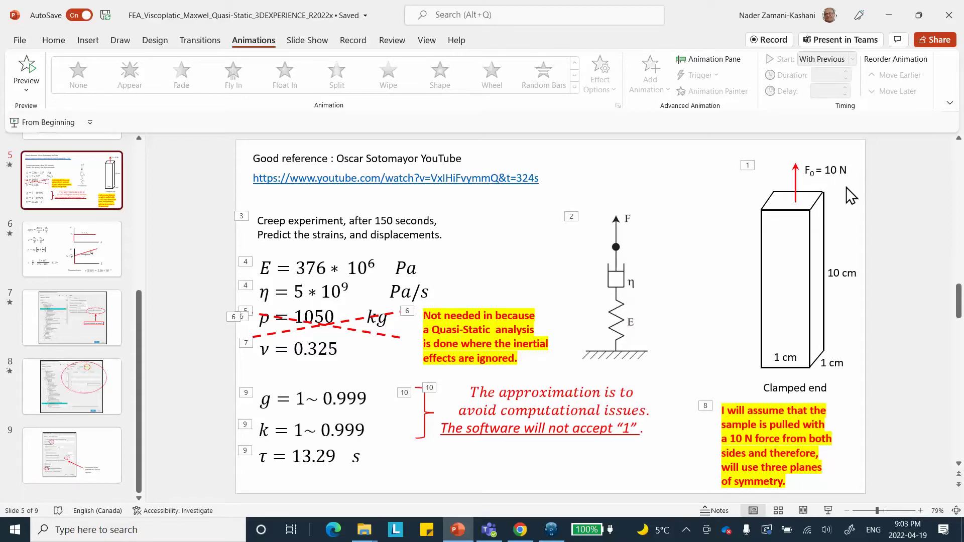
{"action": "left_click", "coordinate": [552, 530]}
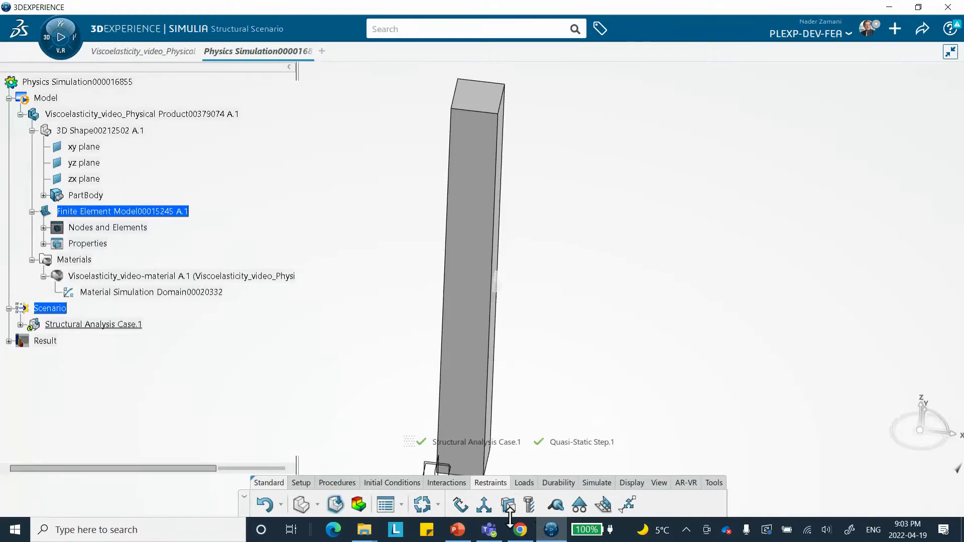
Create Pressure.1, a -100000 Pa load on the bar's top face, and zoom out.
{"action": "left_click", "coordinate": [522, 483]}
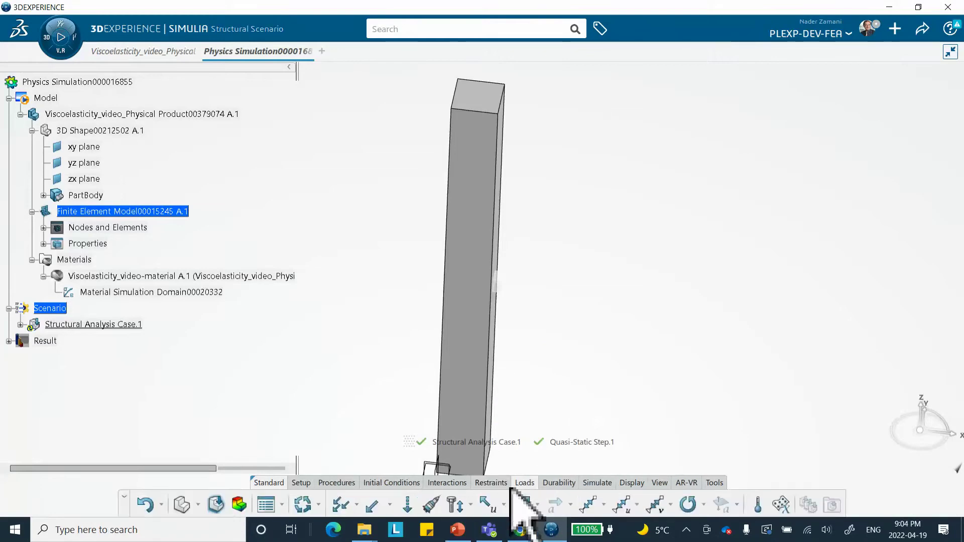
{"action": "left_click", "coordinate": [341, 505]}
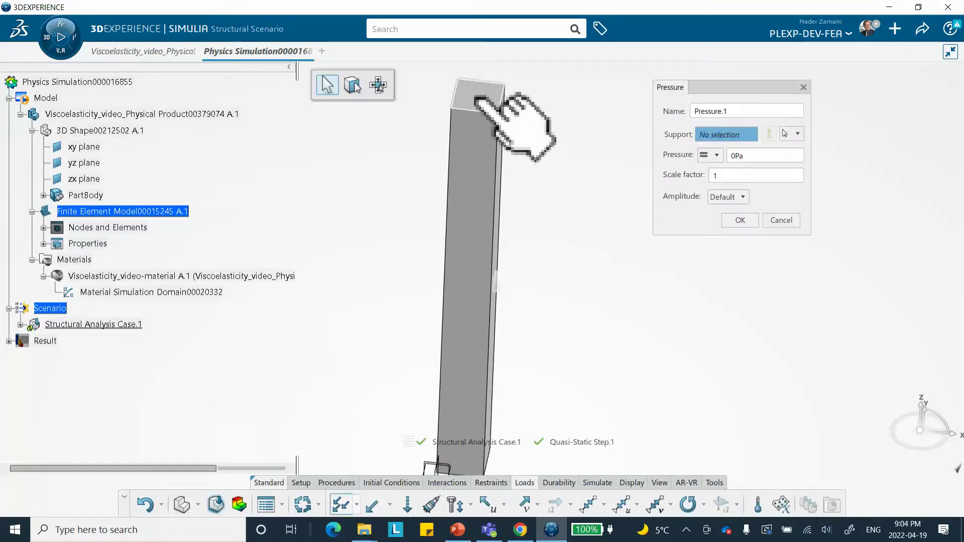
{"action": "left_click", "coordinate": [487, 98]}
{"action": "left_click", "coordinate": [735, 157]}
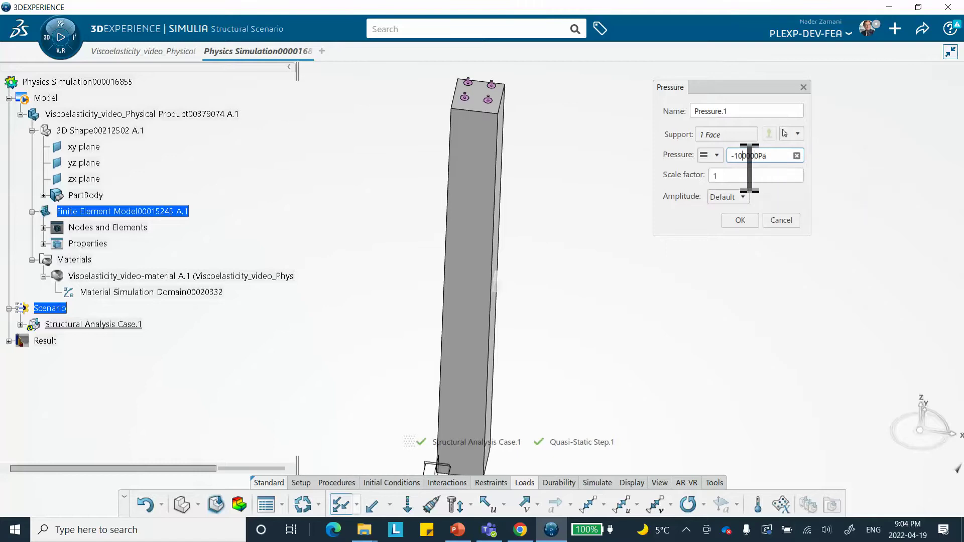
{"action": "left_click", "coordinate": [741, 220]}
{"action": "middle_click_drag", "start_coordinate": [348, 182], "coordinate": [362, 221]}
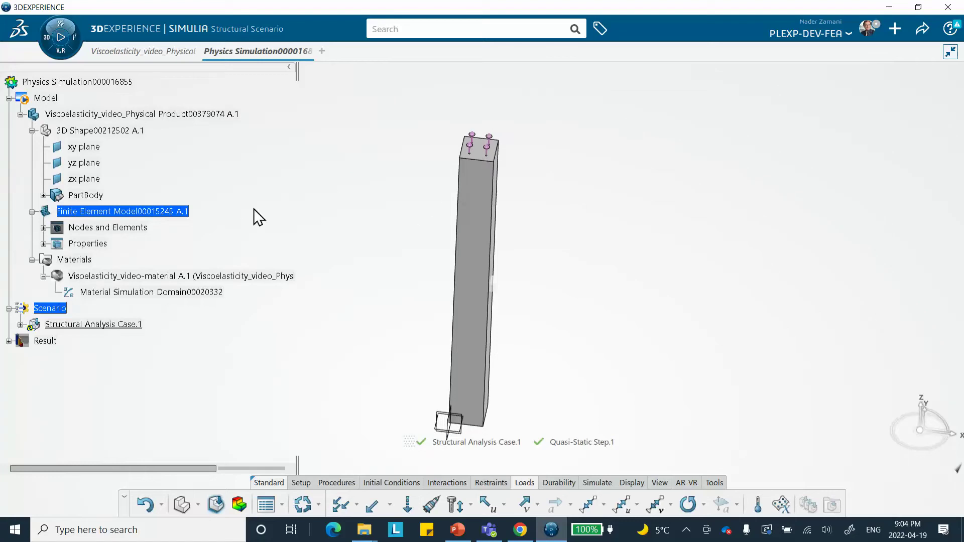
Through the root's Properties, retitle the simulation Viscoelasticity_video_Physics Simulation000016855.
{"action": "right_click", "coordinate": [86, 82]}
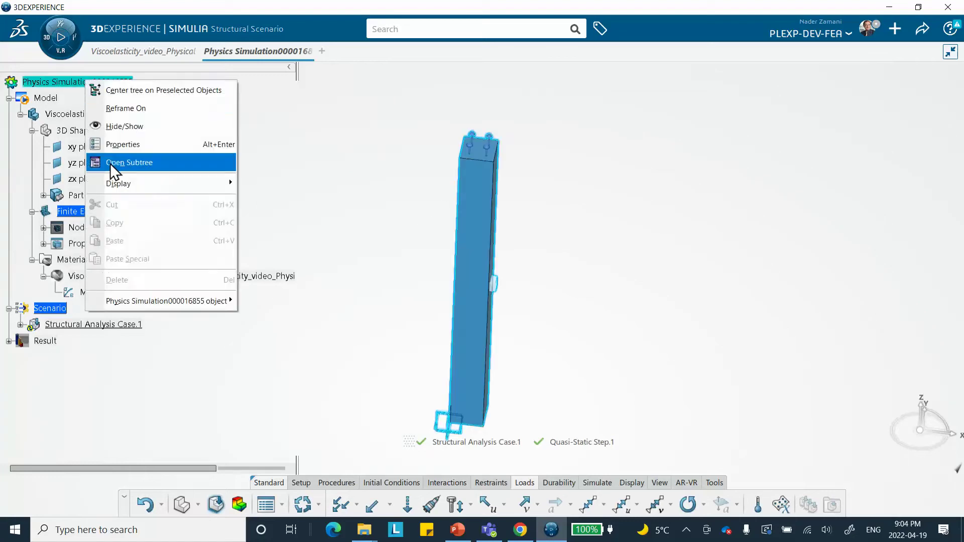
{"action": "left_click", "coordinate": [118, 144]}
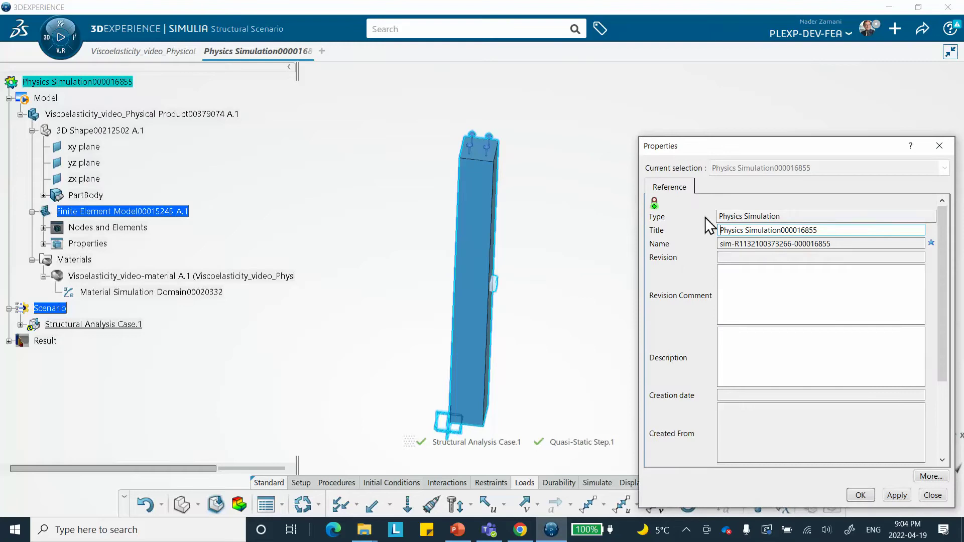
{"action": "key", "text": "Home"}
{"action": "type", "text": "Vi"}
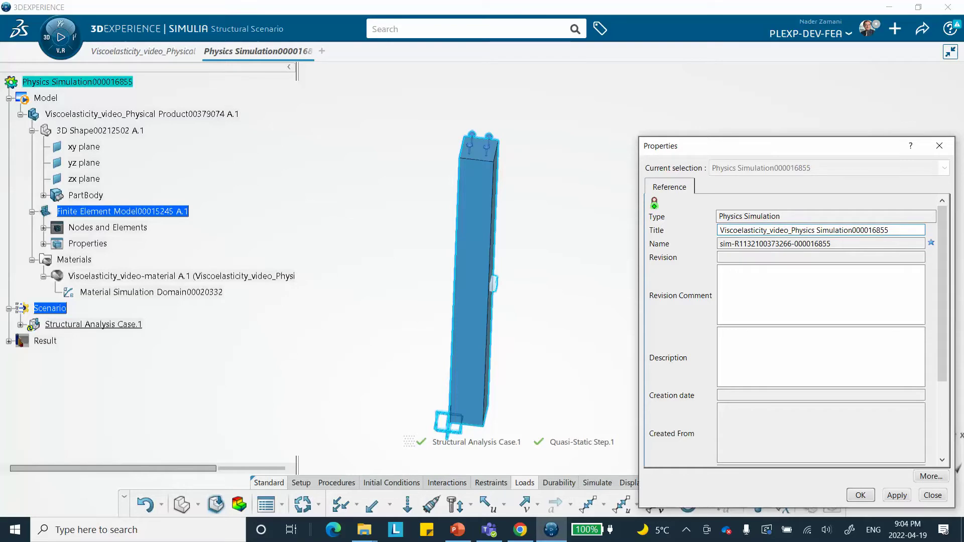
{"action": "left_click", "coordinate": [870, 496]}
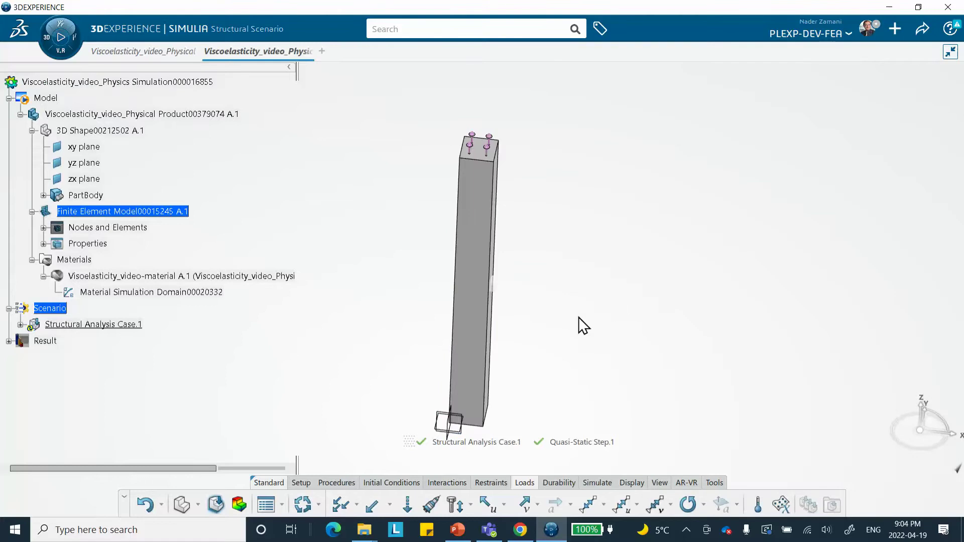
{"action": "middle_click_drag", "start_coordinate": [575, 321], "coordinate": [587, 342]}
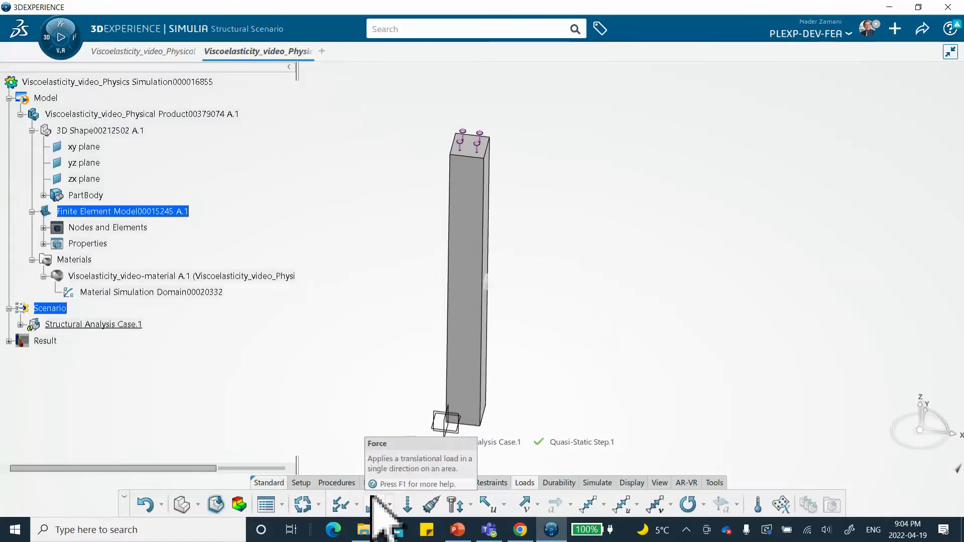
Add S stress and E total strain components to the whole-model field output request Output.3.
{"action": "left_click", "coordinate": [597, 483]}
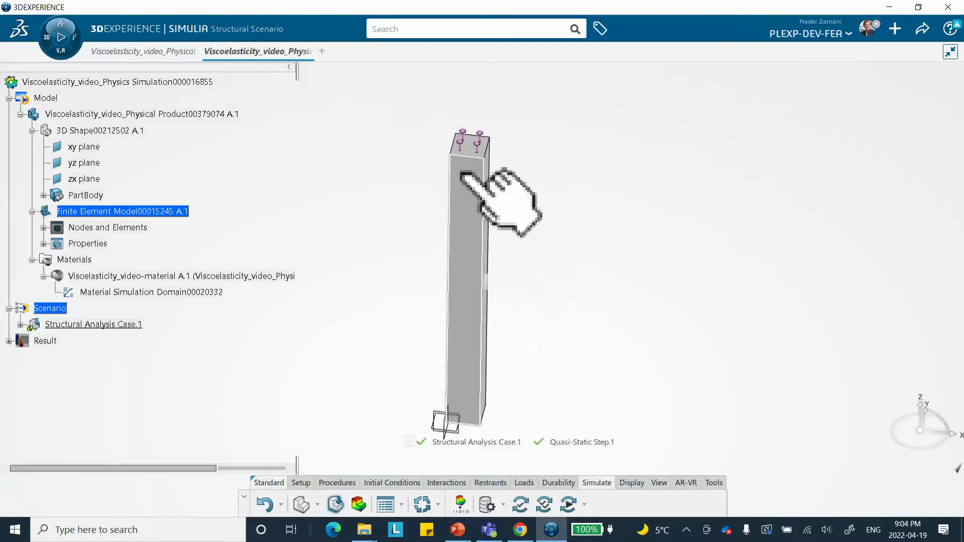
{"action": "middle_click_drag", "start_coordinate": [466, 272], "coordinate": [553, 276]}
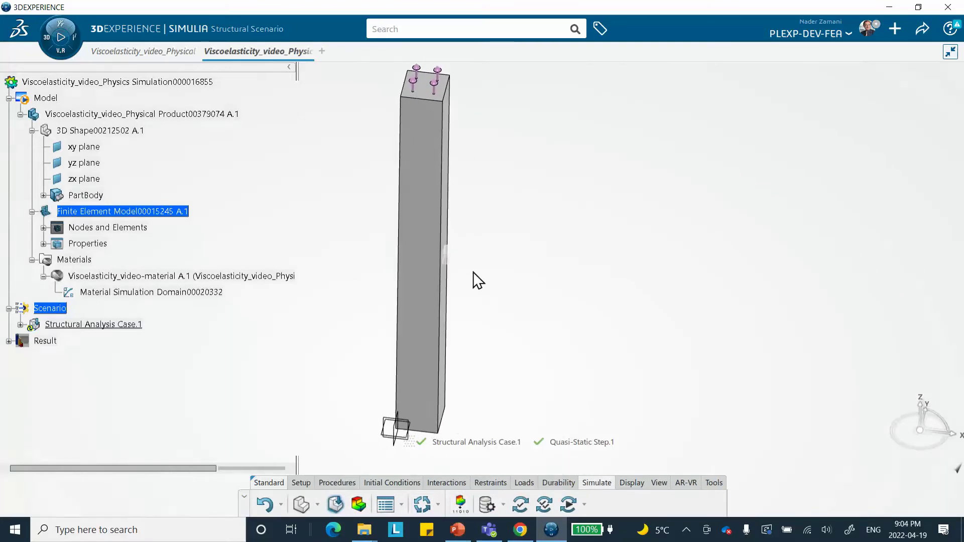
{"action": "left_click", "coordinate": [461, 504]}
{"action": "left_click", "coordinate": [598, 253]}
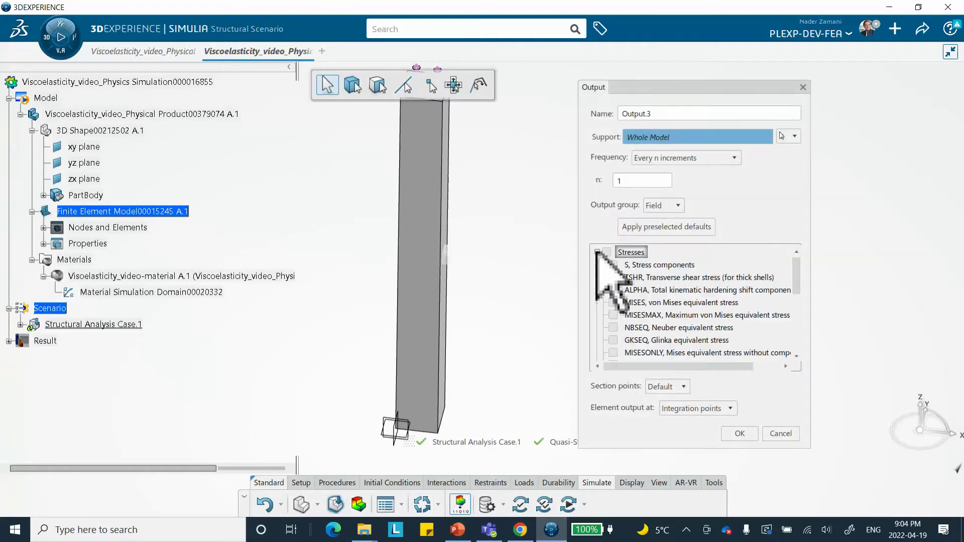
{"action": "left_click", "coordinate": [613, 265]}
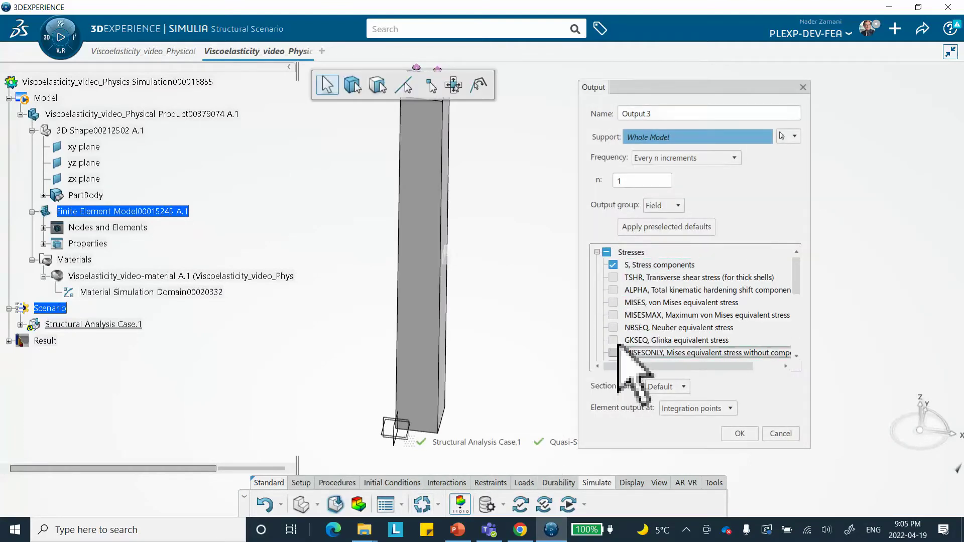
{"action": "scroll", "coordinate": [618, 316], "scroll_direction": "down", "scroll_amount": 2}
{"action": "left_click", "coordinate": [597, 353]}
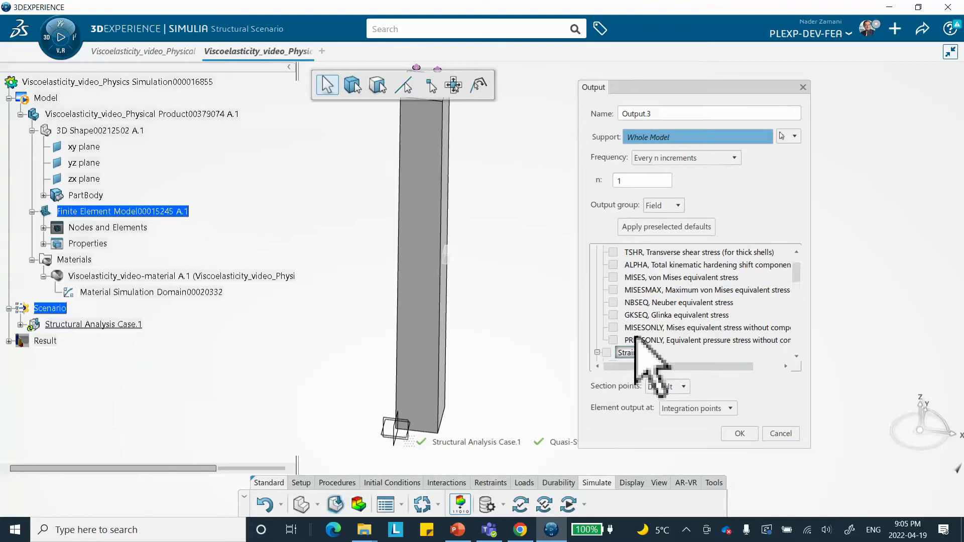
{"action": "left_click", "coordinate": [613, 340]}
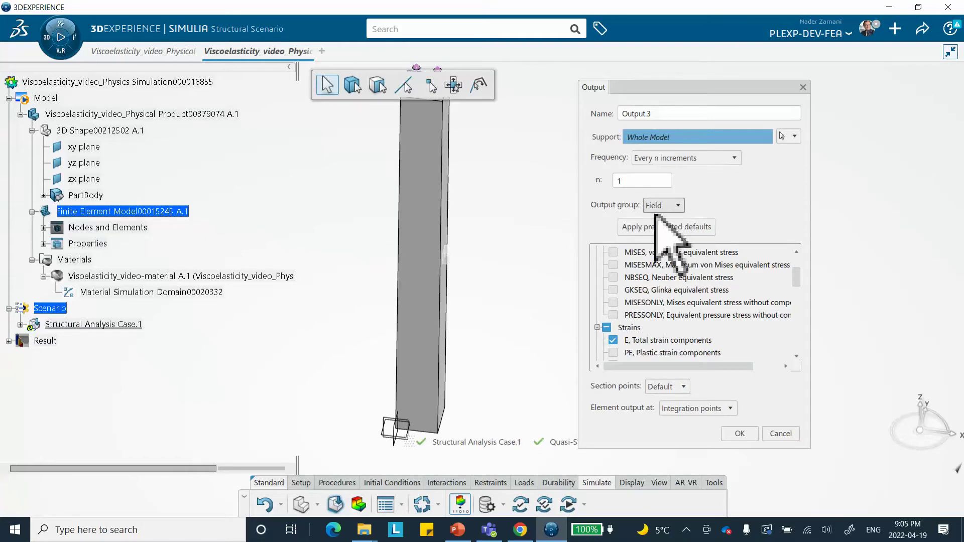
{"action": "left_click", "coordinate": [740, 433]}
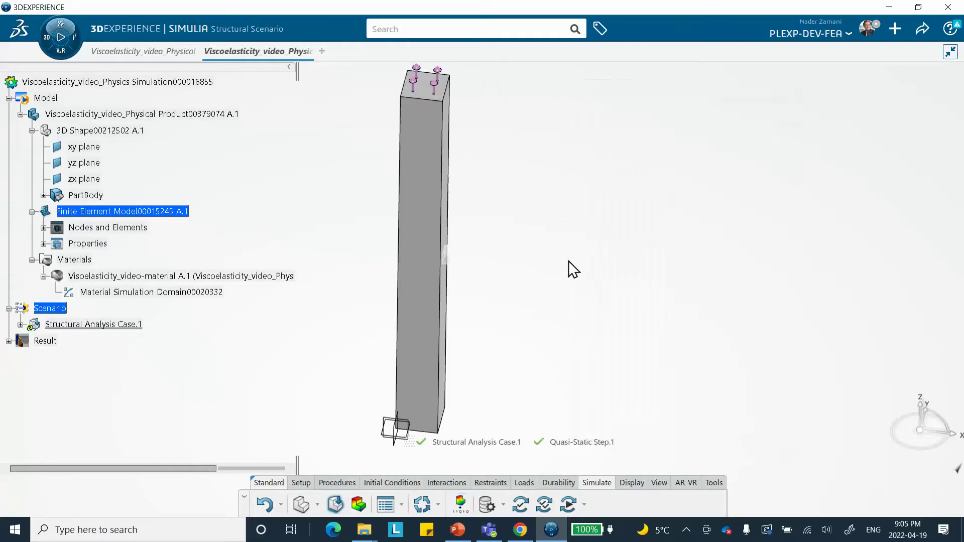
{"action": "middle_click_drag", "start_coordinate": [599, 271], "coordinate": [596, 274]}
{"action": "middle_click_drag", "start_coordinate": [529, 258], "coordinate": [605, 270]}
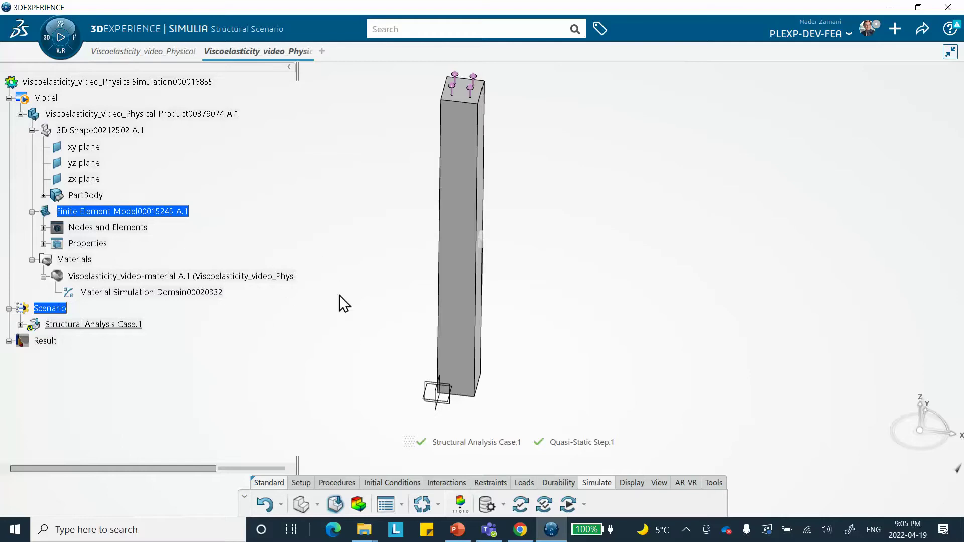
Run the model and scenario checks, close the error-free results, and bring up the Simulate settings.
{"action": "left_click", "coordinate": [517, 503]}
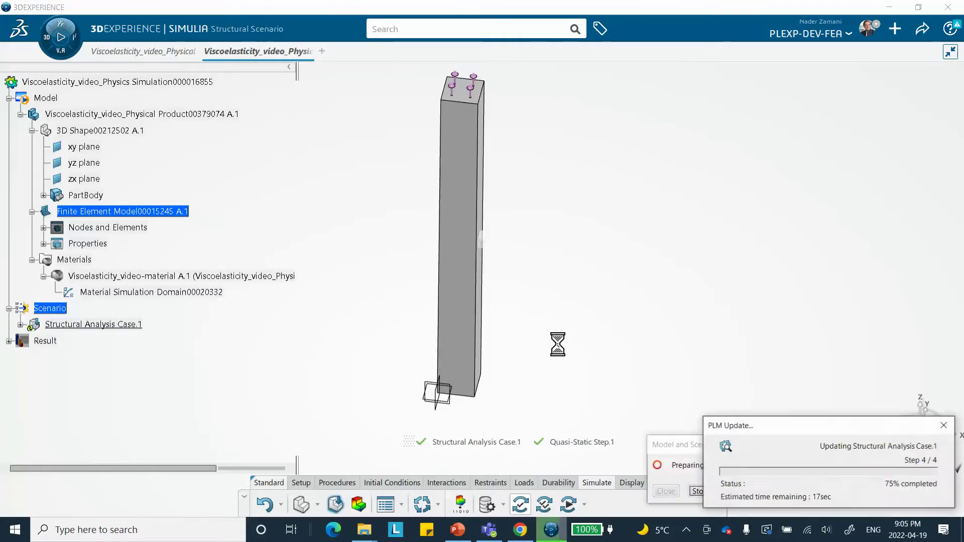
{"action": "left_click", "coordinate": [666, 491]}
{"action": "left_click", "coordinate": [544, 505]}
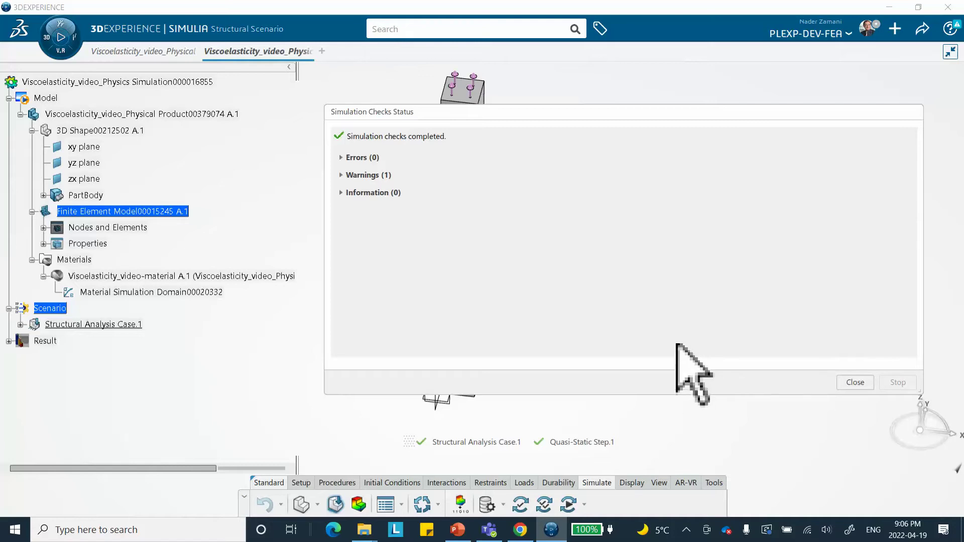
{"action": "left_click", "coordinate": [856, 383]}
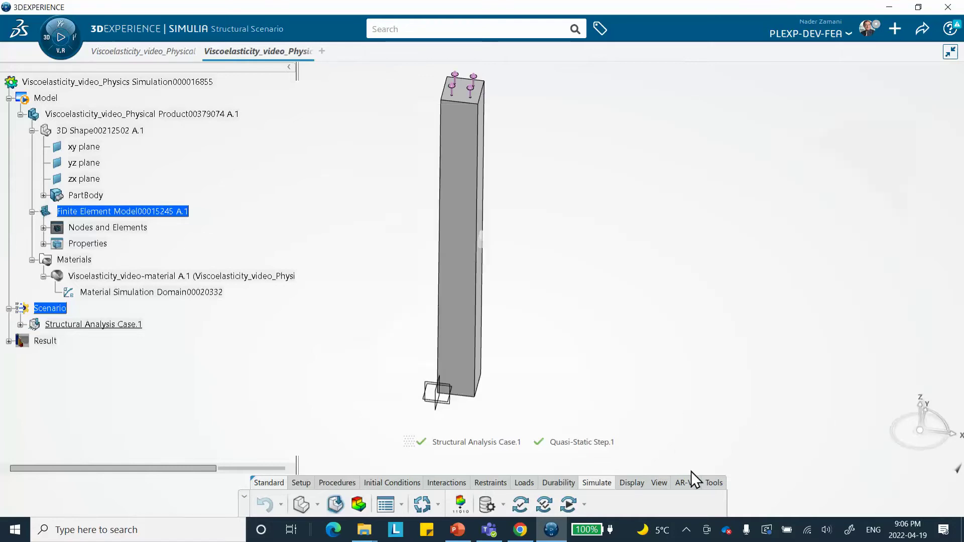
{"action": "left_click", "coordinate": [569, 505]}
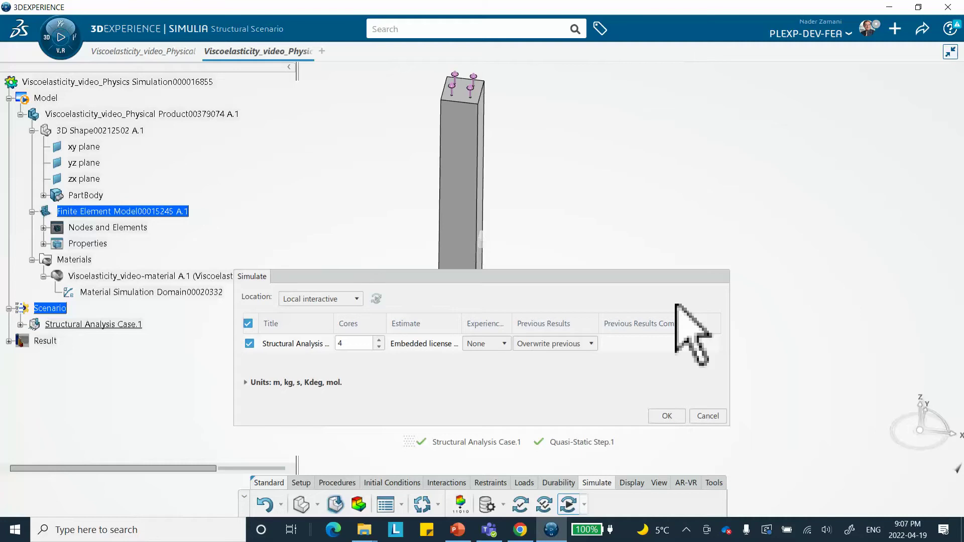
Run Structural Analysis Case.1 locally interactive on 4 cores, then switch to the PowerPoint slides.
{"action": "left_click", "coordinate": [667, 417]}
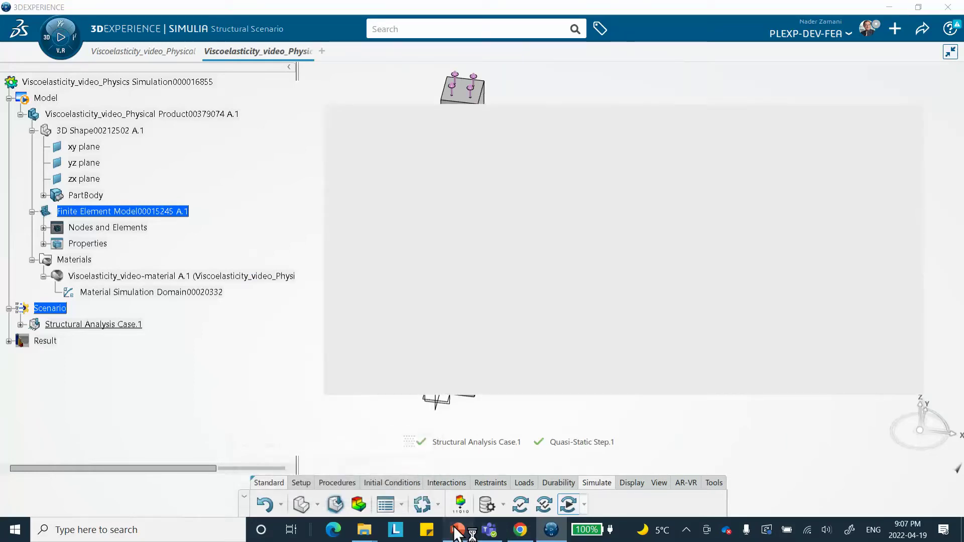
{"action": "left_click", "coordinate": [457, 530]}
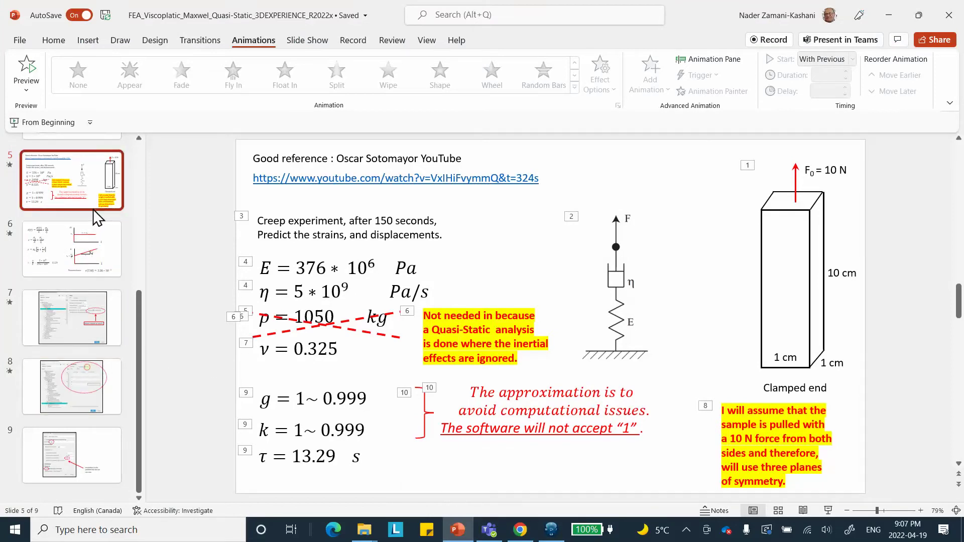
View slide 6's theoretical stress and strain curves, then minimize PowerPoint.
{"action": "left_click", "coordinate": [73, 253]}
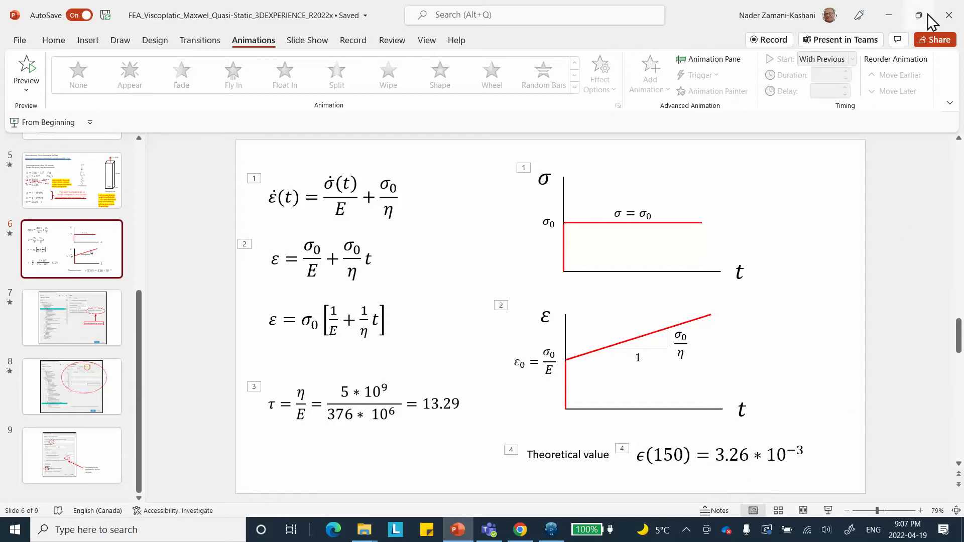
{"action": "left_click", "coordinate": [890, 14]}
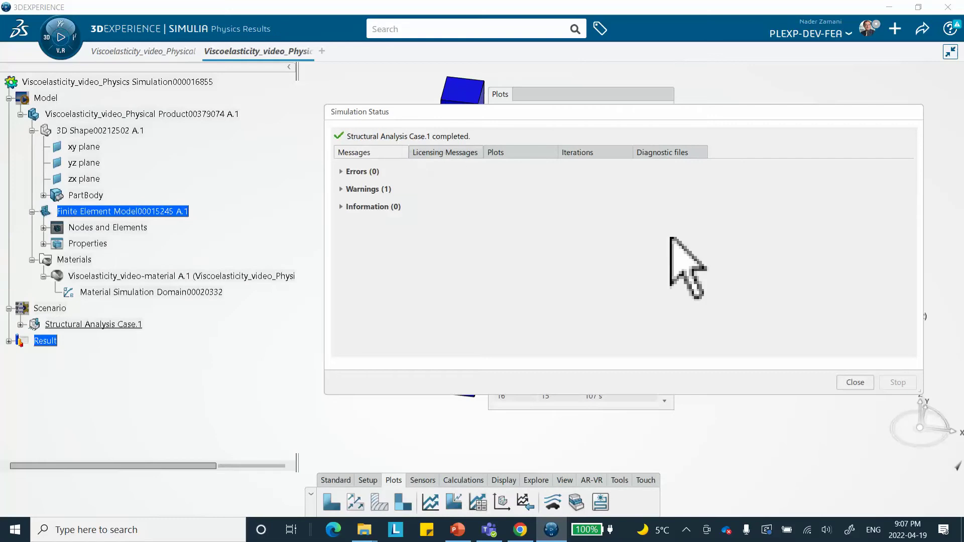
Close Simulation Status and browse the result frames from 17 s to the final 150 s.
{"action": "left_click", "coordinate": [855, 382]}
{"action": "middle_click_drag", "start_coordinate": [477, 204], "coordinate": [467, 221]}
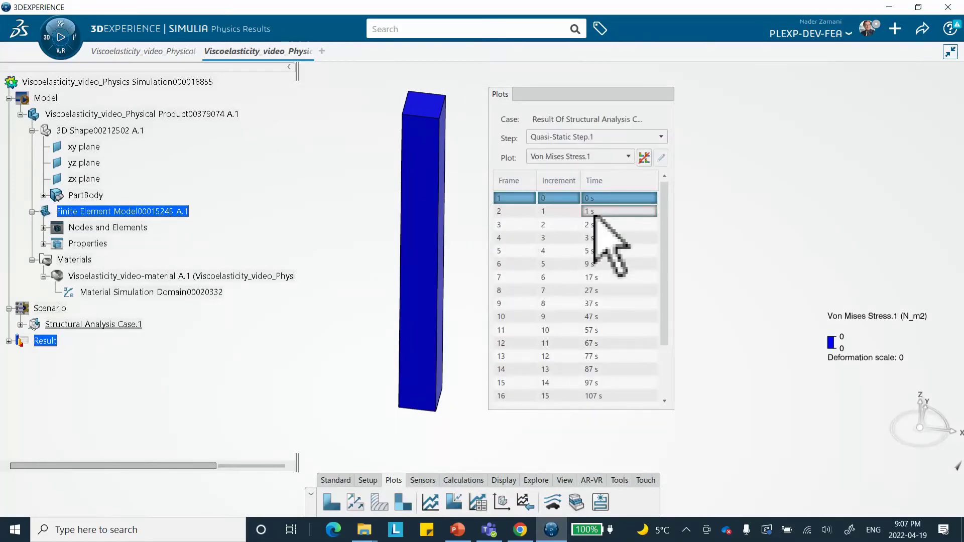
{"action": "scroll", "coordinate": [667, 214], "scroll_direction": "down", "scroll_amount": 1}
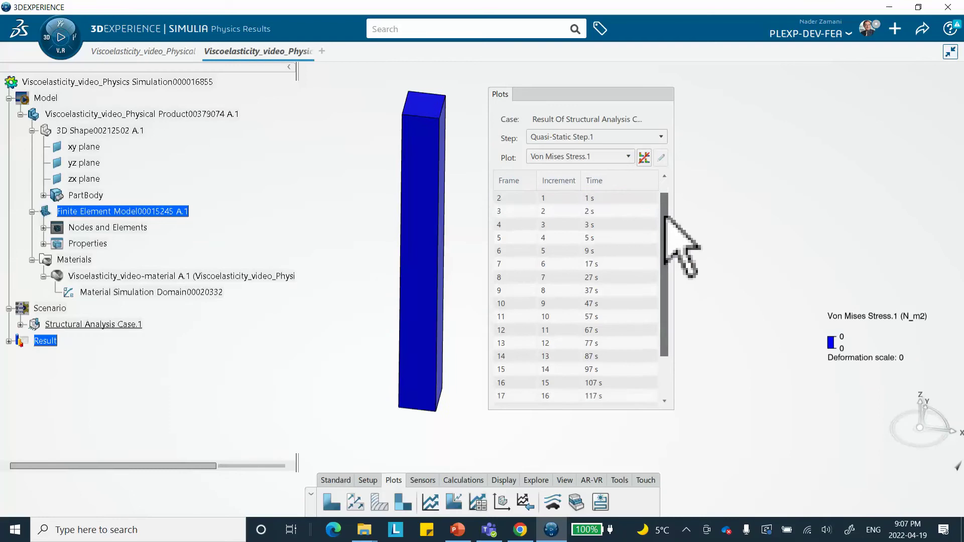
{"action": "left_click", "coordinate": [600, 265]}
{"action": "key", "text": "Down"}
{"action": "key", "text": "Down"}
{"action": "key", "text": "Down"}
{"action": "key", "text": "Down"}
{"action": "key", "text": "Down"}
{"action": "key", "text": "Down"}
{"action": "key", "text": "Down"}
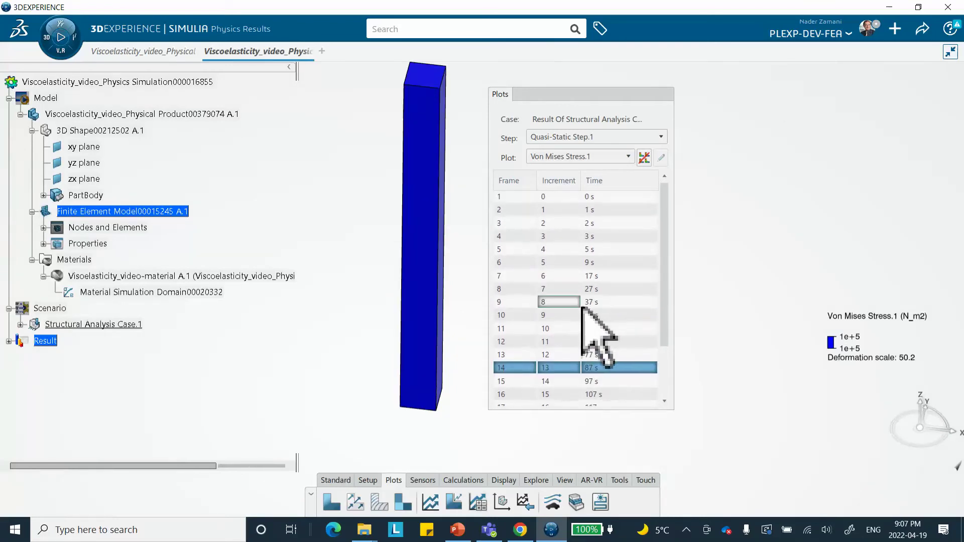
{"action": "scroll", "coordinate": [583, 371], "scroll_direction": "down", "scroll_amount": 2}
{"action": "left_click", "coordinate": [577, 399]}
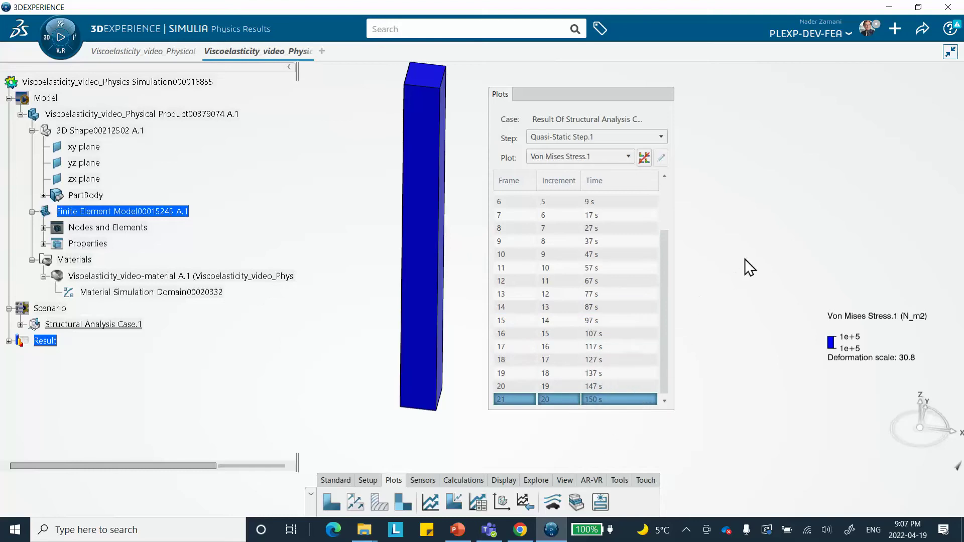
Switch the contour to Displacement.1 and step frames from 0 s through 57 s to 150 s.
{"action": "left_click", "coordinate": [577, 156]}
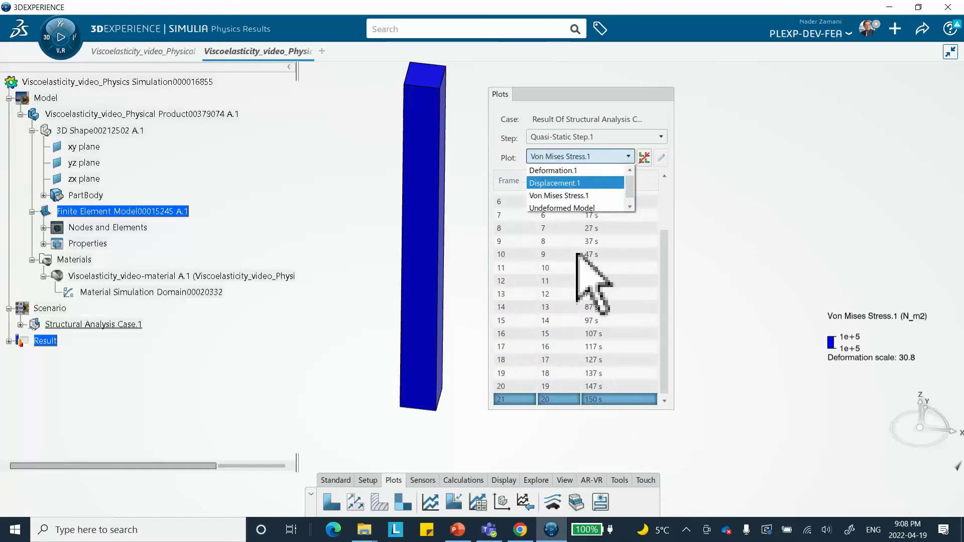
{"action": "left_click", "coordinate": [568, 183]}
{"action": "scroll", "coordinate": [577, 263], "scroll_direction": "up", "scroll_amount": 2}
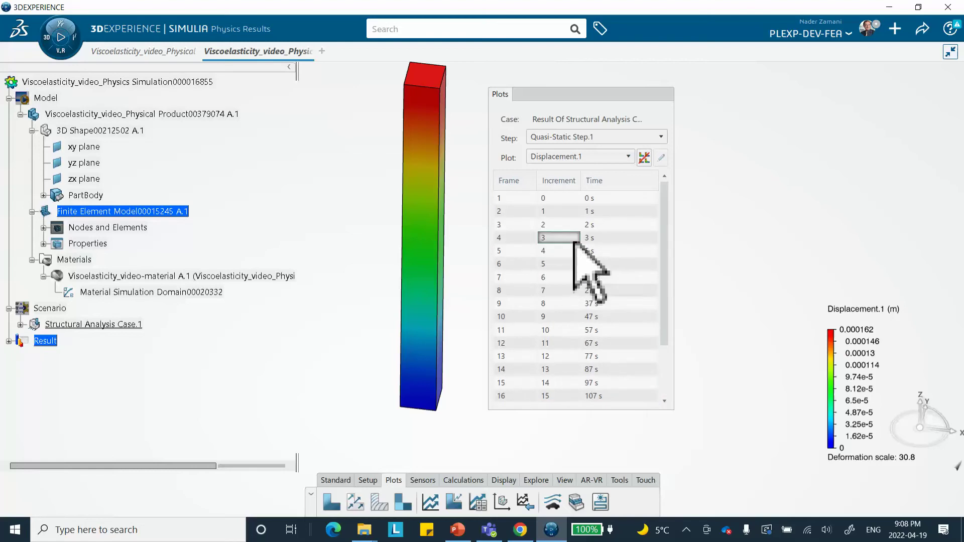
{"action": "left_click", "coordinate": [578, 198]}
{"action": "left_click", "coordinate": [577, 211]}
{"action": "left_click", "coordinate": [578, 238]}
{"action": "left_click", "coordinate": [583, 251]}
{"action": "left_click", "coordinate": [587, 277]}
{"action": "left_click", "coordinate": [588, 303]}
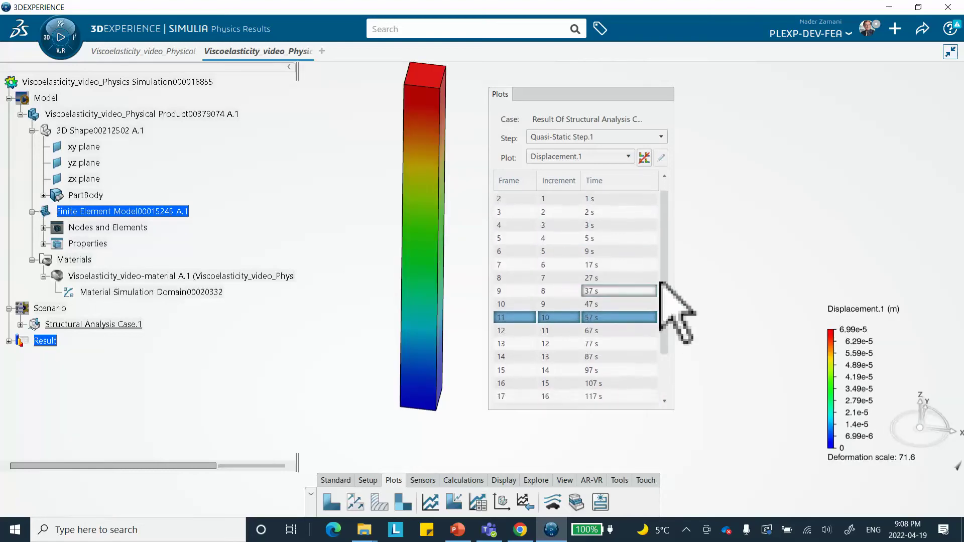
{"action": "left_click", "coordinate": [588, 330]}
{"action": "scroll", "coordinate": [671, 323], "scroll_direction": "down", "scroll_amount": 1}
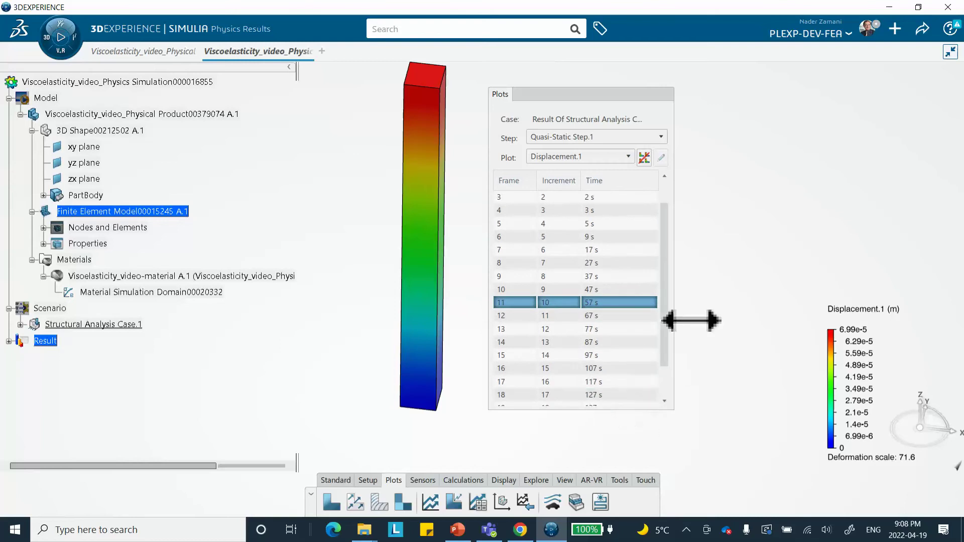
{"action": "left_click_drag", "start_coordinate": [664, 347], "coordinate": [666, 394]}
{"action": "left_click", "coordinate": [586, 399]}
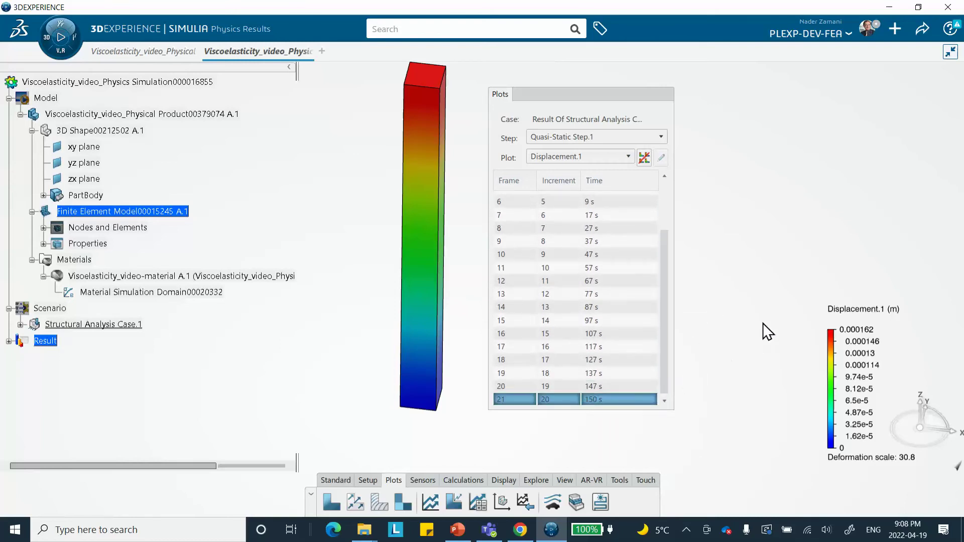
Keep the 150 s displacement plot, peaking at 0.000162 m, and switch to PowerPoint.
{"action": "left_click", "coordinate": [661, 136]}
{"action": "left_click", "coordinate": [661, 135]}
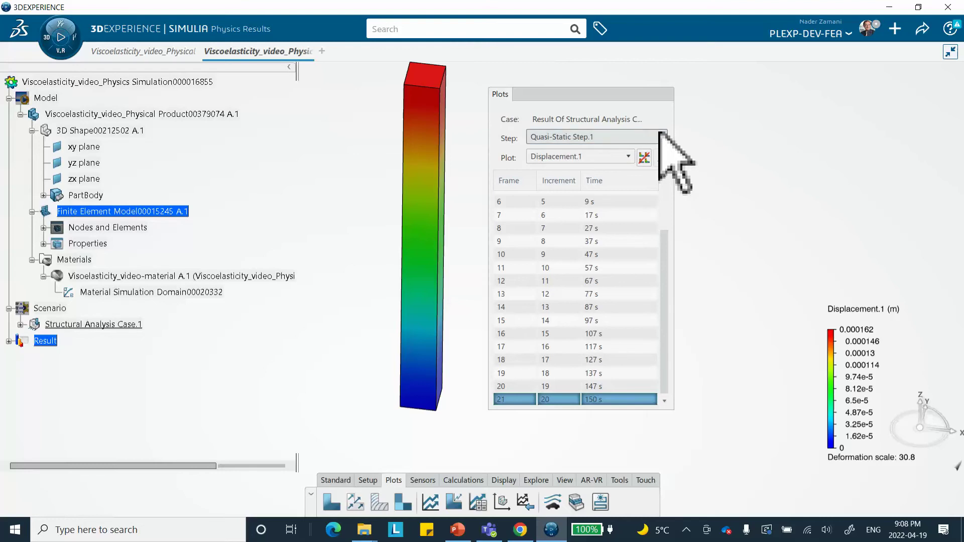
{"action": "left_click", "coordinate": [629, 157]}
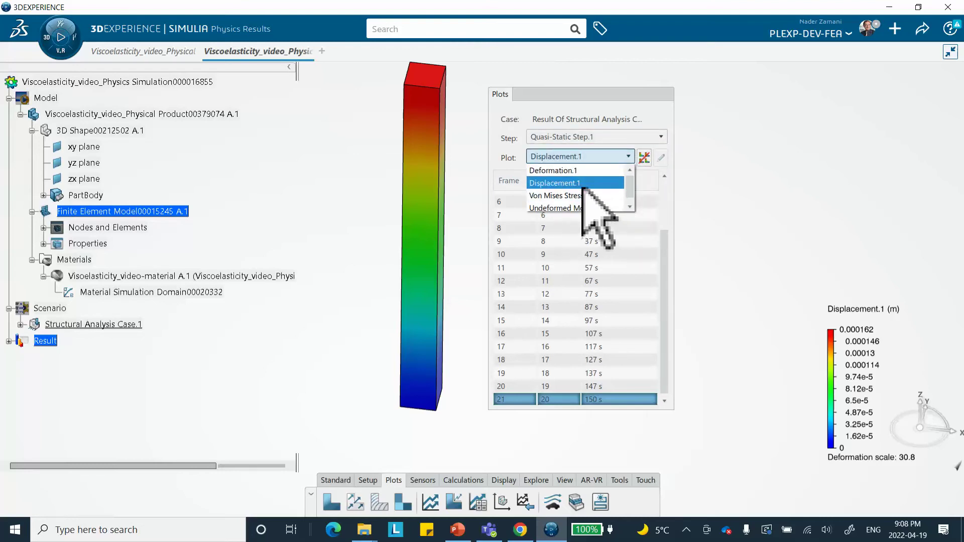
{"action": "left_click", "coordinate": [748, 198]}
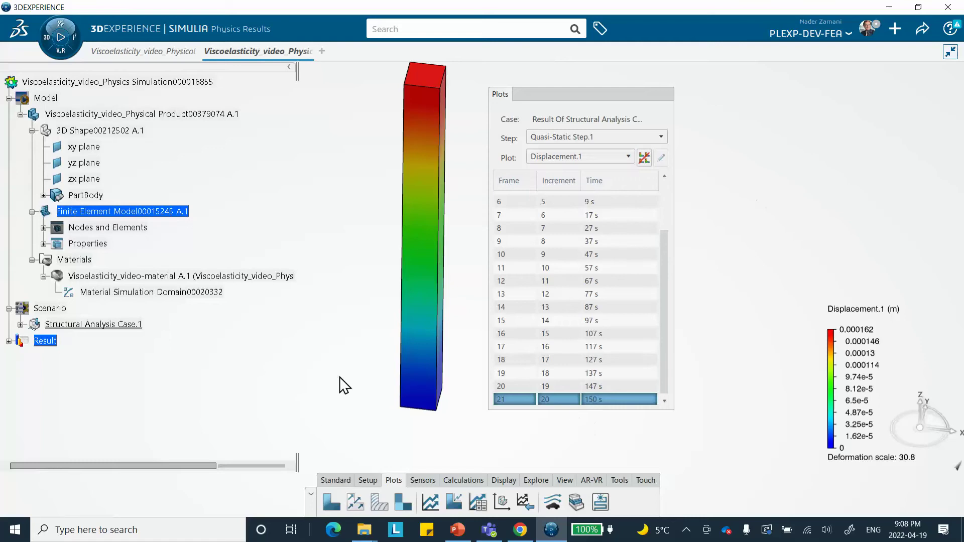
{"action": "left_click", "coordinate": [452, 529]}
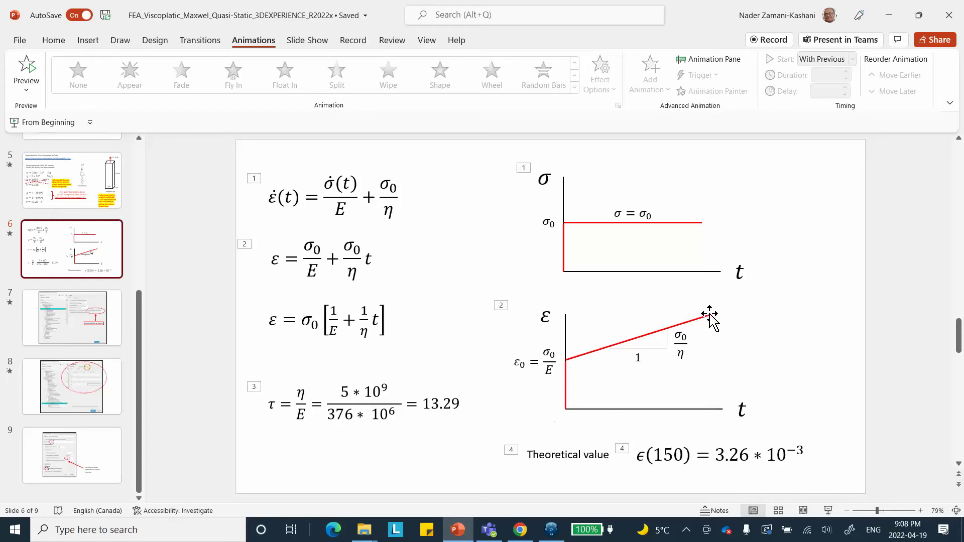
After reviewing slide 6's linearly rising strain graph, minimize PowerPoint.
{"action": "left_click", "coordinate": [888, 12]}
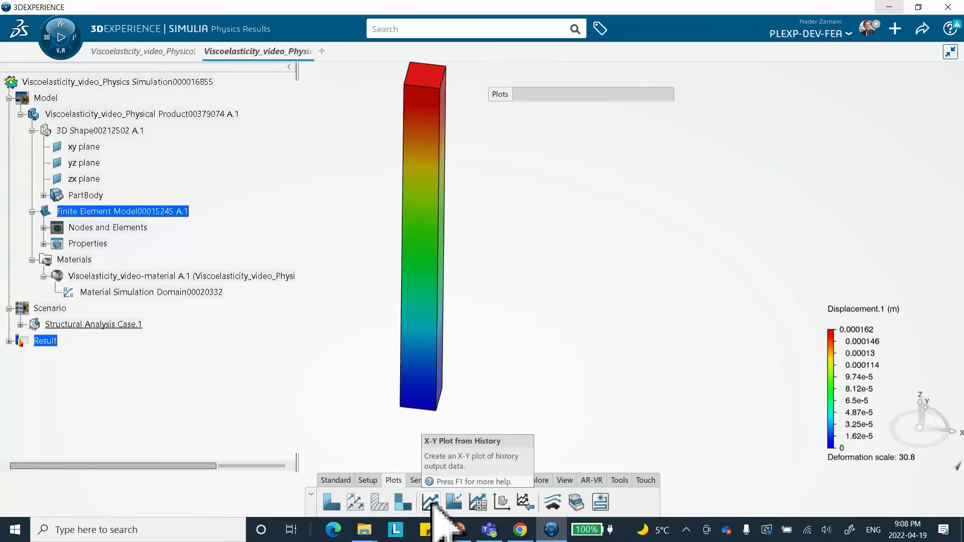
Open the X-Y Plot from History setup and close it without creating a plot.
{"action": "left_click", "coordinate": [429, 501]}
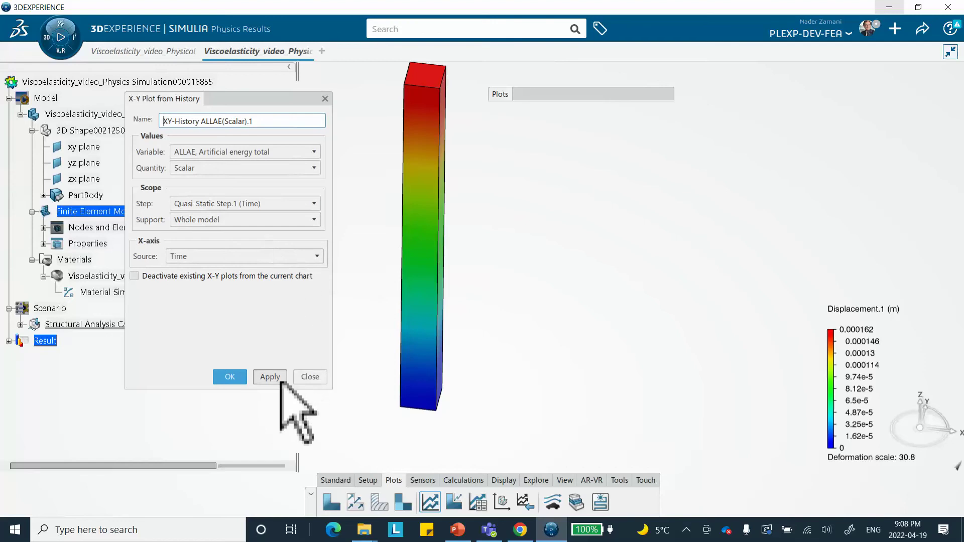
{"action": "left_click", "coordinate": [310, 377]}
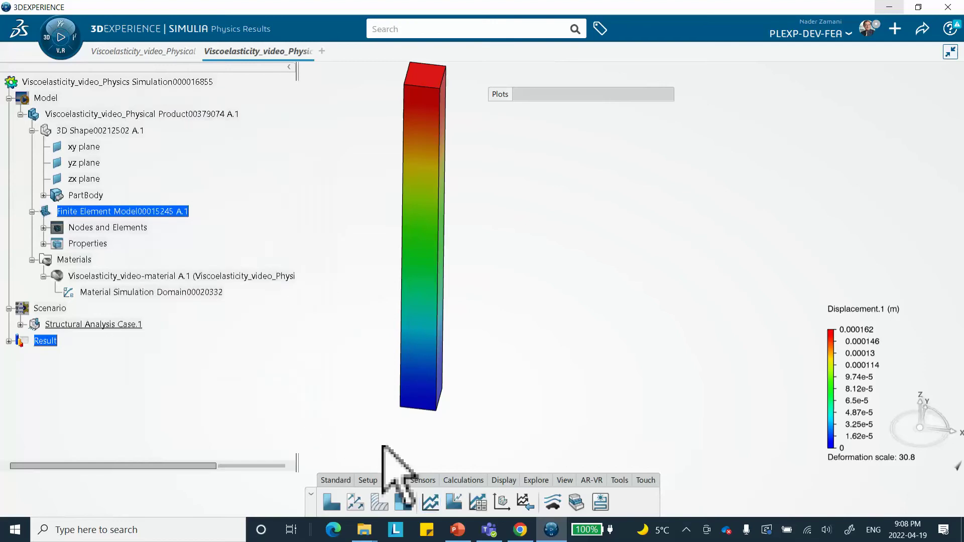
Plot total strain E, Tensor Component 33, versus time at the bar's top corner node (Node 6).
{"action": "left_click", "coordinate": [454, 502]}
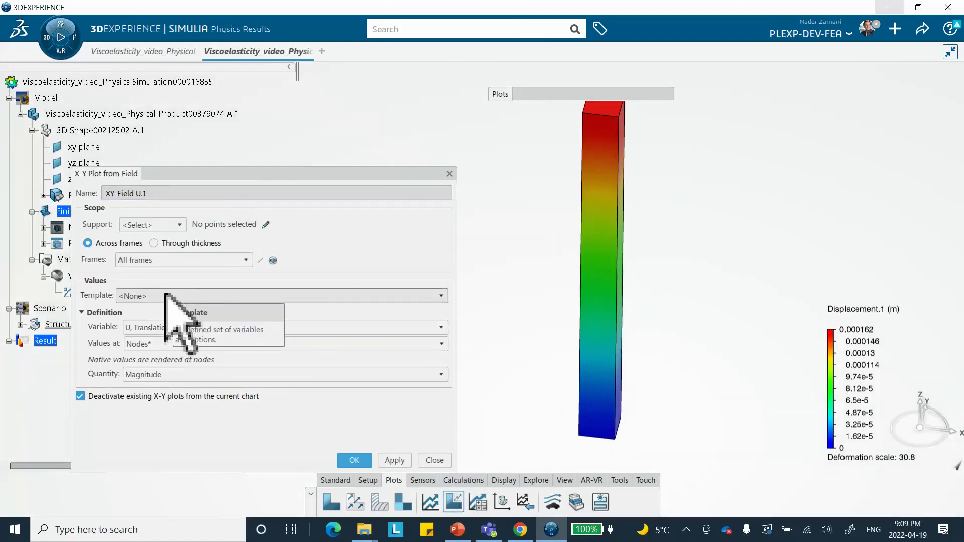
{"action": "left_click", "coordinate": [157, 328]}
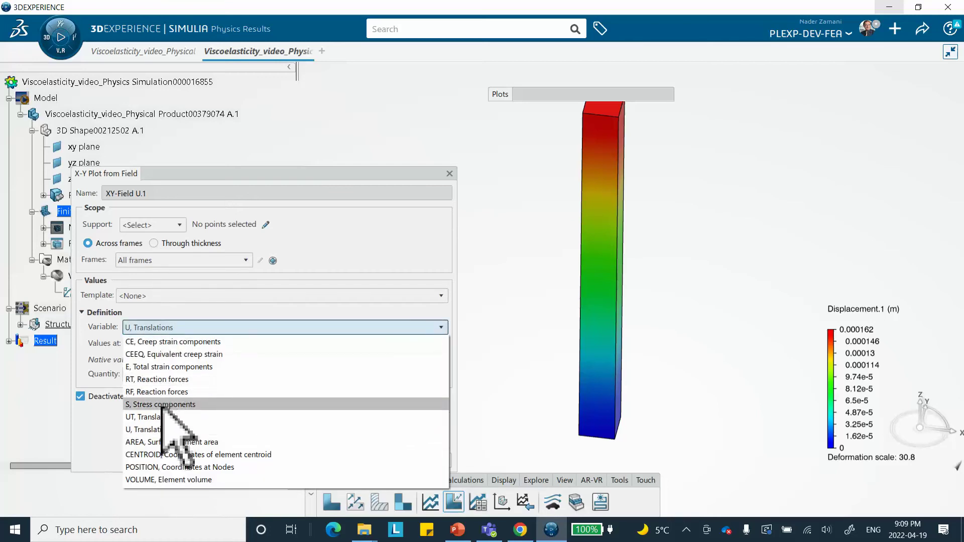
{"action": "left_click", "coordinate": [158, 368]}
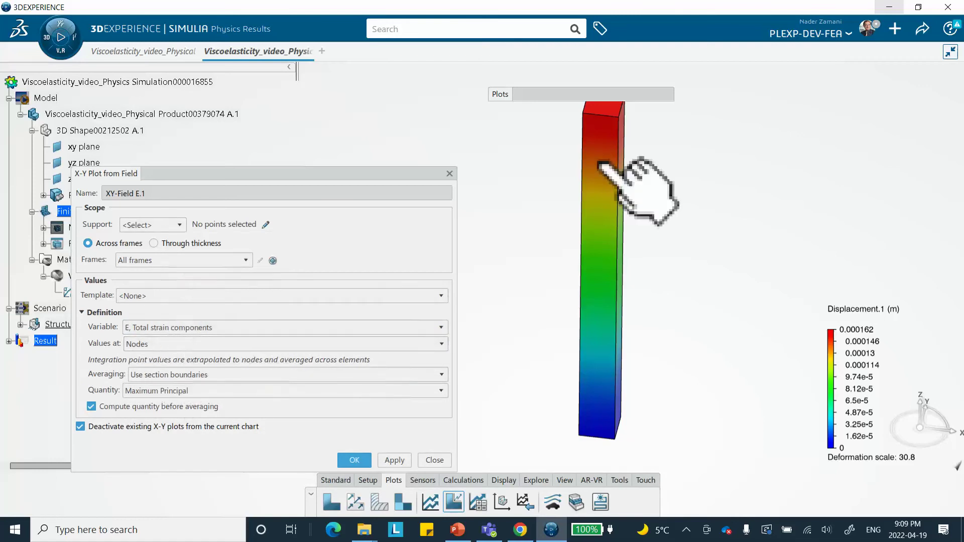
{"action": "middle_click_drag", "start_coordinate": [643, 129], "coordinate": [637, 206]}
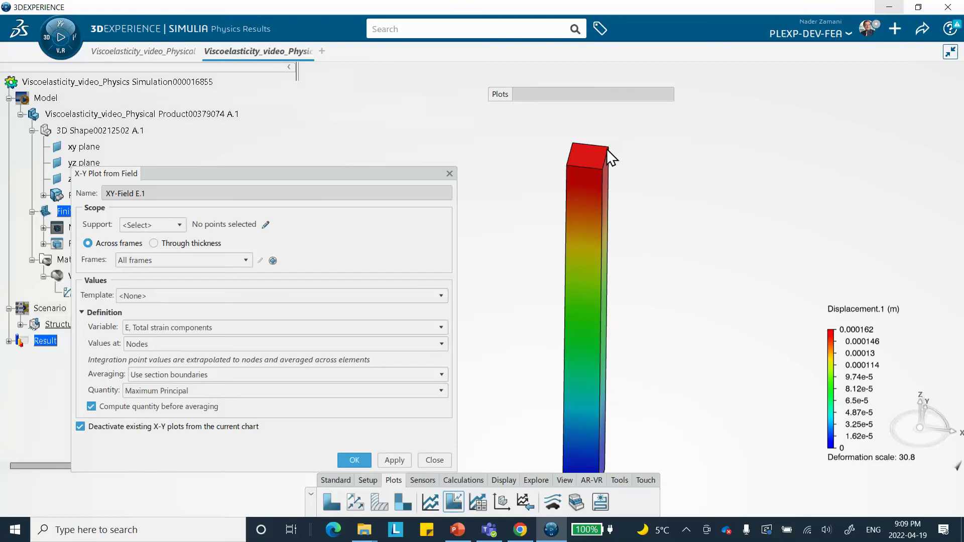
{"action": "left_click", "coordinate": [608, 147]}
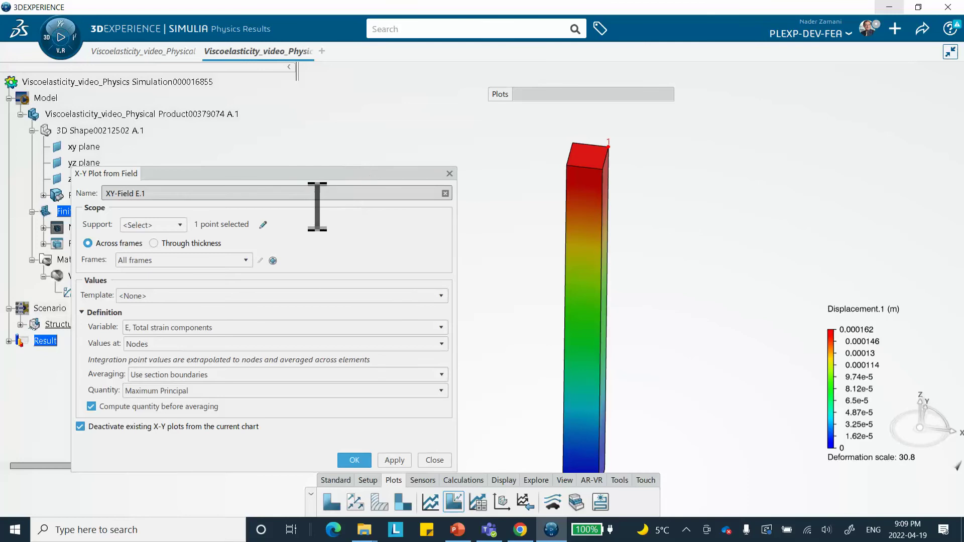
{"action": "left_click", "coordinate": [210, 394]}
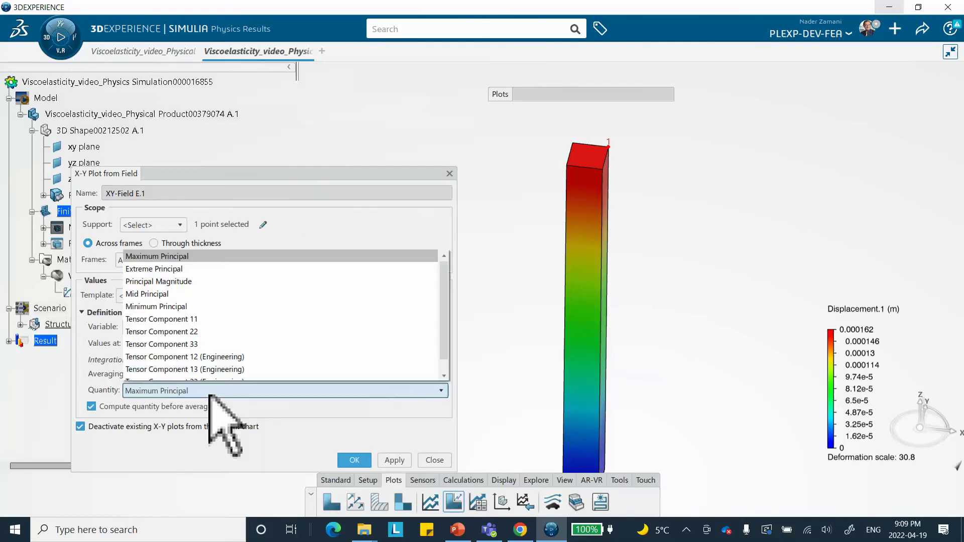
{"action": "left_click", "coordinate": [172, 346]}
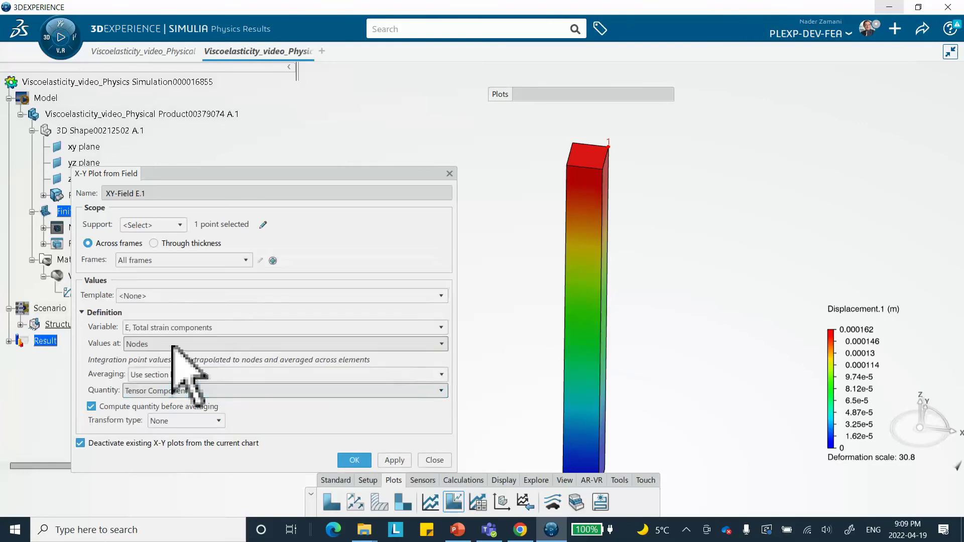
{"action": "left_click", "coordinate": [387, 460]}
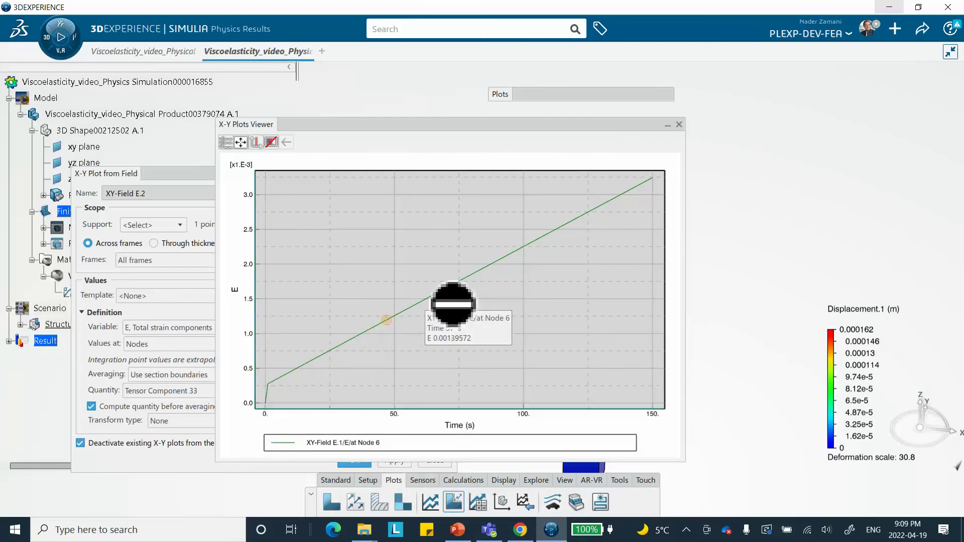
Mark the strain curve's end at 0.00324094 (149.812 s) and compare with the slide's theoretical 3.26e-3.
{"action": "left_click", "coordinate": [256, 142]}
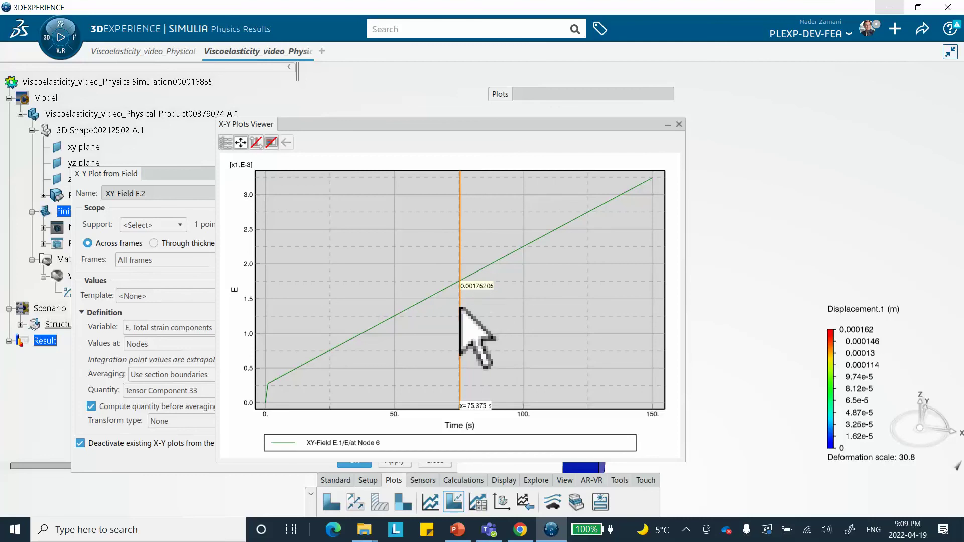
{"action": "mouse_move", "coordinate": [460, 309]}
{"action": "left_mouse_down"}
{"action": "mouse_move", "coordinate": [610, 294]}
{"action": "mouse_move", "coordinate": [653, 251]}
{"action": "mouse_move", "coordinate": [652, 292]}
{"action": "left_mouse_up"}
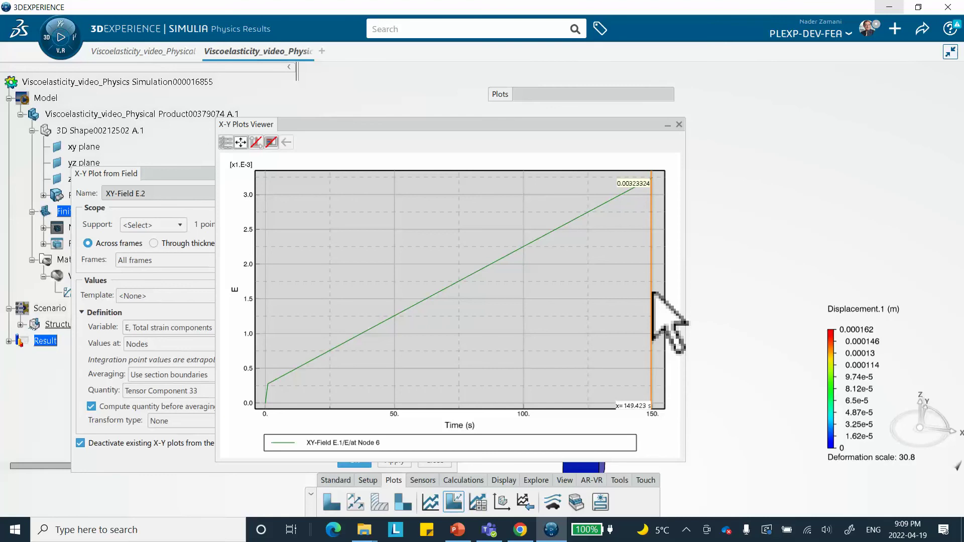
{"action": "left_click_drag", "start_coordinate": [653, 292], "coordinate": [654, 293]}
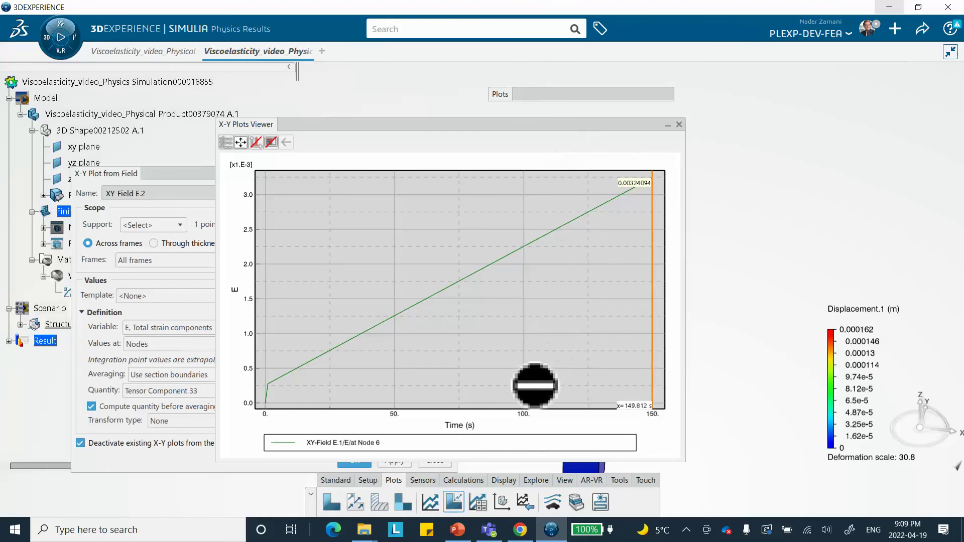
{"action": "left_click", "coordinate": [457, 532]}
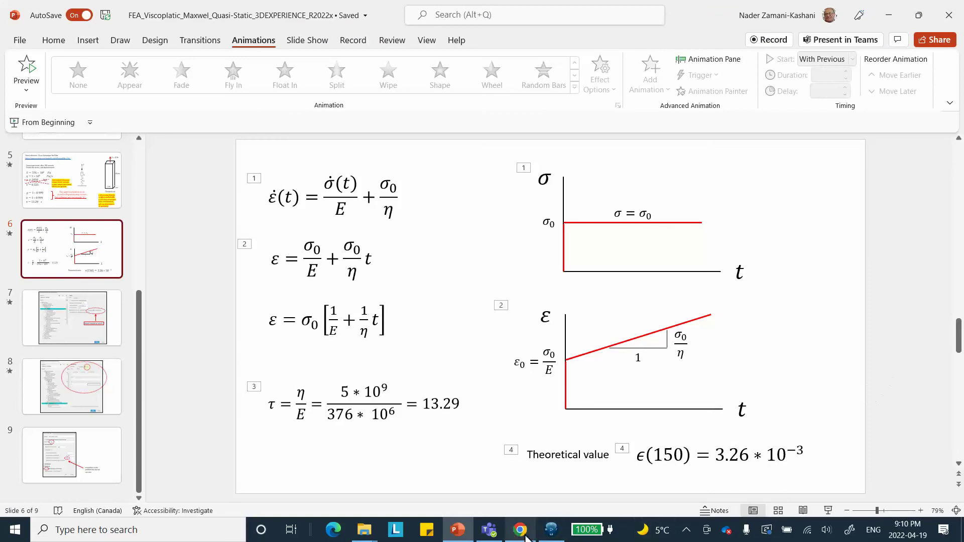
{"action": "left_click", "coordinate": [552, 531]}
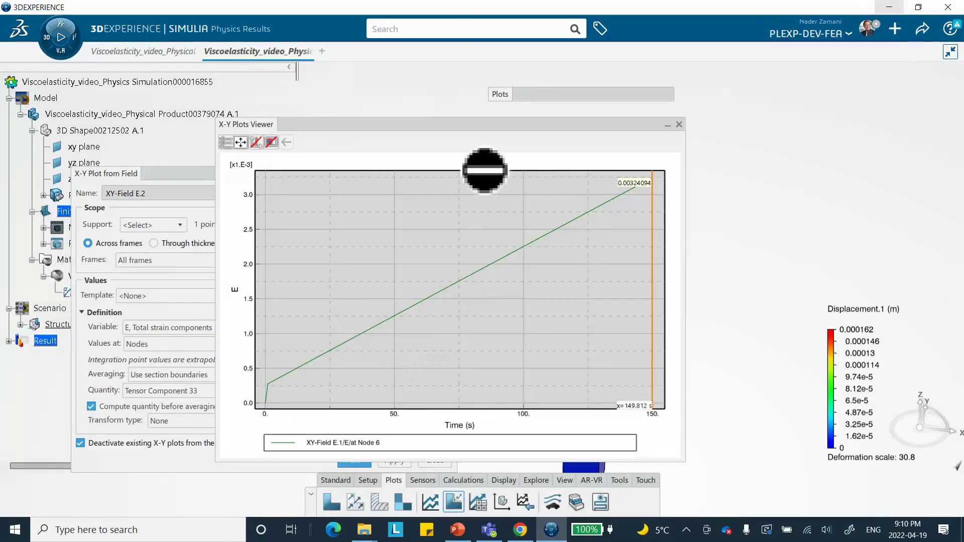
Dock the X-Y Plots Viewer on the right beside the settings and widen it.
{"action": "left_click_drag", "start_coordinate": [466, 140], "coordinate": [451, 95]}
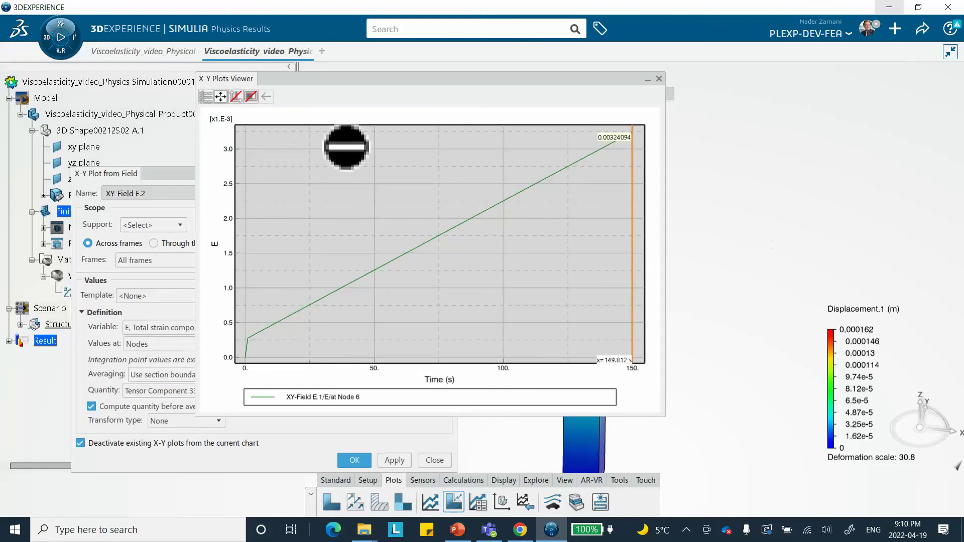
{"action": "left_click_drag", "start_coordinate": [464, 79], "coordinate": [549, 205]}
{"action": "left_click_drag", "start_coordinate": [678, 118], "coordinate": [889, 134]}
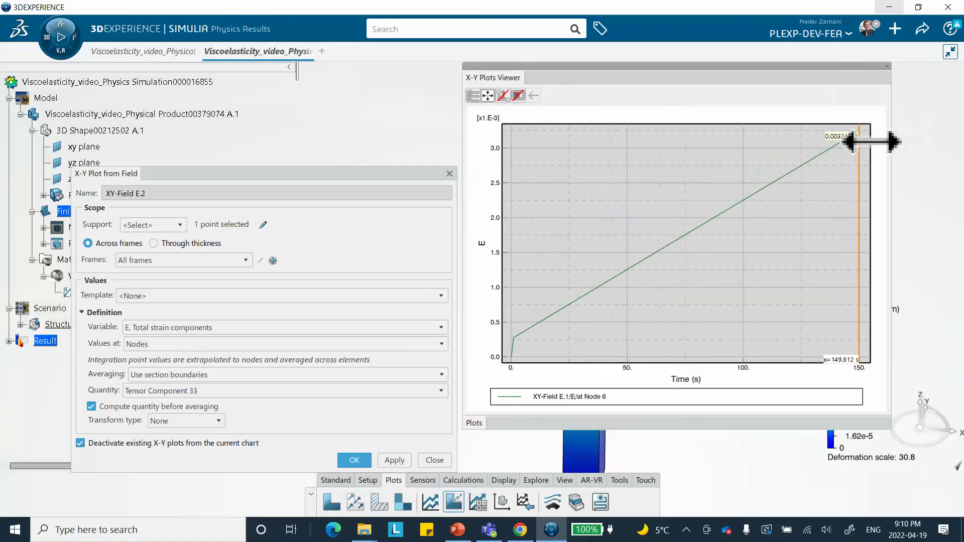
Keep Tensor Component 33 as the quantity in the new XY-Field E.2 setup.
{"action": "left_click", "coordinate": [163, 389]}
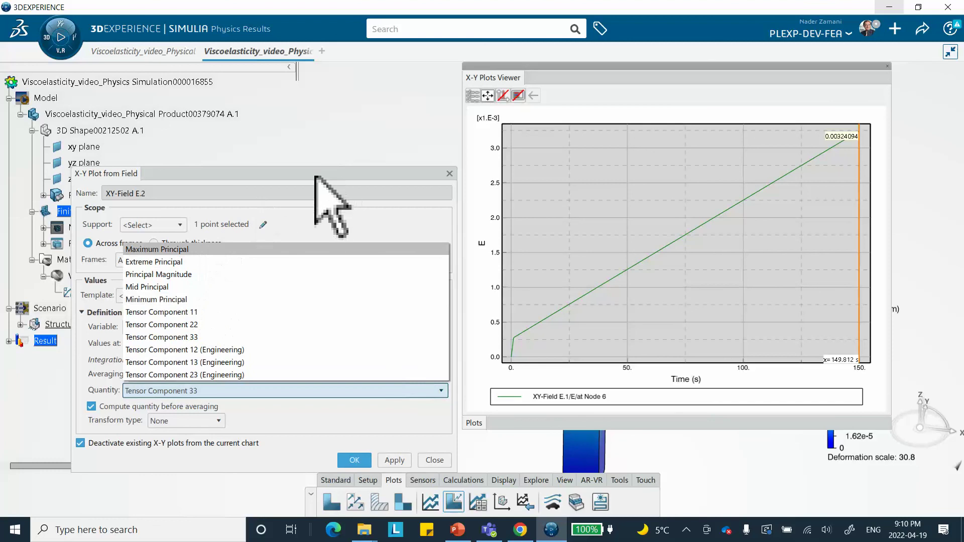
{"action": "left_click", "coordinate": [303, 201]}
{"action": "left_click", "coordinate": [198, 327]}
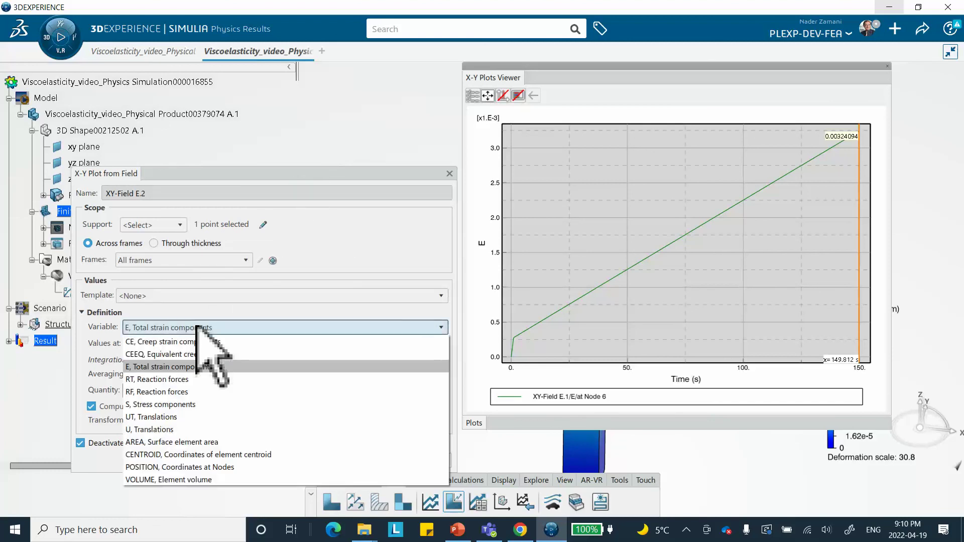
Plot stress S, Tensor Component 33, versus time at the same top node.
{"action": "left_click", "coordinate": [179, 405]}
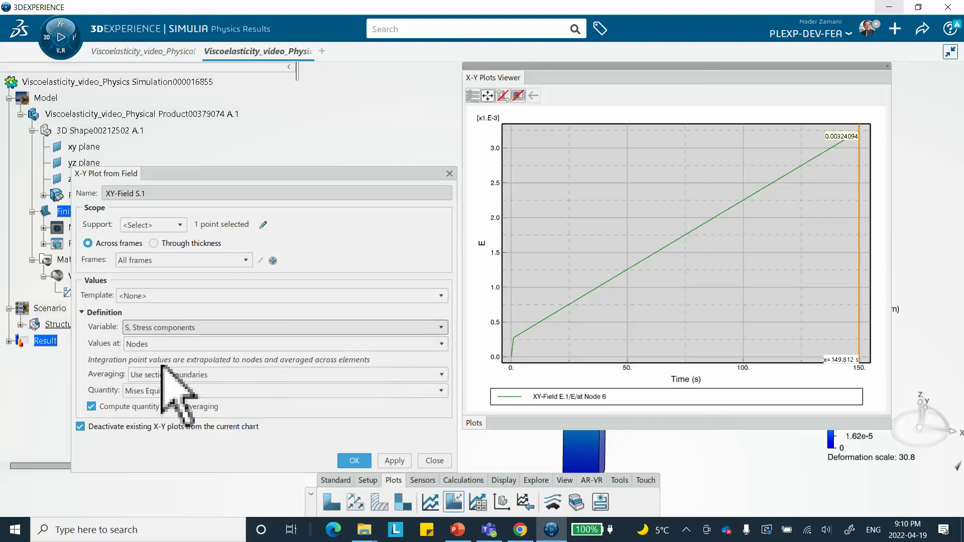
{"action": "left_click", "coordinate": [158, 391]}
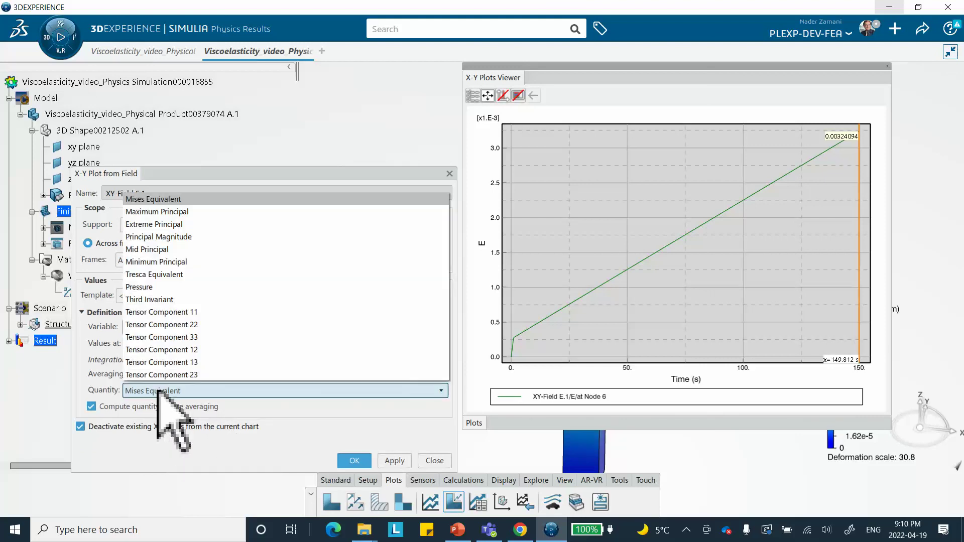
{"action": "left_click", "coordinate": [175, 339]}
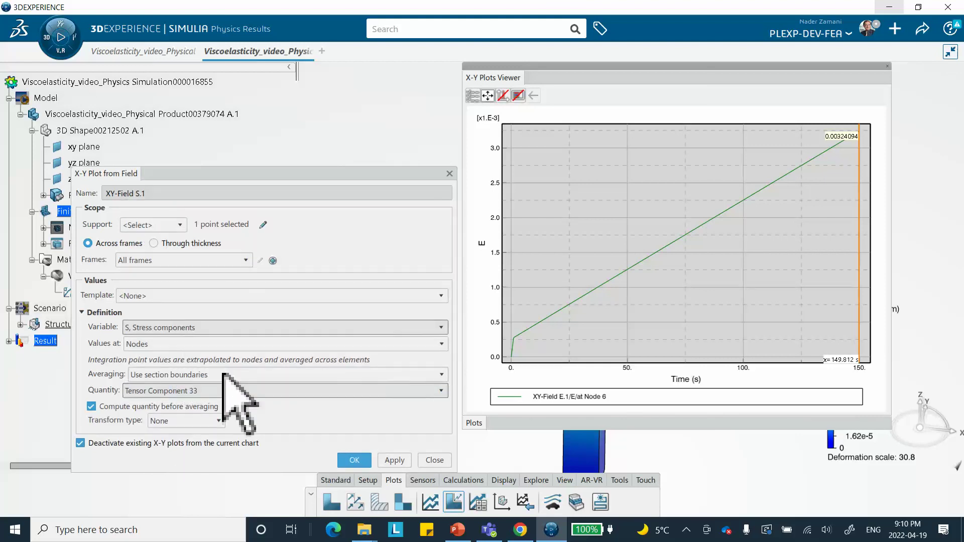
{"action": "left_click", "coordinate": [394, 461]}
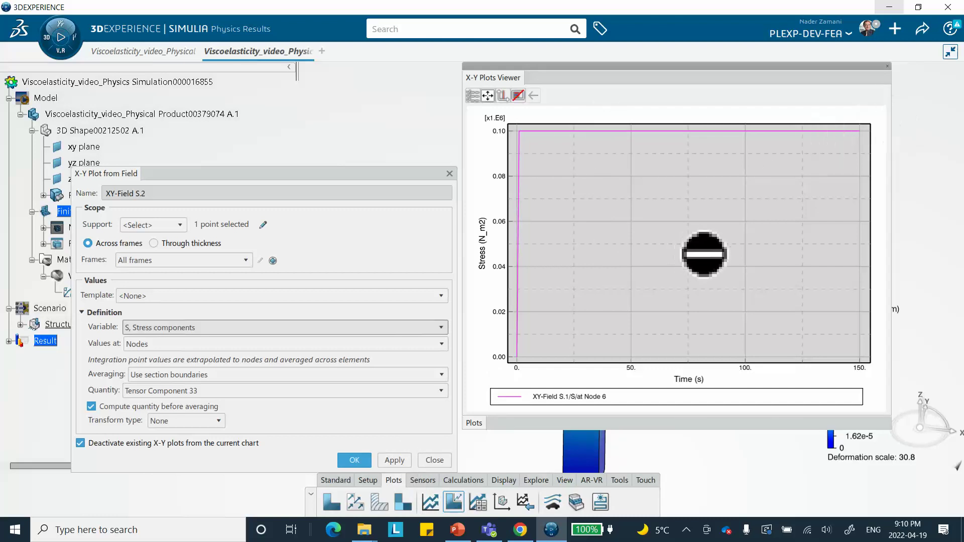